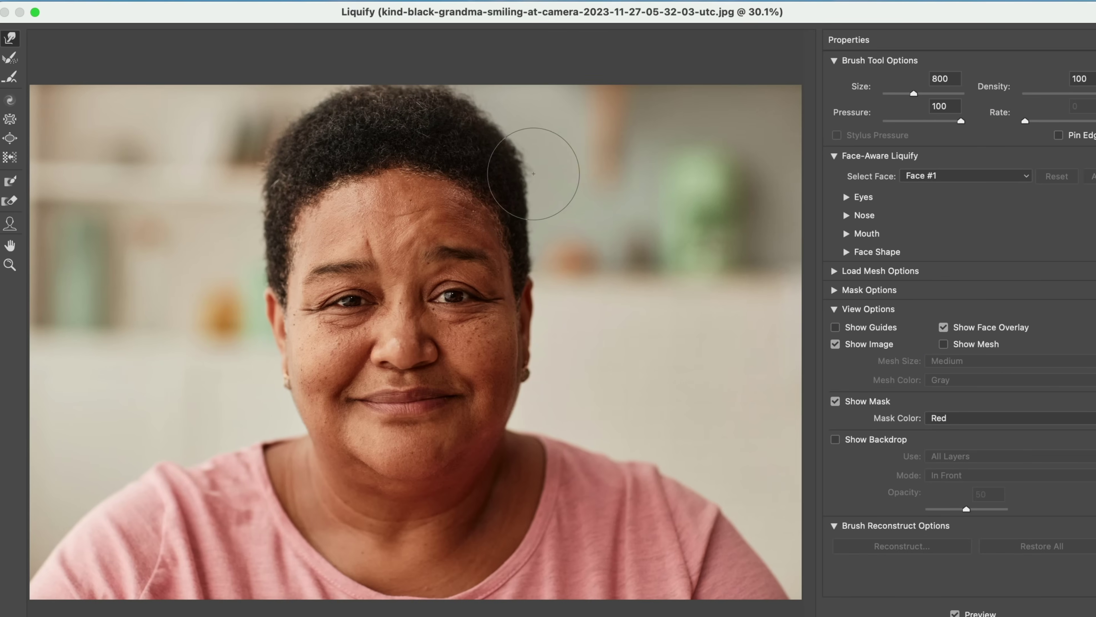
# - Try pushing the hair, temple and cheek edge inward with Forward Warp strokes at brush size 800, and undo the strokes
pyautogui.moveTo(557, 175); pyautogui.dragTo(503, 185)
pyautogui.moveTo(555, 242); pyautogui.dragTo(506, 249)
pyautogui.moveTo(563, 288)
pyautogui.mouseDown()
pyautogui.moveTo(509, 290)
pyautogui.moveTo(542, 322)
pyautogui.moveTo(519, 335)
pyautogui.mouseUp()
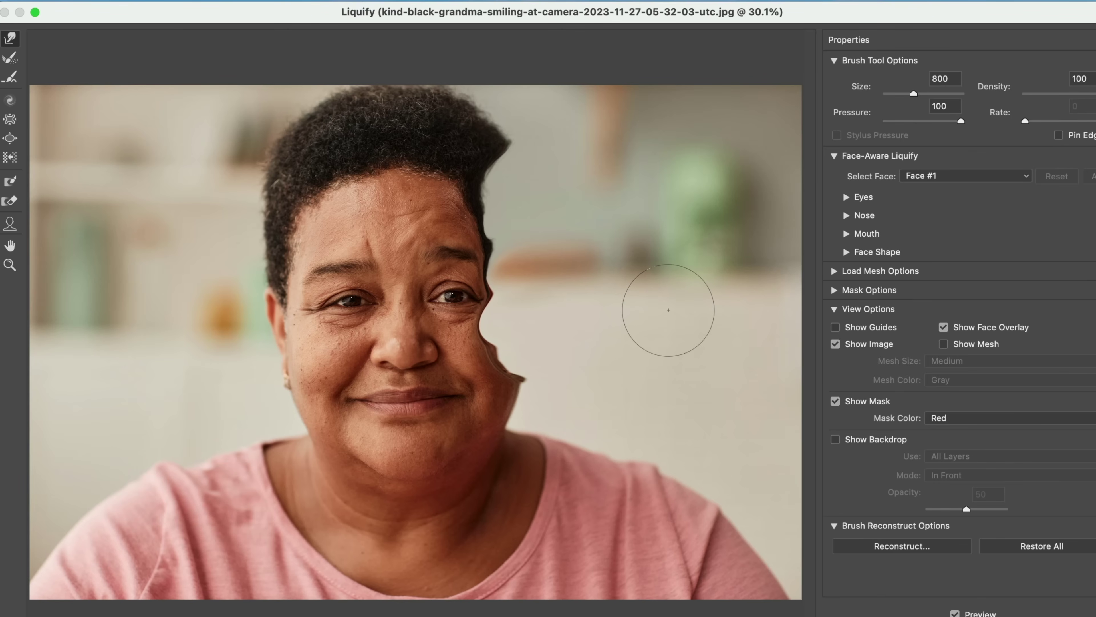
pyautogui.press('super+z')
pyautogui.press('super+z')
pyautogui.press('super+z')
pyautogui.press('super+z')
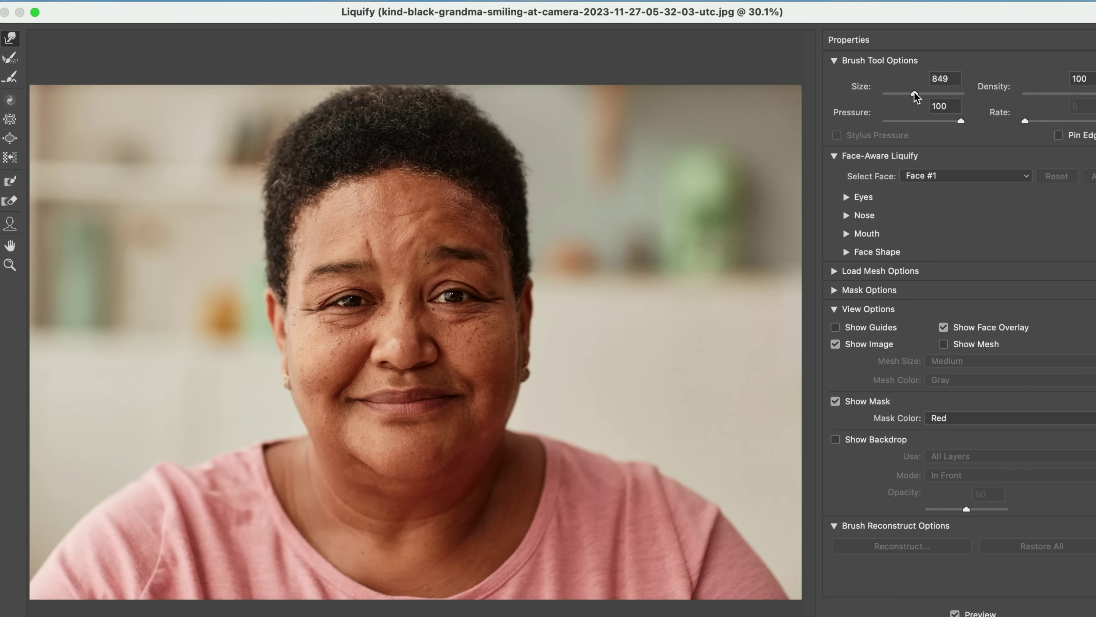
# - Try smaller and larger sizes for the warp brush and leave its size at 1000
pyautogui.moveTo(920, 90); pyautogui.dragTo(925, 92)
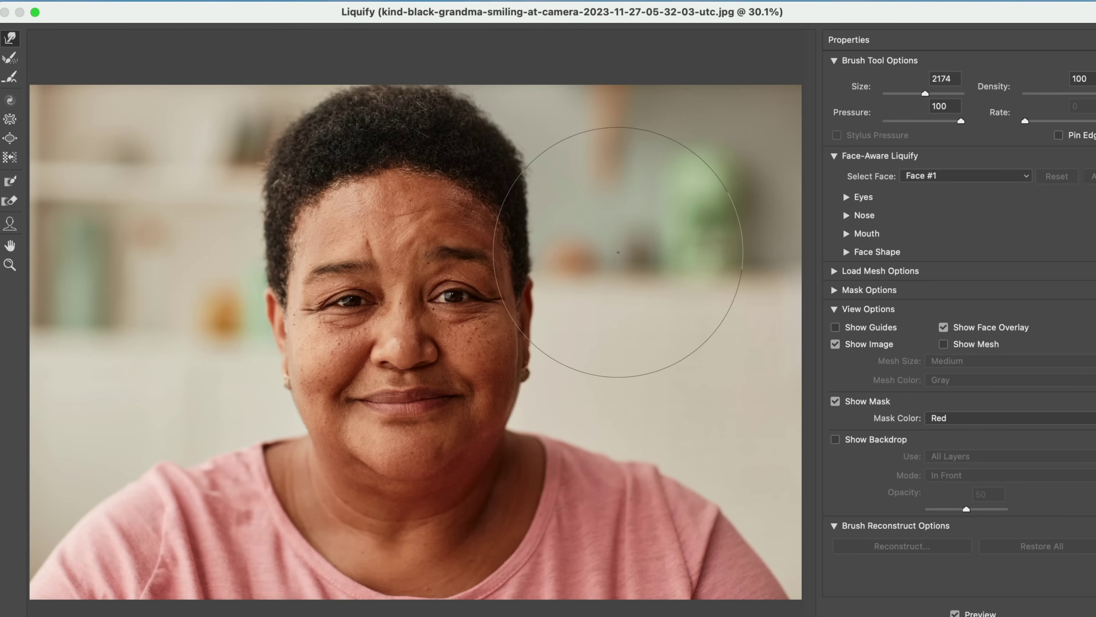
pyautogui.moveTo(920, 94); pyautogui.dragTo(914, 93)
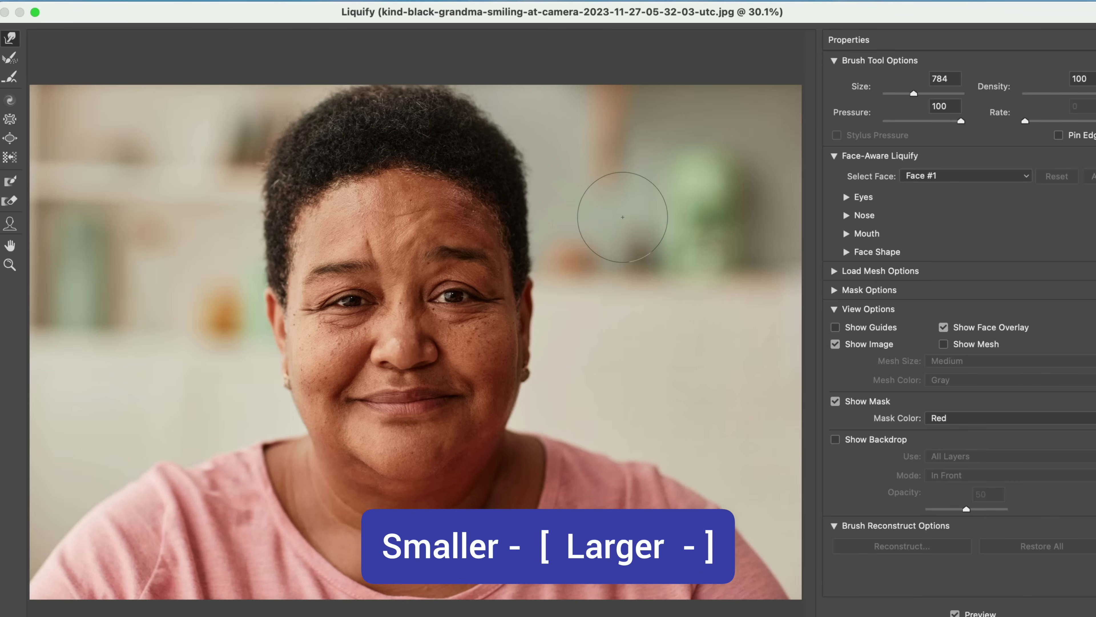
pyautogui.press('[')
pyautogui.press('[')
pyautogui.press('[')
pyautogui.press('[')
pyautogui.press('[')
pyautogui.press(']')
pyautogui.press(']')
pyautogui.press(']')
pyautogui.press(']')
pyautogui.press(']')
pyautogui.press(']')
pyautogui.press(']')
pyautogui.press(']')
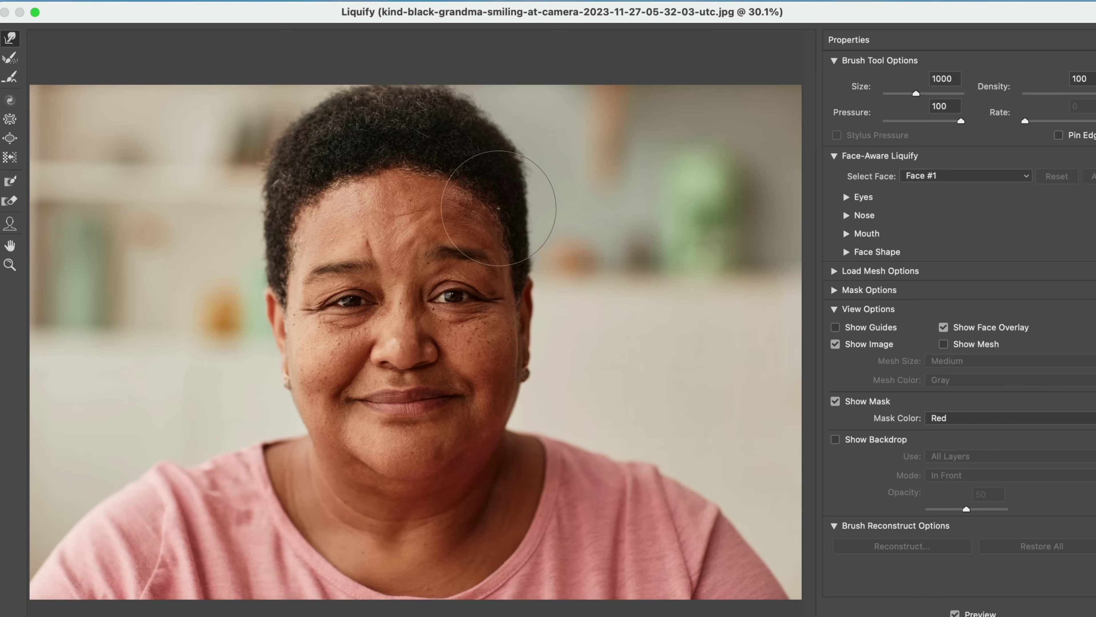
# - Try pushing the side of the hair inward with the size 1000 brush at full density, and take the change back
pyautogui.moveTo(557, 197); pyautogui.dragTo(521, 208)
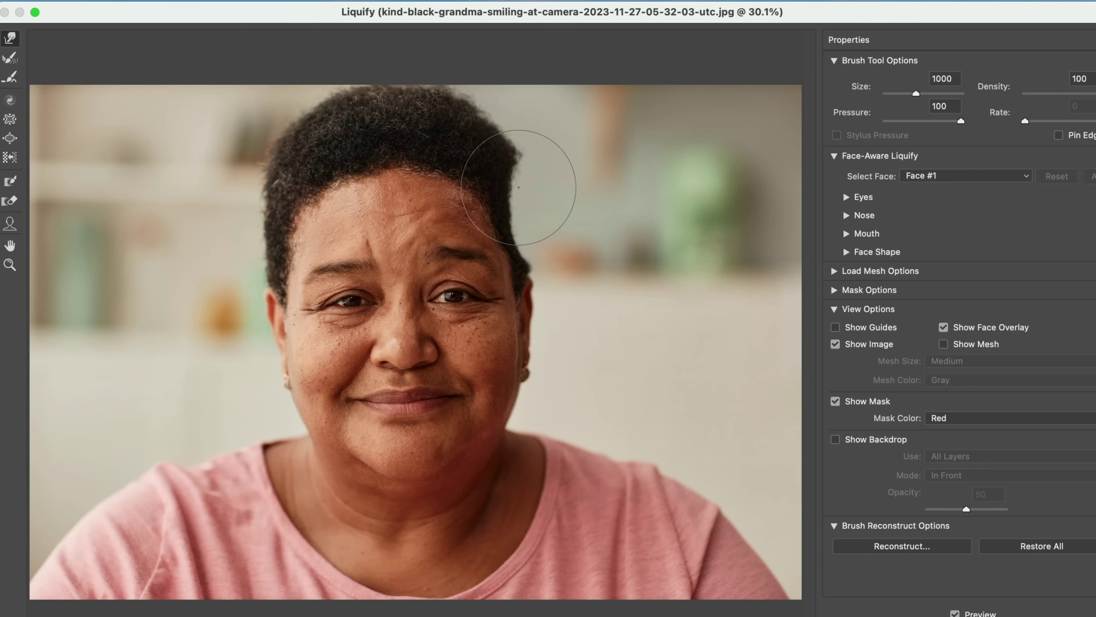
pyautogui.moveTo(516, 188); pyautogui.dragTo(600, 172)
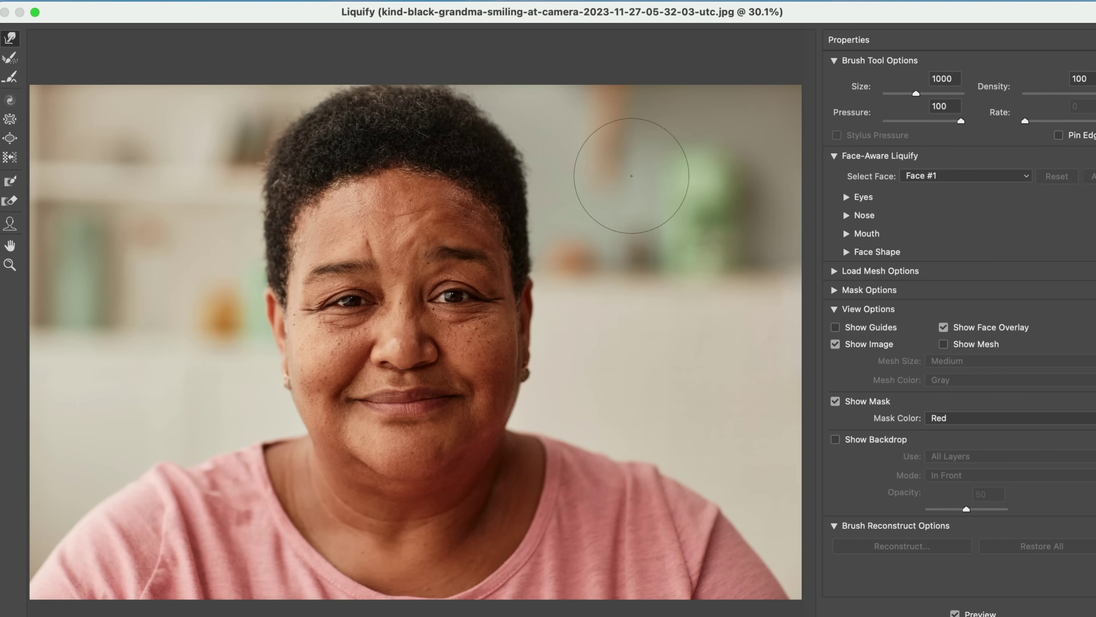
# - Set the brush density to 24, try pushing the side of the hair inward, and undo the test strokes
pyautogui.moveTo(1094, 93); pyautogui.dragTo(1043, 96)
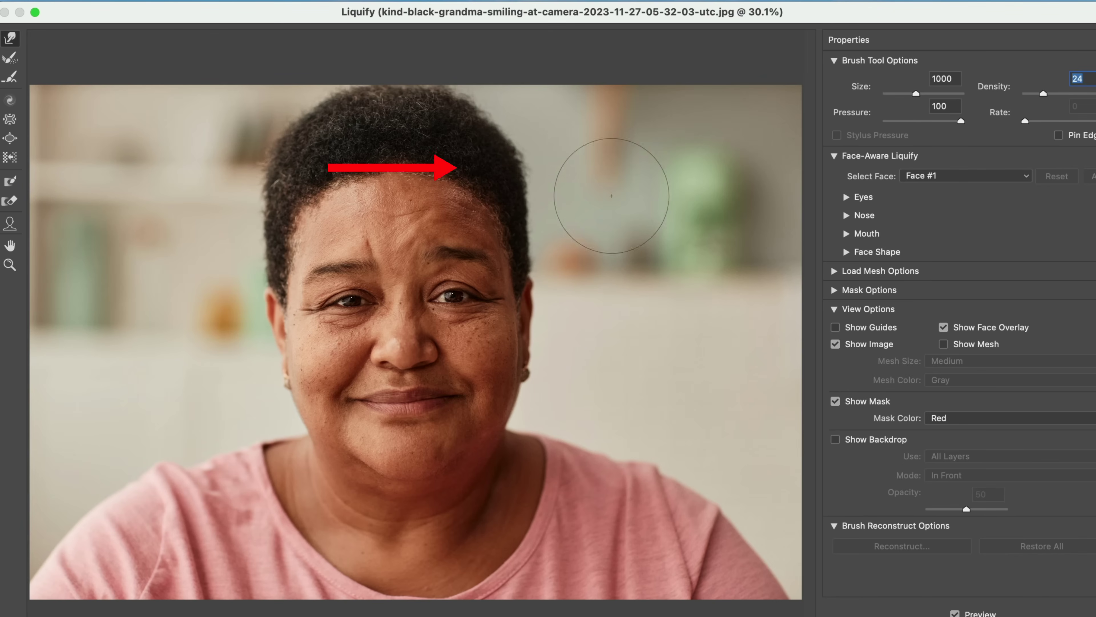
pyautogui.moveTo(528, 168); pyautogui.dragTo(524, 173)
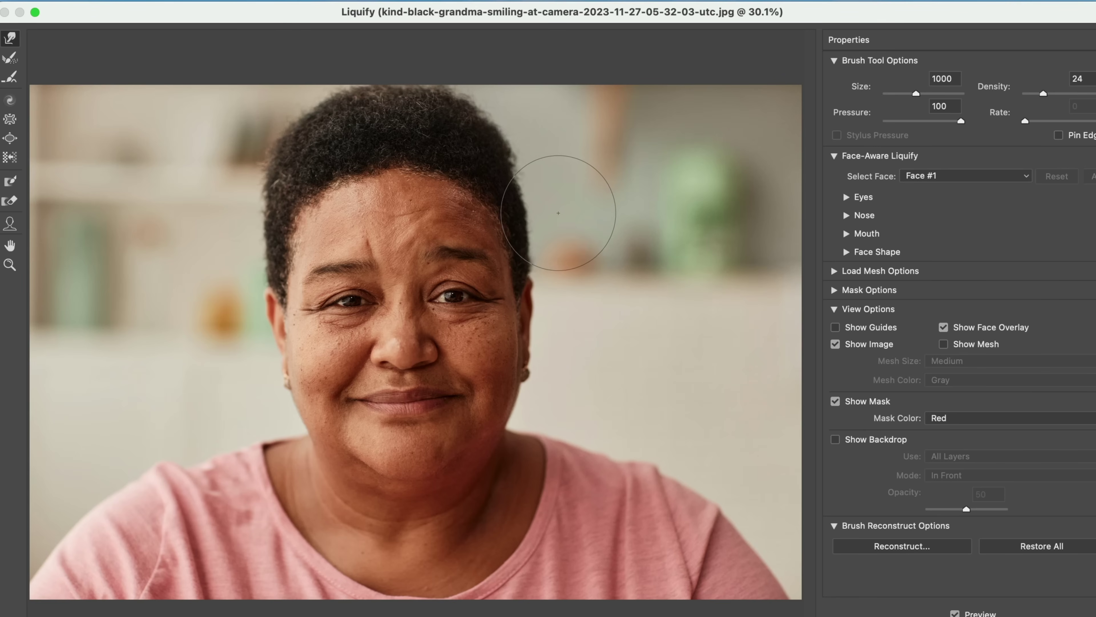
pyautogui.moveTo(557, 243)
pyautogui.mouseDown()
pyautogui.moveTo(502, 247)
pyautogui.moveTo(571, 231)
pyautogui.moveTo(538, 189)
pyautogui.moveTo(487, 221)
pyautogui.mouseUp()
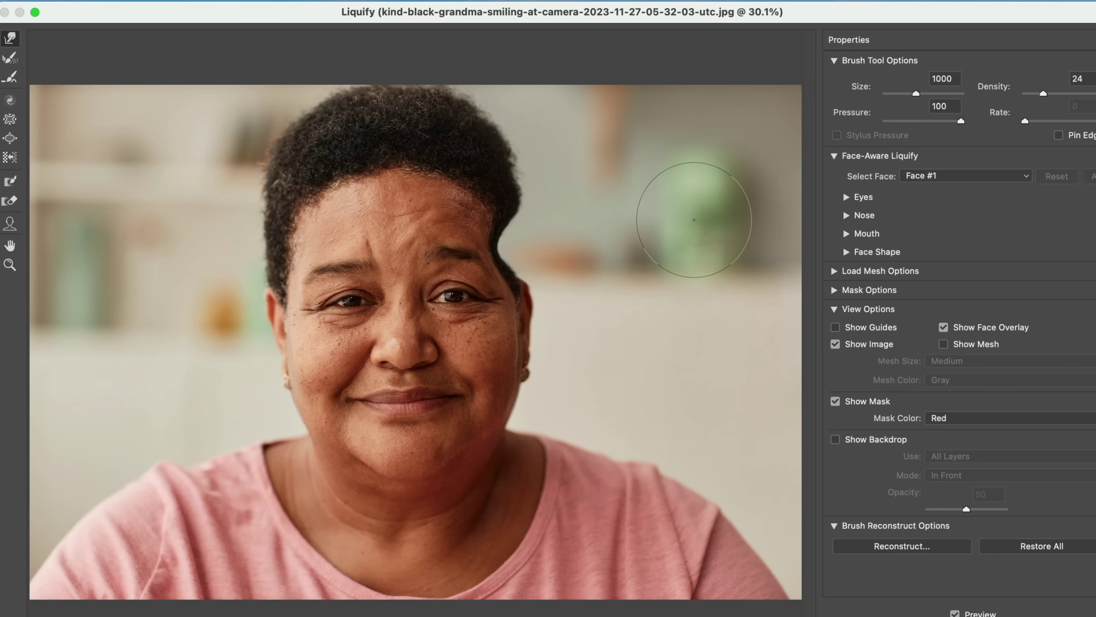
pyautogui.press('super+z')
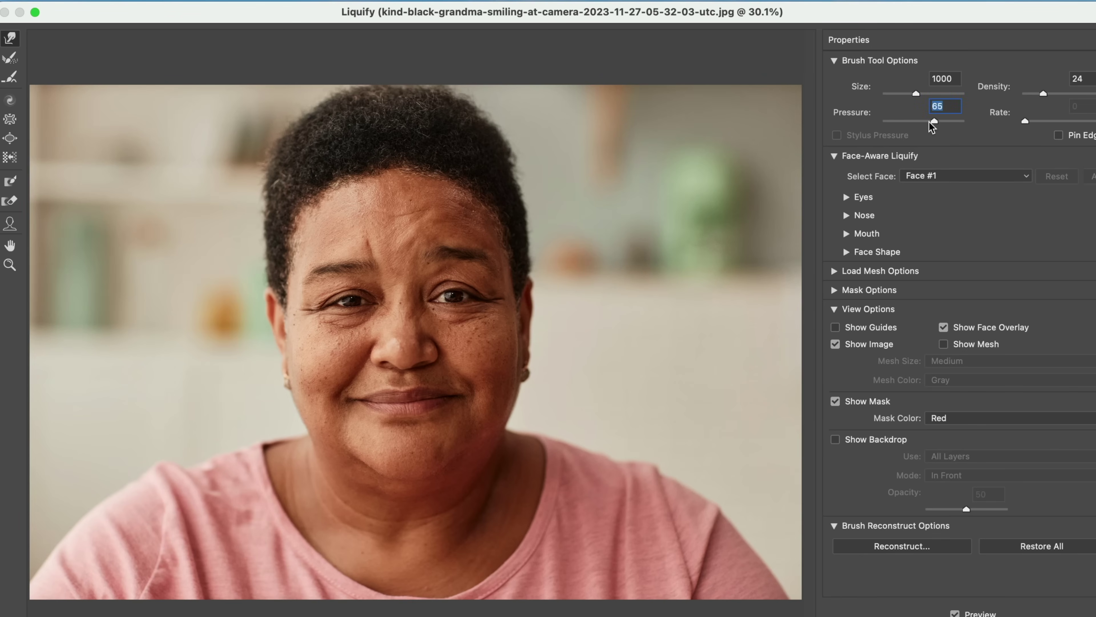
# - Nudge the side of the hair inward with several strokes at brush pressure 15, and set the pressure to 16
pyautogui.moveTo(901, 121); pyautogui.dragTo(897, 122)
pyautogui.click(552, 243)
pyautogui.moveTo(553, 243); pyautogui.dragTo(503, 251)
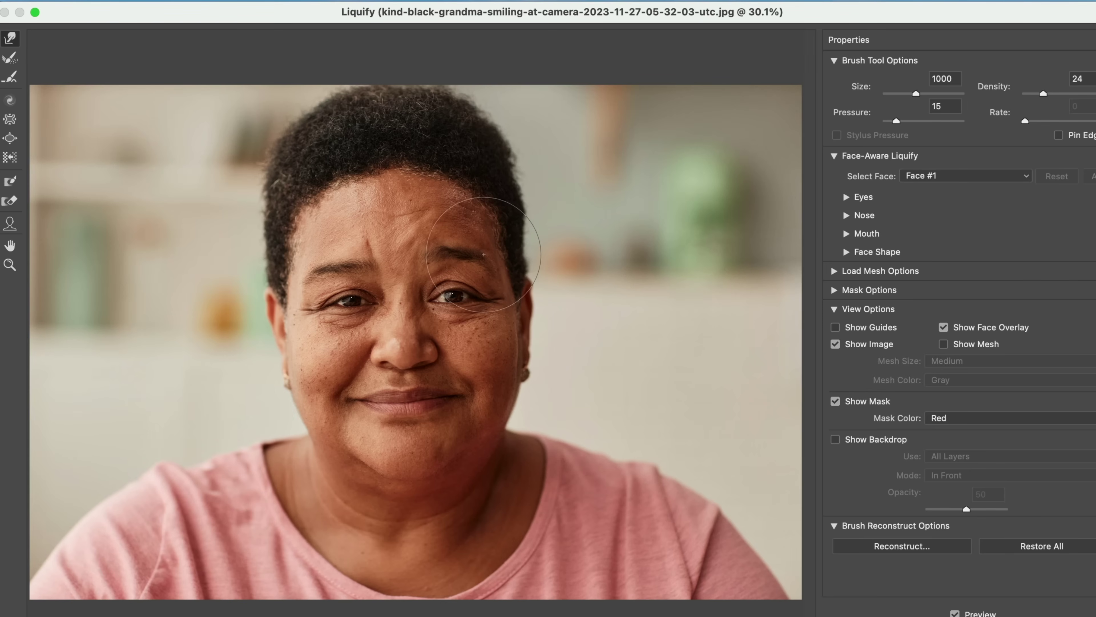
pyautogui.moveTo(553, 184); pyautogui.dragTo(486, 217)
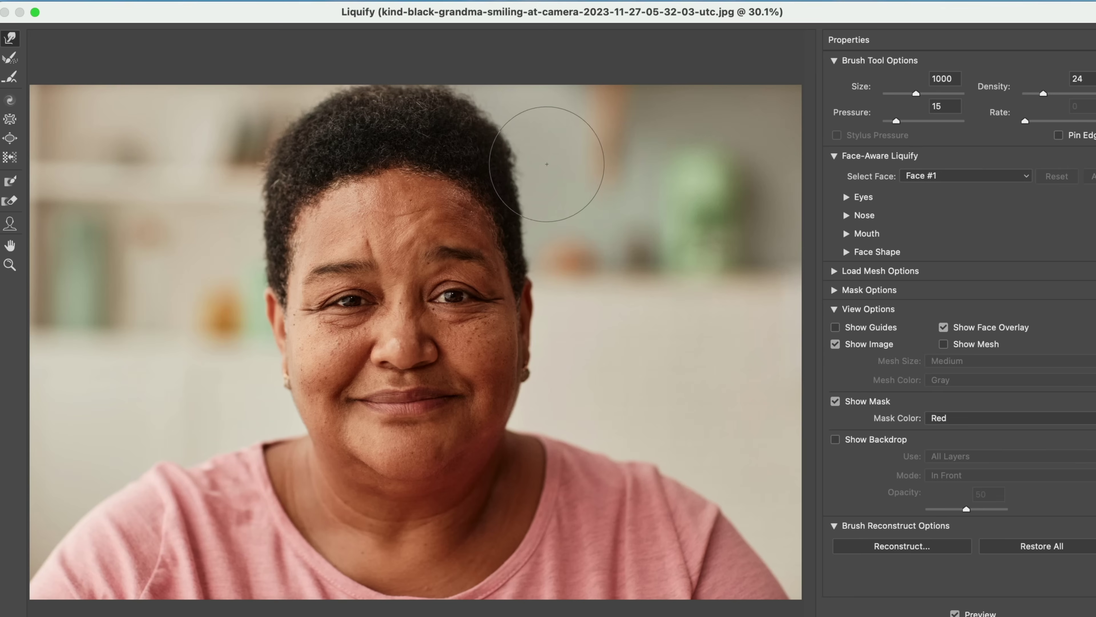
pyautogui.moveTo(551, 153)
pyautogui.mouseDown()
pyautogui.moveTo(509, 166)
pyautogui.moveTo(518, 147)
pyautogui.mouseUp()
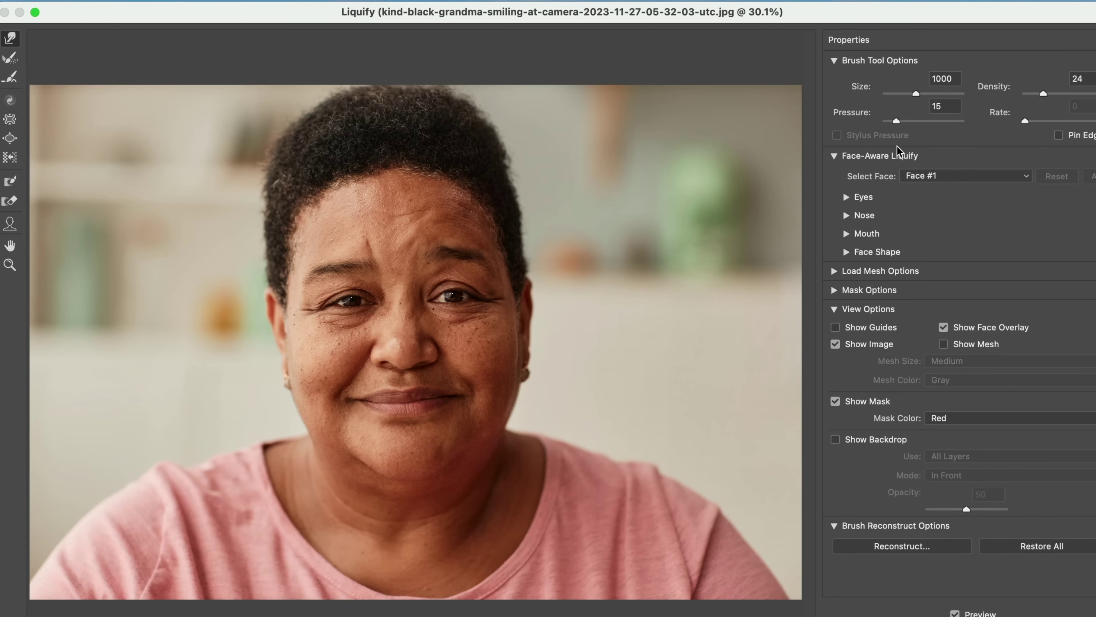
pyautogui.moveTo(897, 120); pyautogui.dragTo(907, 120)
pyautogui.moveTo(905, 122); pyautogui.dragTo(898, 124)
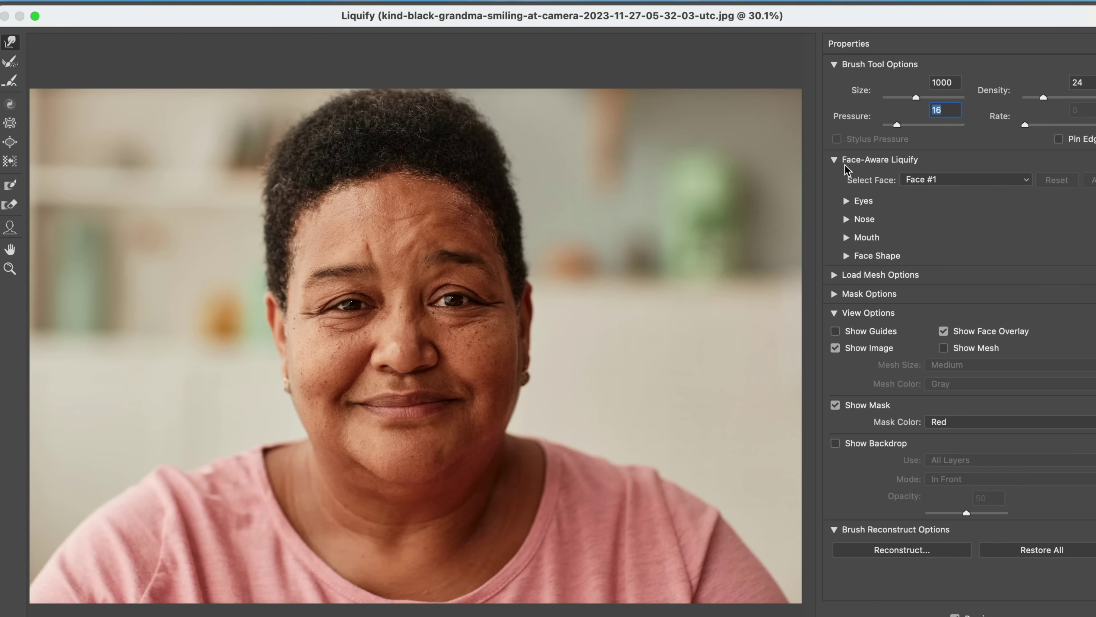
# - Set the Eye Size of Face #1 to 24 with both eyes linked
pyautogui.click(836, 160)
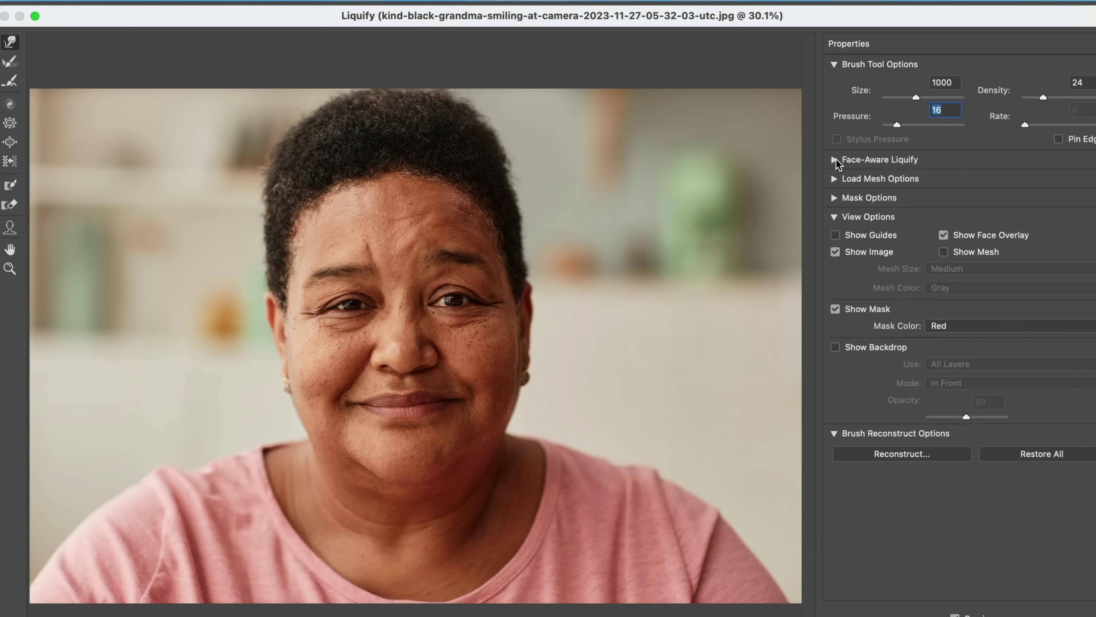
pyautogui.click(836, 160)
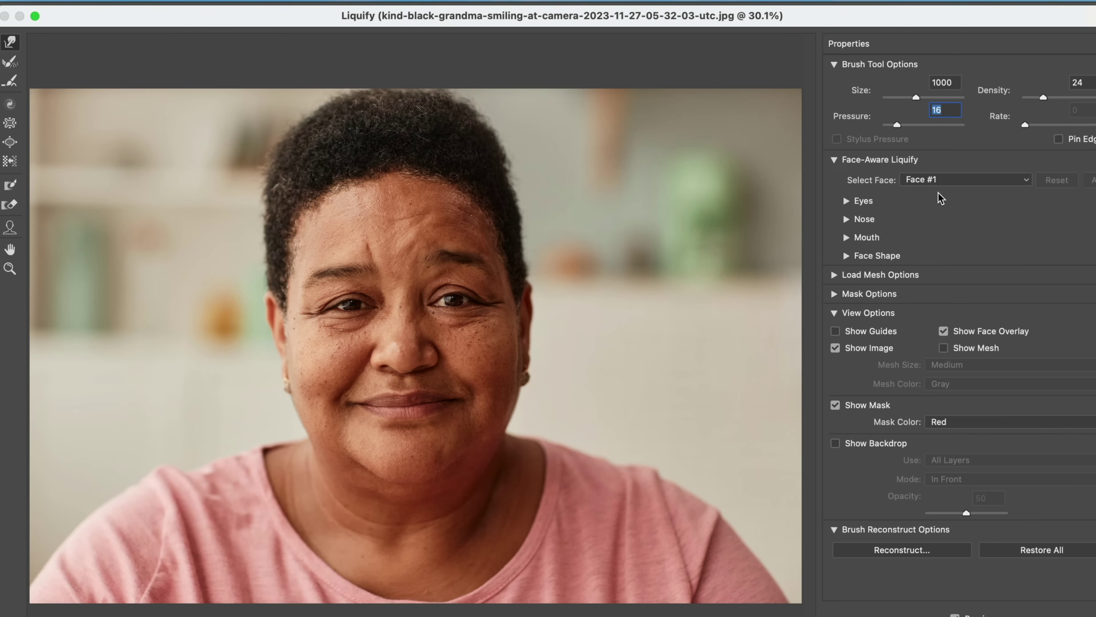
pyautogui.click(1027, 180)
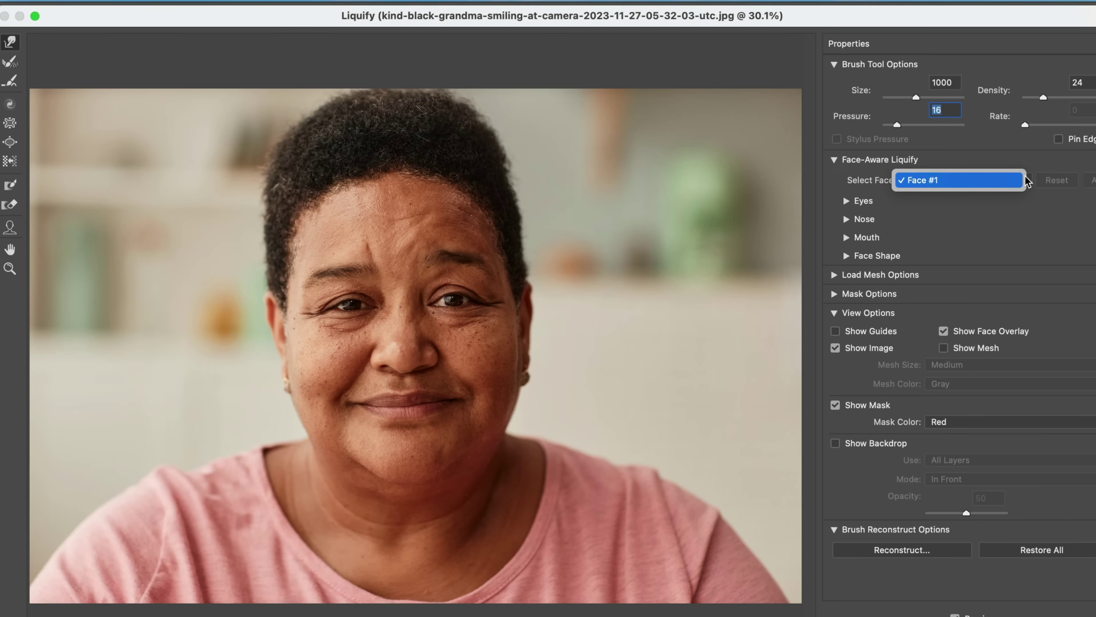
pyautogui.click(846, 201)
pyautogui.click(845, 200)
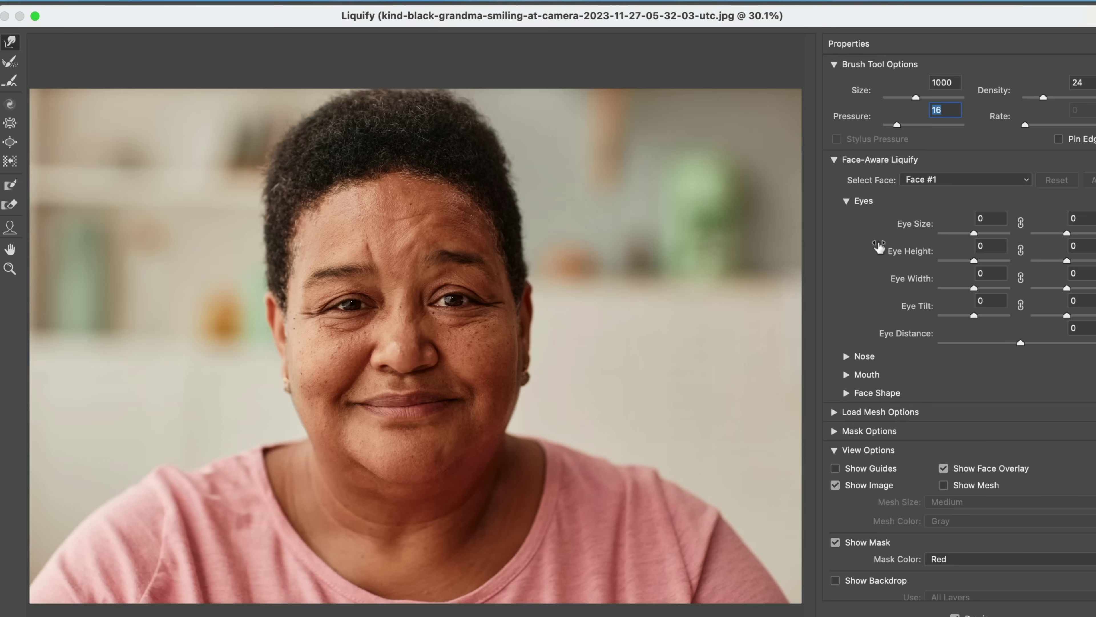
pyautogui.click(974, 232)
pyautogui.moveTo(974, 231)
pyautogui.mouseDown()
pyautogui.moveTo(1050, 241)
pyautogui.moveTo(919, 261)
pyautogui.moveTo(1053, 259)
pyautogui.moveTo(891, 265)
pyautogui.moveTo(976, 259)
pyautogui.moveTo(981, 248)
pyautogui.mouseUp()
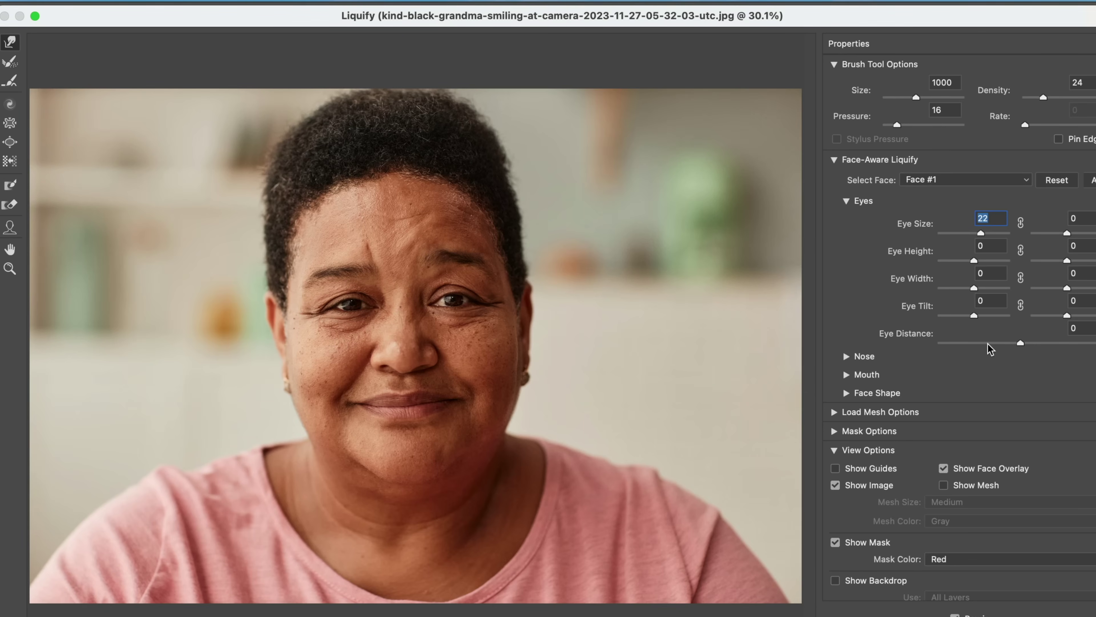
pyautogui.click(1019, 224)
pyautogui.moveTo(982, 236)
pyautogui.mouseDown()
pyautogui.moveTo(1015, 236)
pyautogui.moveTo(954, 238)
pyautogui.moveTo(1032, 235)
pyautogui.moveTo(983, 236)
pyautogui.mouseUp()
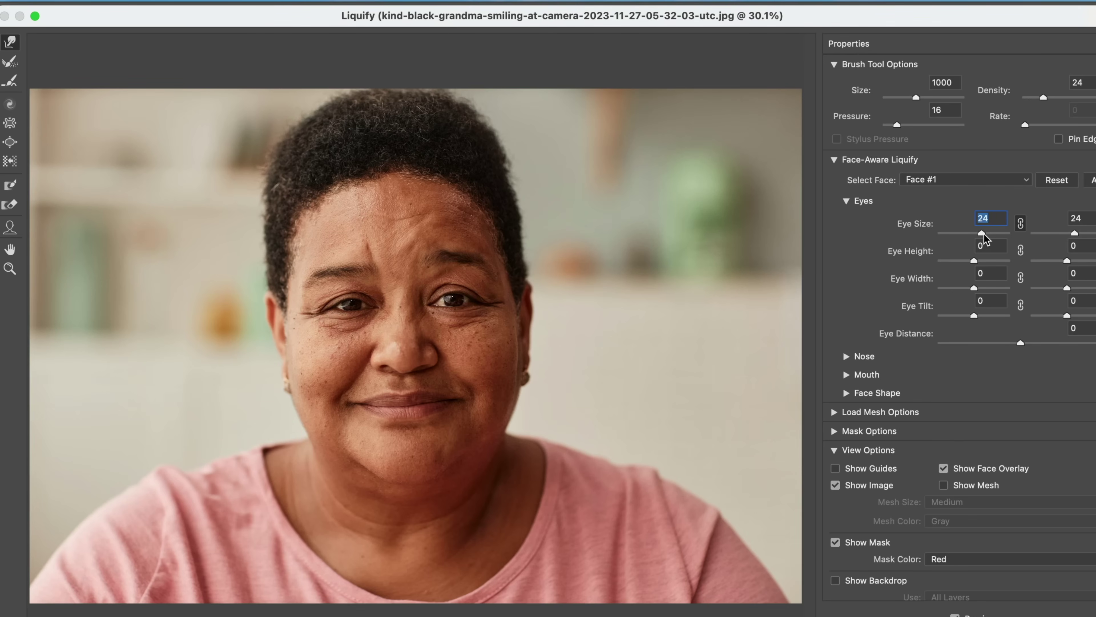
# - Link the Eye Height of both eyes, try the extremes, and set it to 13
pyautogui.click(1020, 250)
pyautogui.moveTo(974, 261); pyautogui.dragTo(930, 265)
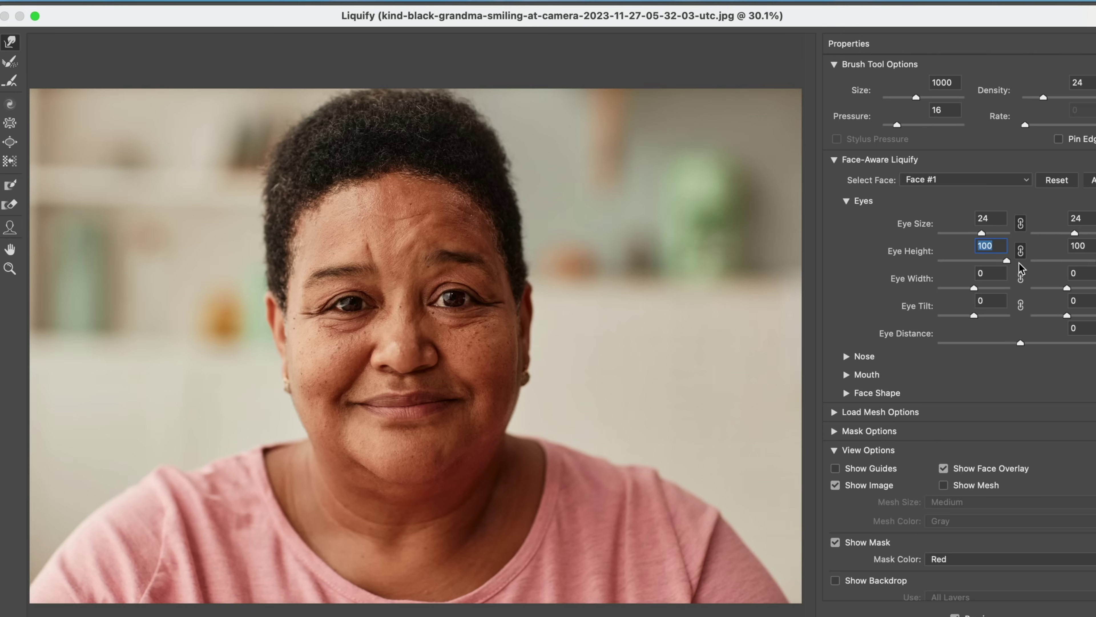
pyautogui.moveTo(941, 262); pyautogui.dragTo(979, 262)
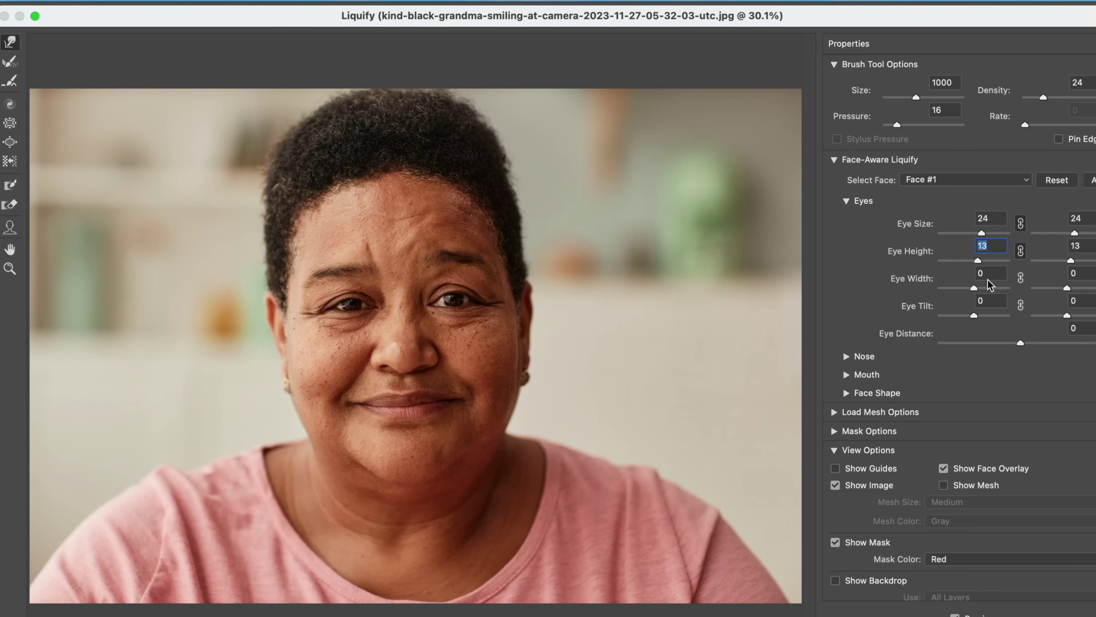
# - Set the Eye Width to 33 and the Eye Tilt to 6 with both eyes linked
pyautogui.click(1020, 279)
pyautogui.moveTo(976, 288)
pyautogui.mouseDown()
pyautogui.moveTo(1039, 298)
pyautogui.moveTo(952, 295)
pyautogui.moveTo(984, 289)
pyautogui.mouseUp()
pyautogui.moveTo(975, 316)
pyautogui.mouseDown()
pyautogui.moveTo(1026, 321)
pyautogui.moveTo(928, 323)
pyautogui.moveTo(1031, 320)
pyautogui.moveTo(955, 318)
pyautogui.moveTo(977, 313)
pyautogui.mouseUp()
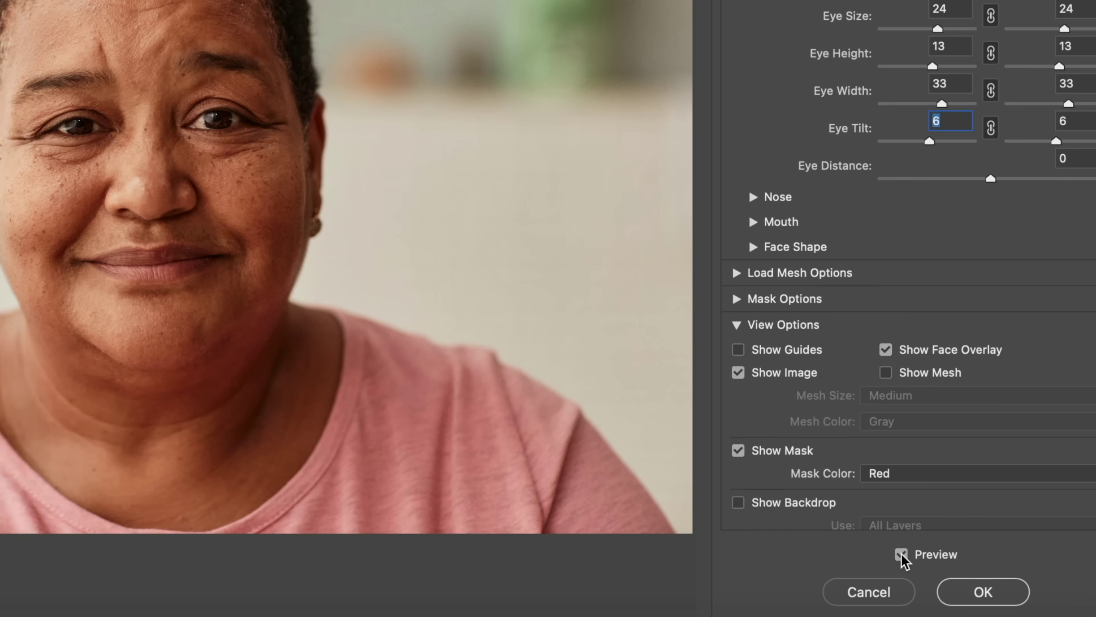
# - Toggle the preview off and on to compare the face before and after the eye adjustments
pyautogui.click(943, 615)
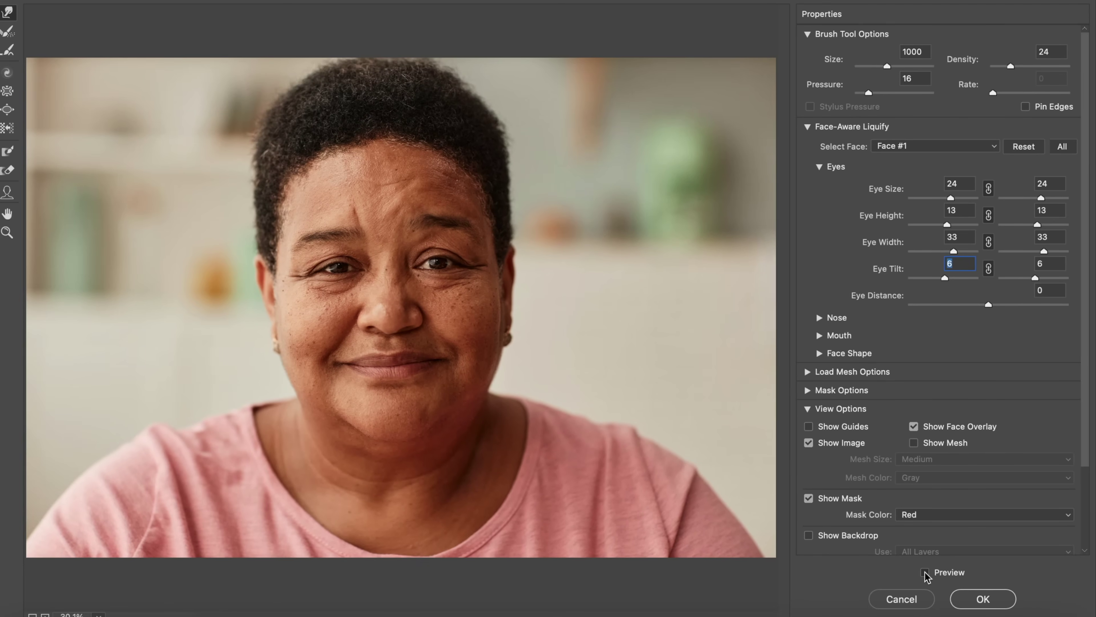
pyautogui.click(925, 572)
pyautogui.click(925, 572)
pyautogui.click(925, 571)
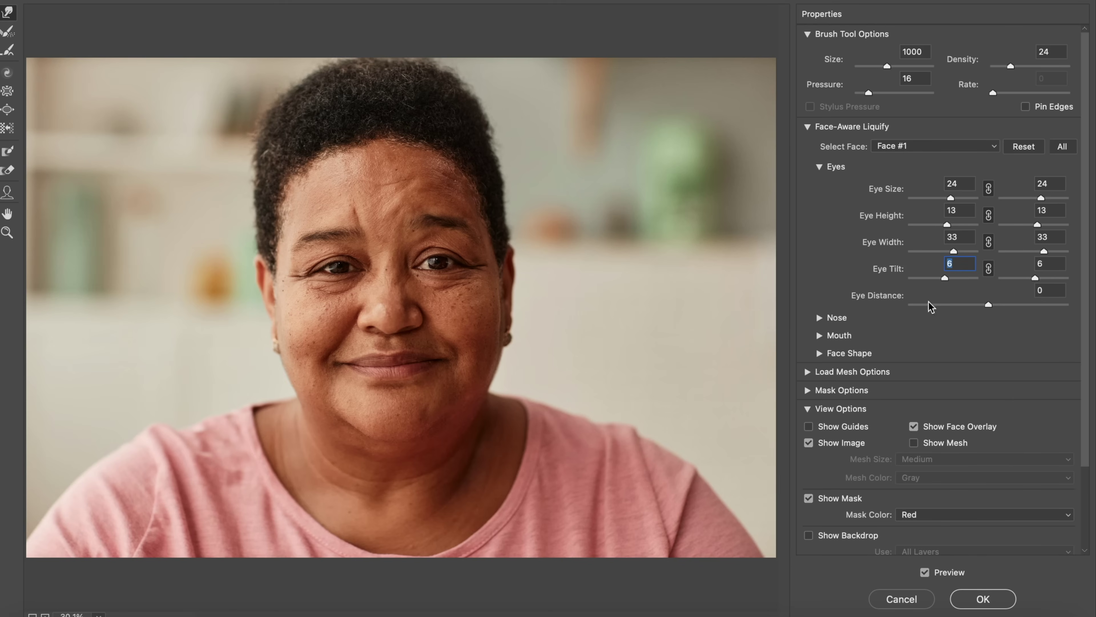
# - Try changing the Eye Distance, and reset all face adjustments of Face #1
pyautogui.moveTo(991, 307)
pyautogui.mouseDown()
pyautogui.moveTo(928, 319)
pyautogui.moveTo(1094, 323)
pyautogui.moveTo(995, 325)
pyautogui.moveTo(1094, 333)
pyautogui.moveTo(991, 325)
pyautogui.mouseUp()
pyautogui.click(1025, 148)
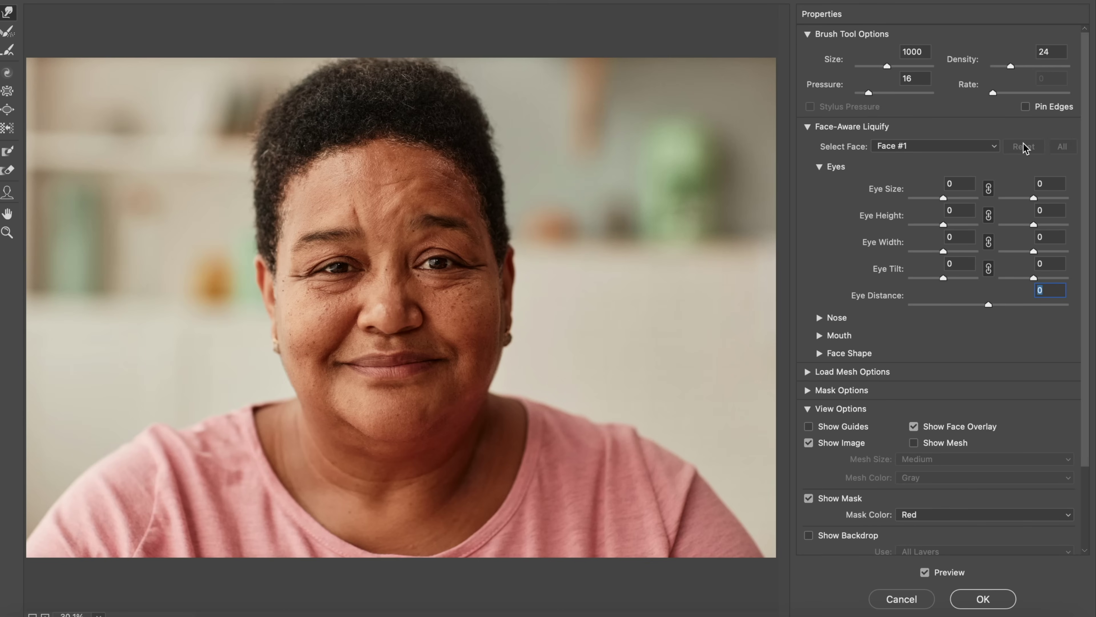
# - Set the Nose Height to -8 and the Nose Width to -9
pyautogui.click(818, 167)
pyautogui.click(819, 185)
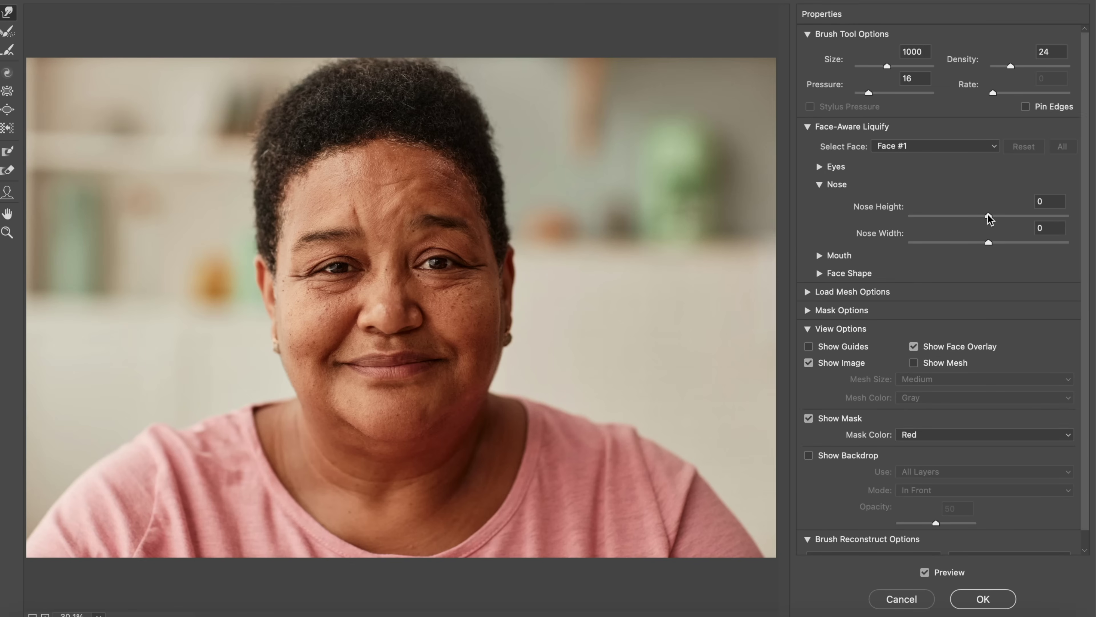
pyautogui.moveTo(988, 217); pyautogui.dragTo(980, 249)
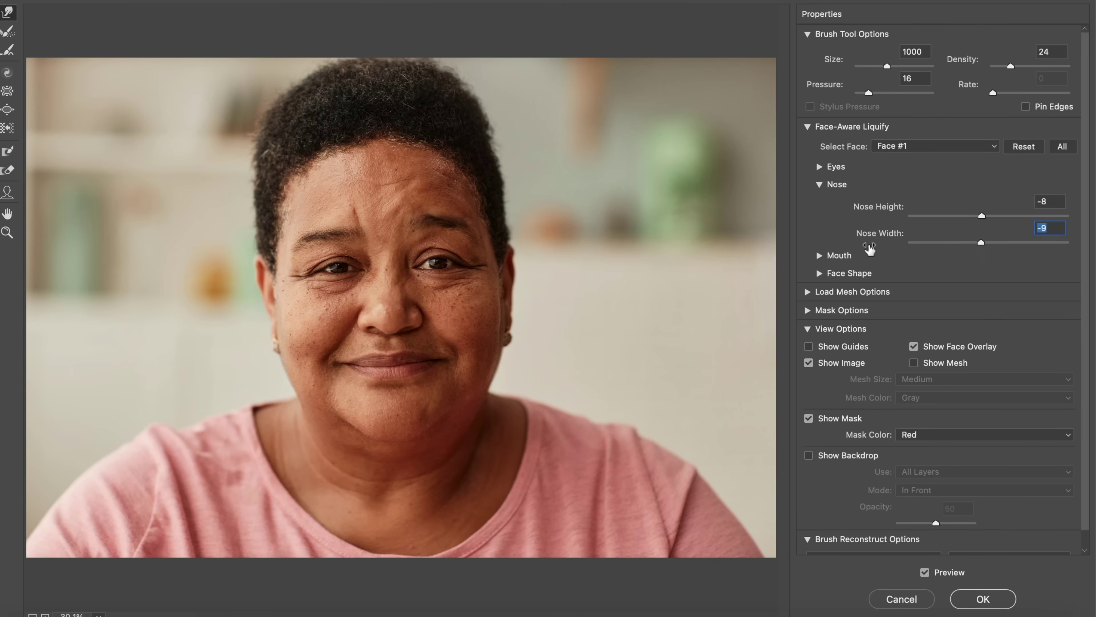
# - Set Smile to -3, Upper Lip to 24, Lower Lip to 4, Mouth Width to 17 and Mouth Height to 10, and reset the face adjustments
pyautogui.click(817, 186)
pyautogui.click(819, 203)
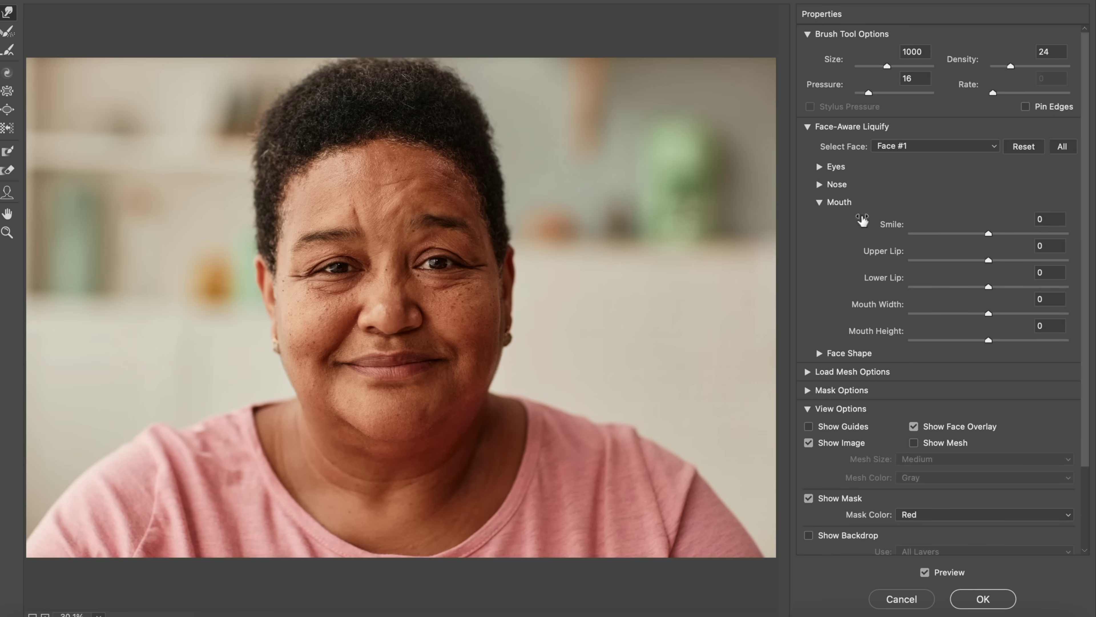
pyautogui.moveTo(989, 234)
pyautogui.mouseDown()
pyautogui.moveTo(1062, 233)
pyautogui.moveTo(852, 244)
pyautogui.moveTo(986, 242)
pyautogui.mouseUp()
pyautogui.moveTo(987, 261)
pyautogui.mouseDown()
pyautogui.moveTo(920, 269)
pyautogui.moveTo(1043, 271)
pyautogui.moveTo(883, 295)
pyautogui.moveTo(996, 289)
pyautogui.moveTo(1029, 263)
pyautogui.moveTo(1008, 263)
pyautogui.mouseUp()
pyautogui.moveTo(988, 314); pyautogui.dragTo(995, 342)
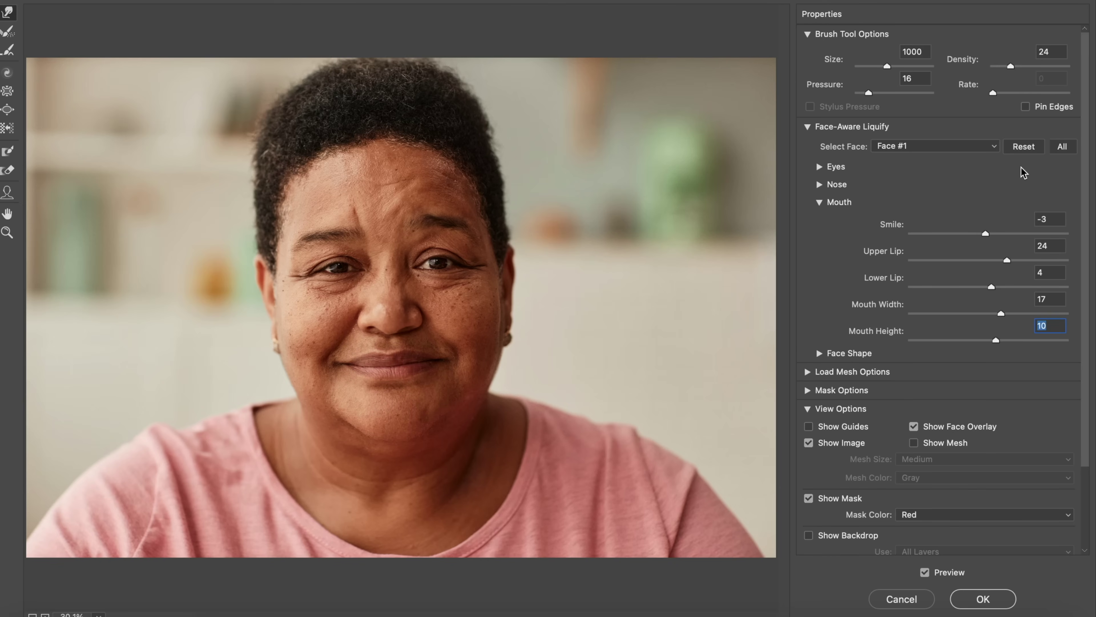
pyautogui.click(1027, 148)
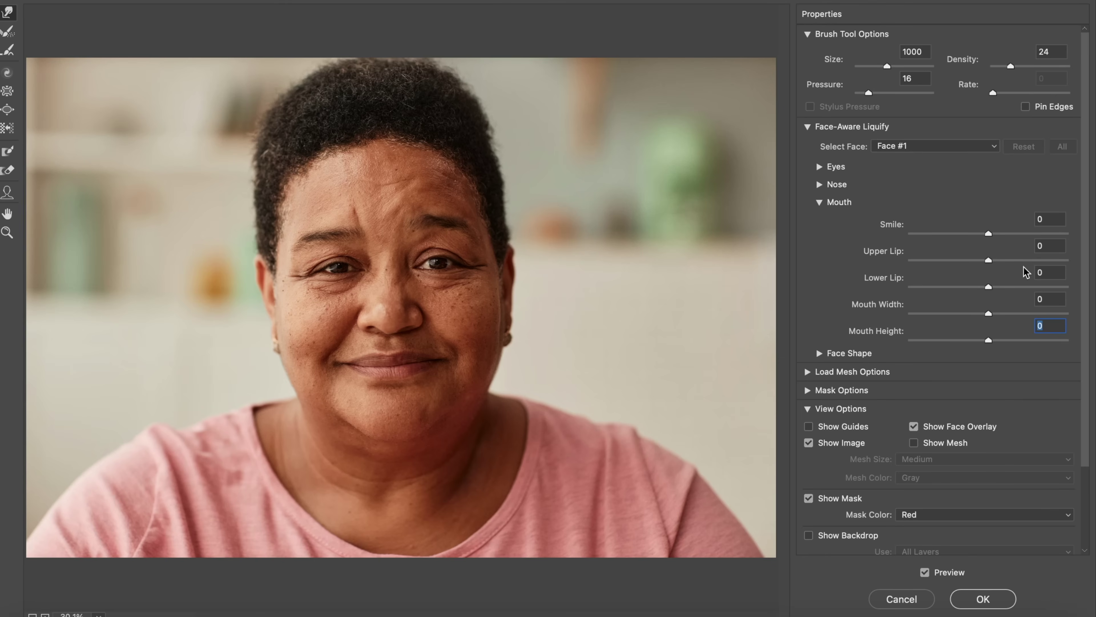
# - Set the Smile of the mouth to 18 and slightly adjust the upper and lower lip
pyautogui.moveTo(989, 235); pyautogui.dragTo(1001, 234)
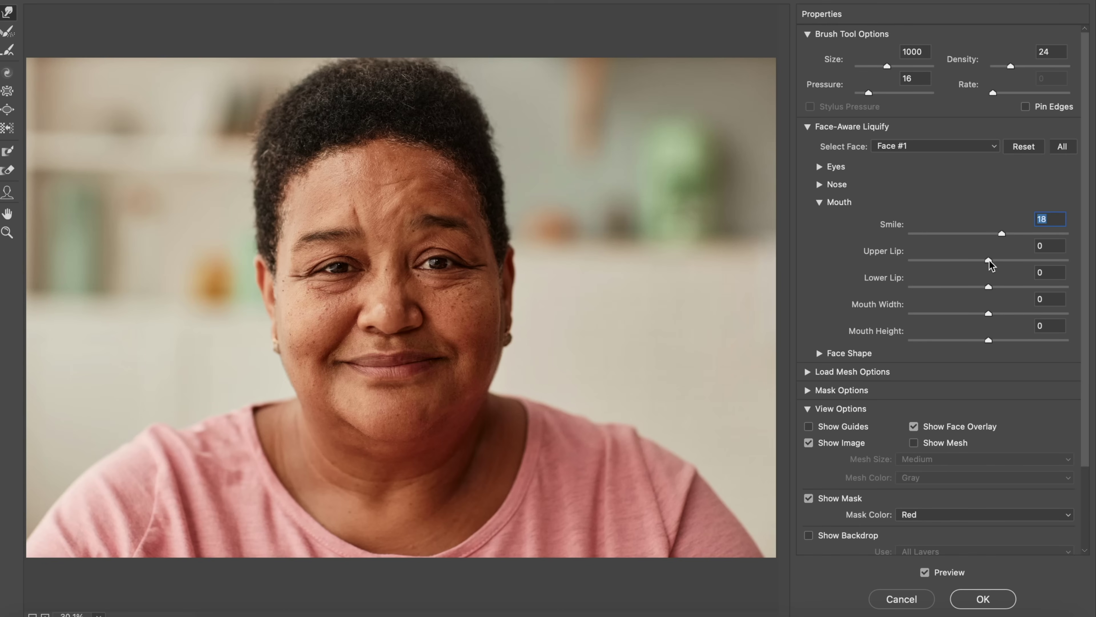
pyautogui.moveTo(989, 260); pyautogui.dragTo(995, 288)
pyautogui.click(820, 202)
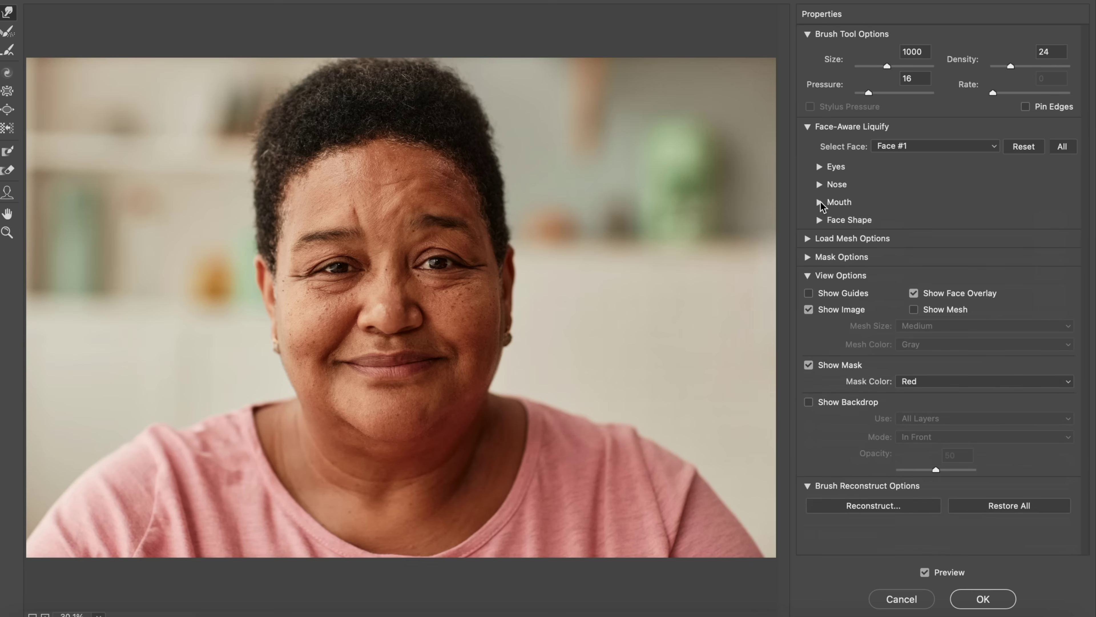
# - Set the Face Shape values of Face #1 to Forehead 1, Chin Height 2, Jawline -23 and Face Width -44
pyautogui.click(819, 221)
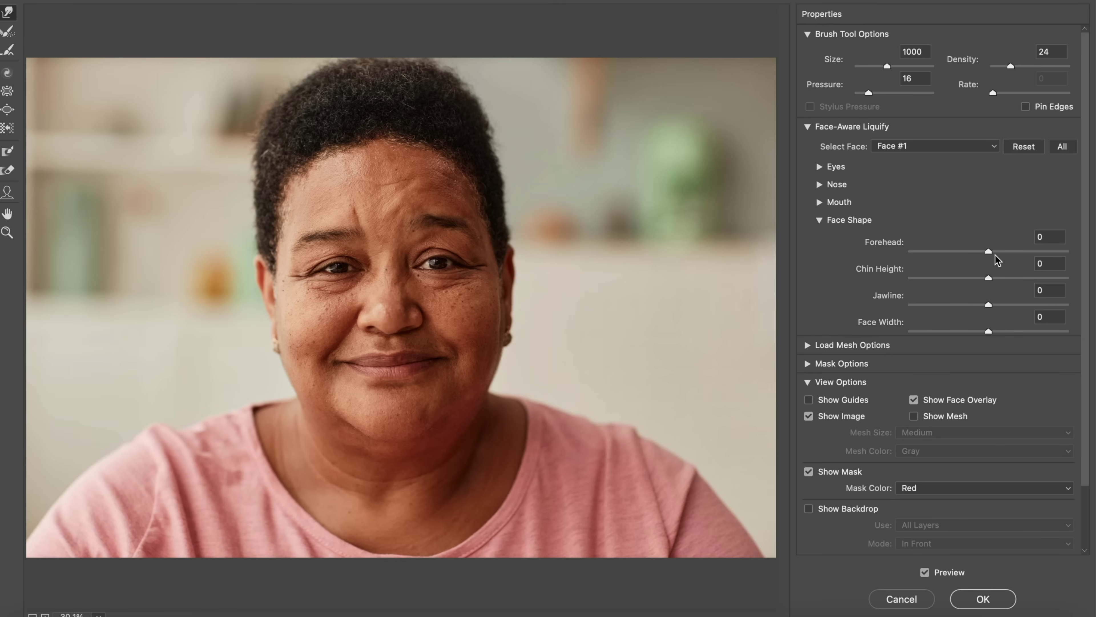
pyautogui.moveTo(989, 255); pyautogui.dragTo(991, 293)
pyautogui.press('Tab')
pyautogui.moveTo(989, 305)
pyautogui.mouseDown()
pyautogui.moveTo(954, 307)
pyautogui.moveTo(972, 307)
pyautogui.mouseUp()
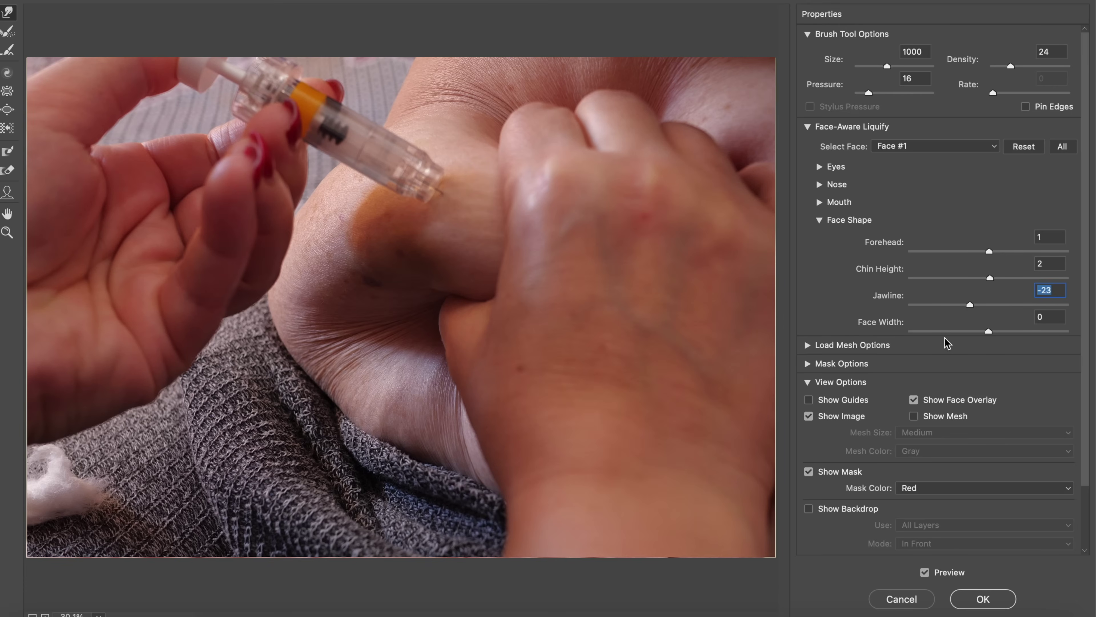
pyautogui.moveTo(988, 332); pyautogui.dragTo(955, 340)
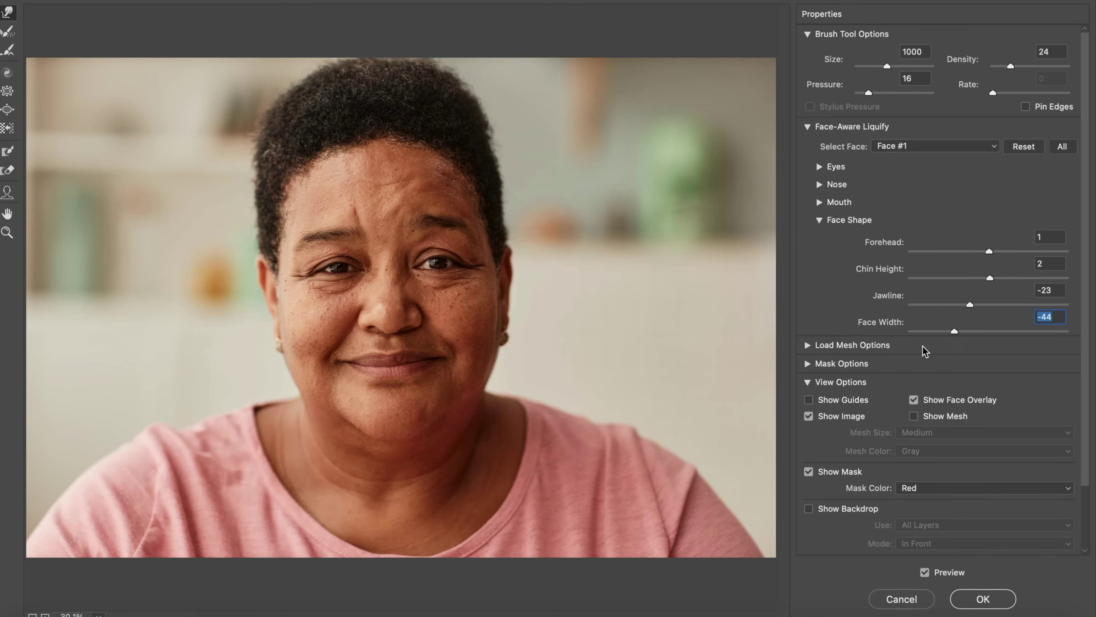
# - Compare the portrait before and after the face shape adjustments by toggling the Liquify preview off and on
pyautogui.click(925, 573)
pyautogui.click(925, 573)
pyautogui.click(925, 573)
pyautogui.click(925, 573)
pyautogui.click(925, 573)
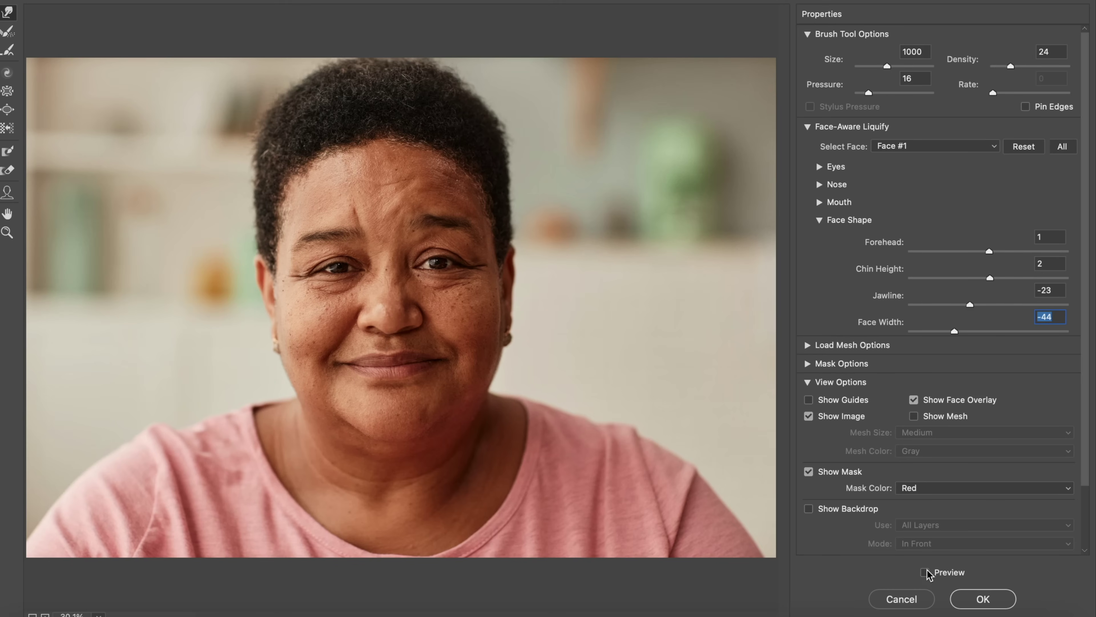
pyautogui.click(925, 573)
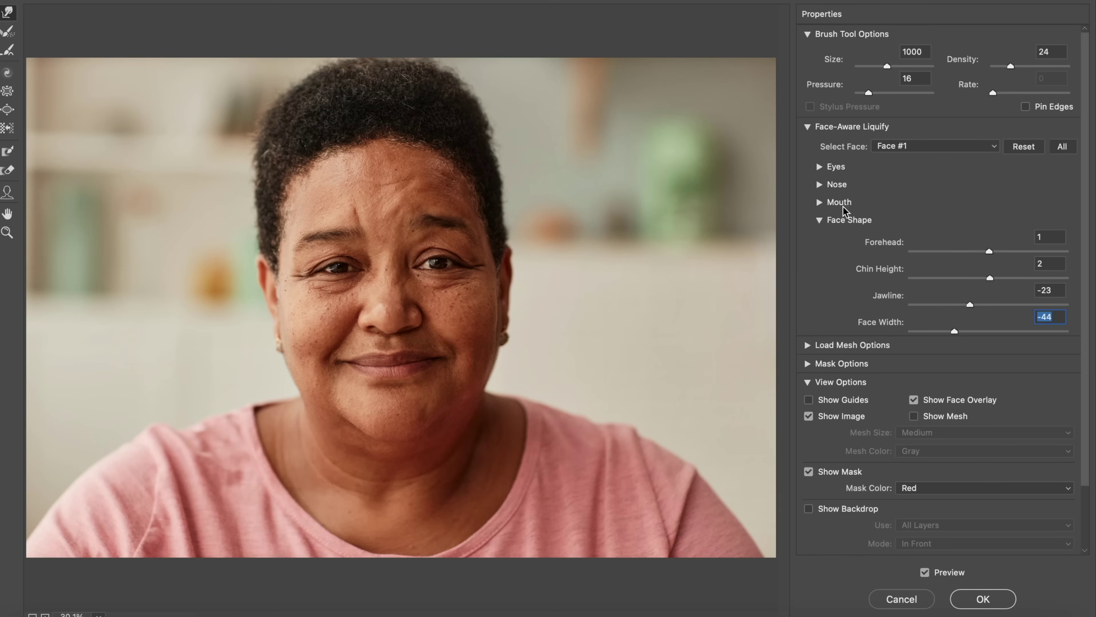
# - Apply the Liquify adjustments and compare the portrait with Layer 1 hidden and shown
pyautogui.click(805, 127)
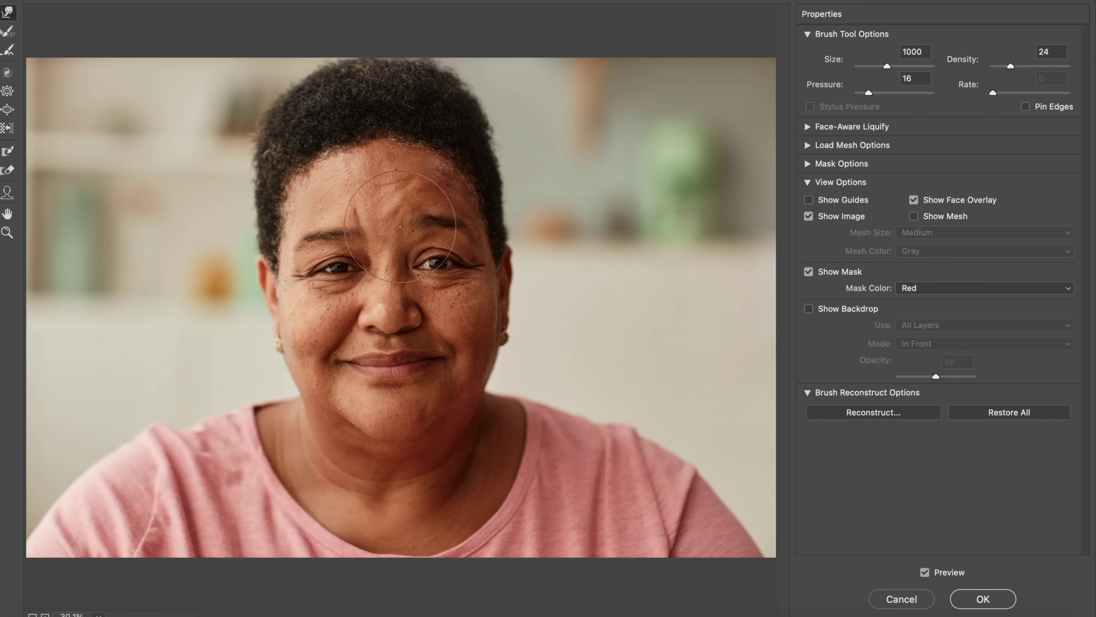
pyautogui.click(988, 600)
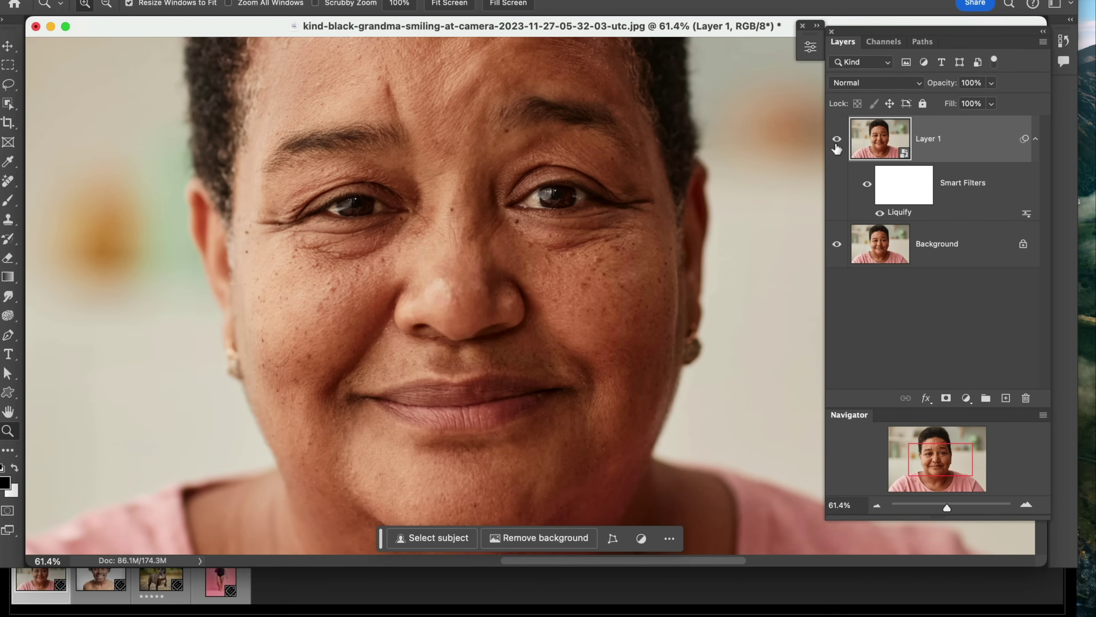
pyautogui.click(836, 140)
pyautogui.click(836, 141)
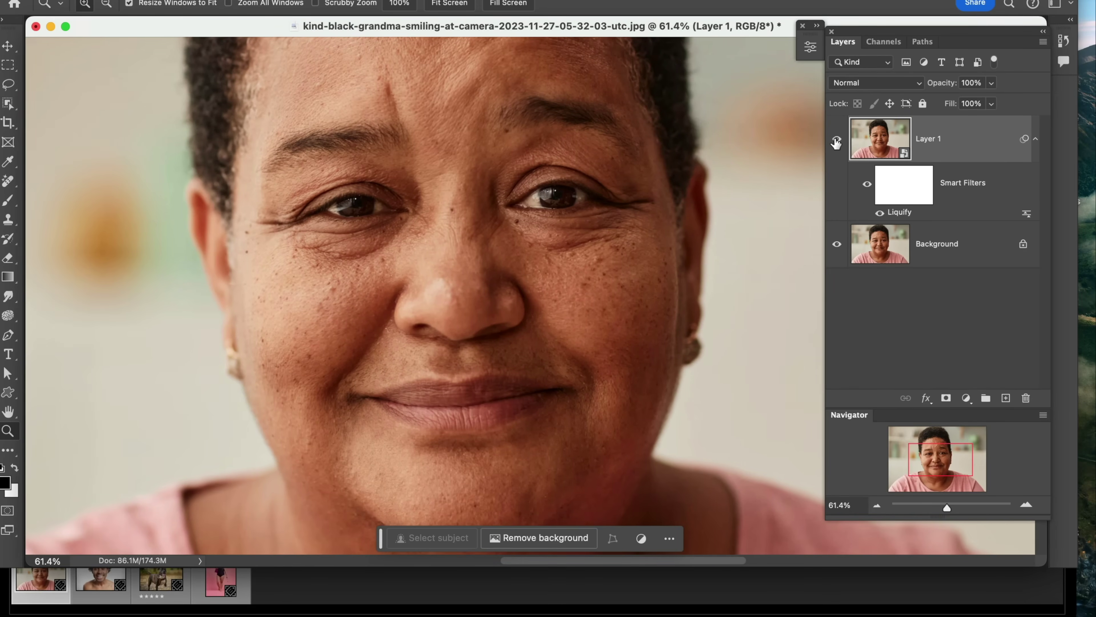
pyautogui.click(836, 140)
pyautogui.click(836, 140)
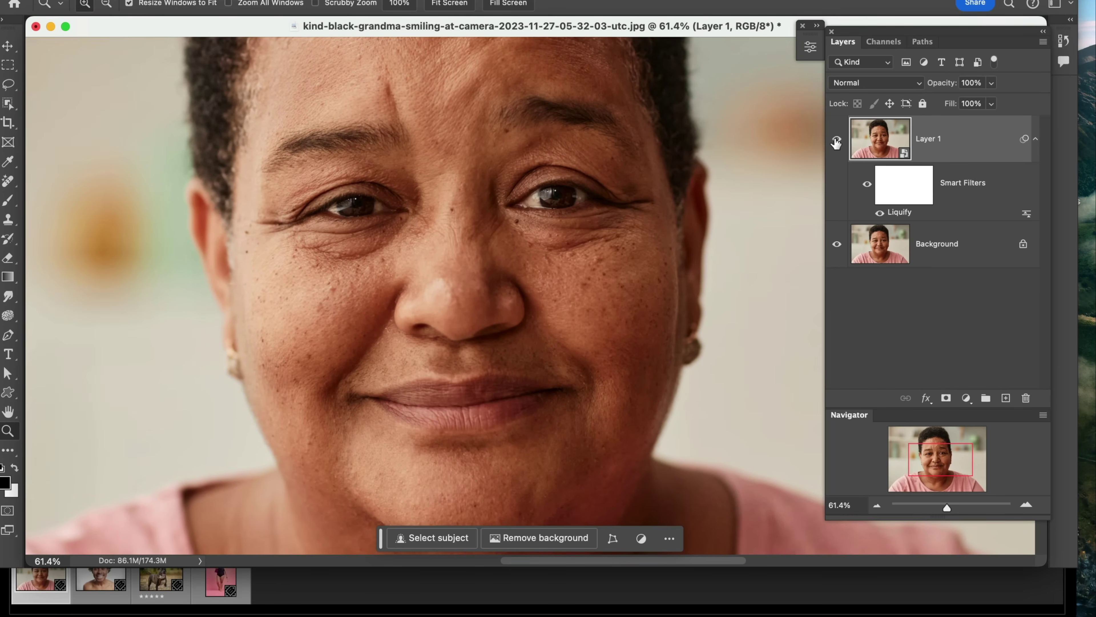
# - Reopen the Liquify smart filter of Layer 1 to review its Face-Aware Liquify values, and close it without changes
pyautogui.doubleClick(897, 213)
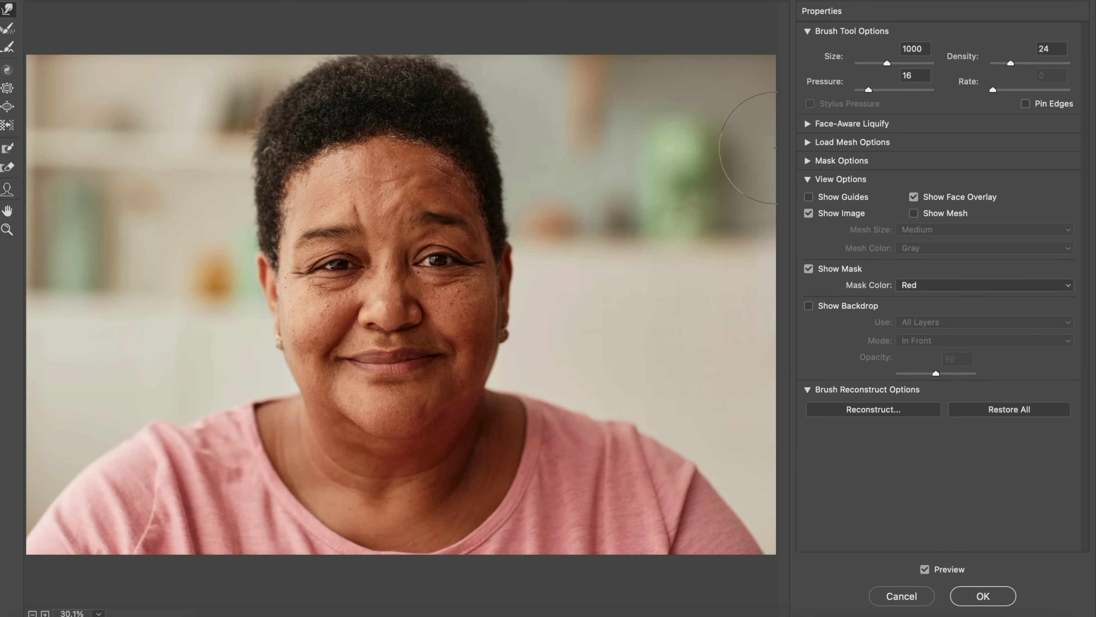
pyautogui.click(809, 123)
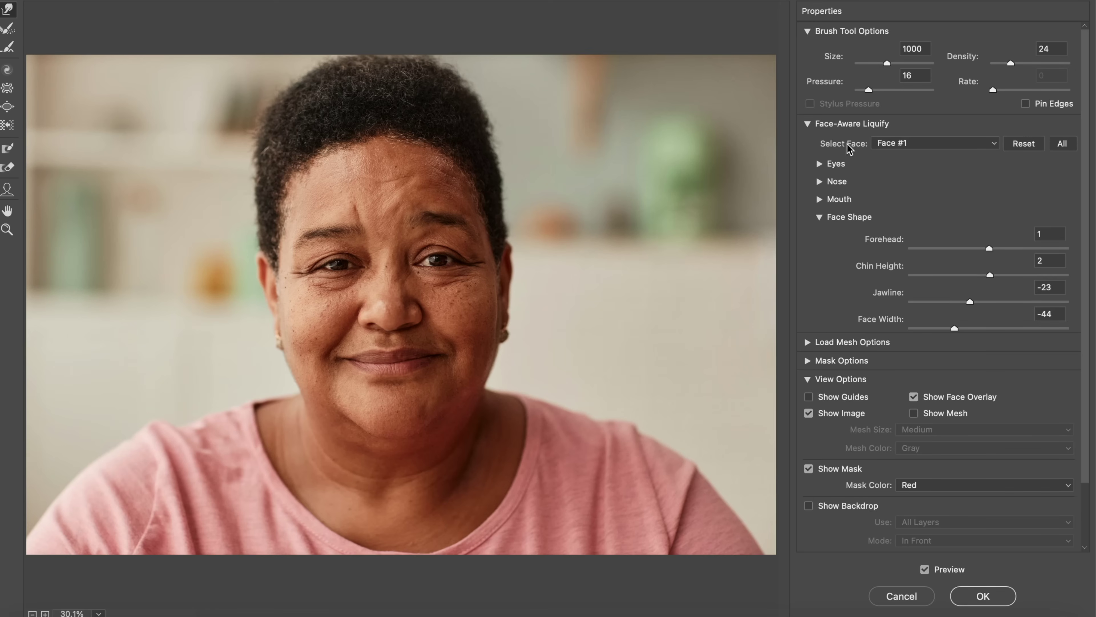
pyautogui.click(903, 598)
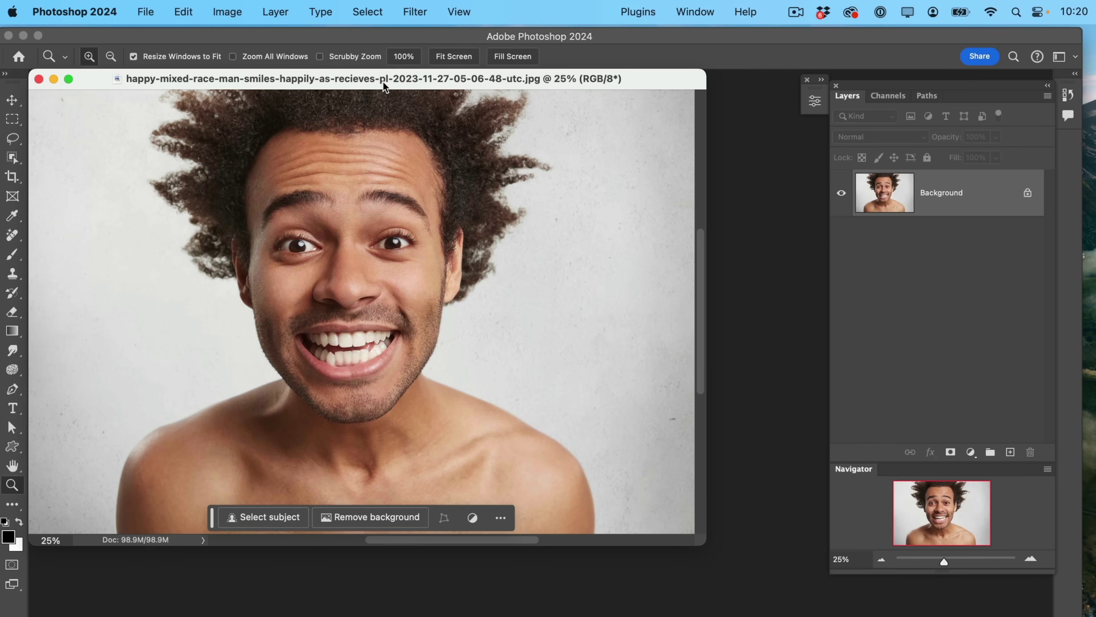
# - Duplicate the Background layer of the smiling man's photo and convert the copy for smart filters
pyautogui.moveTo(384, 85); pyautogui.dragTo(497, 113)
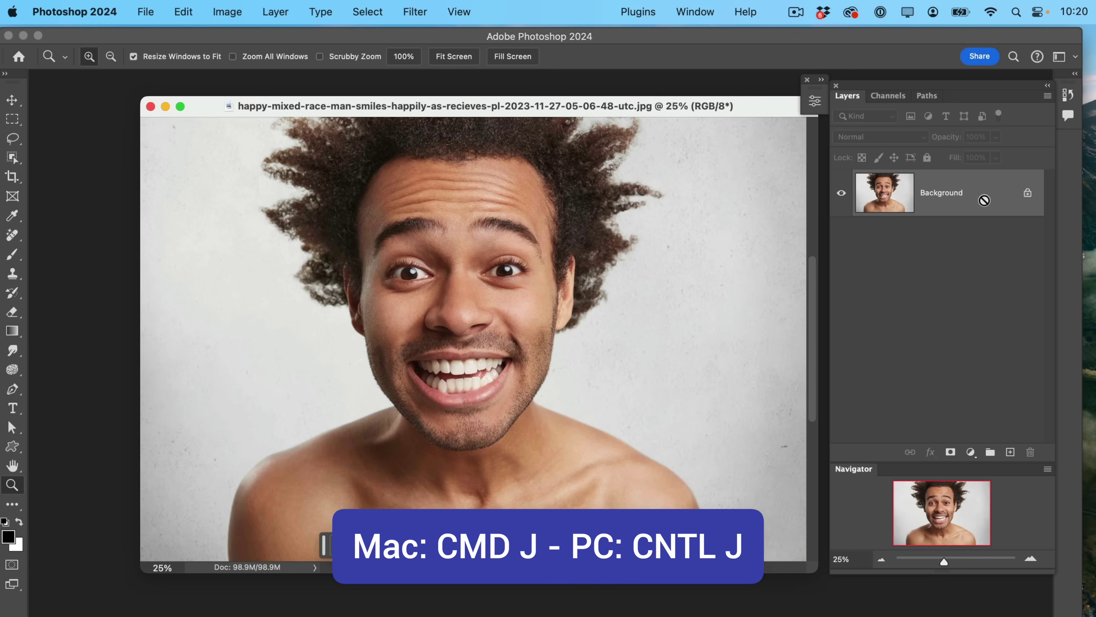
pyautogui.press('super+j')
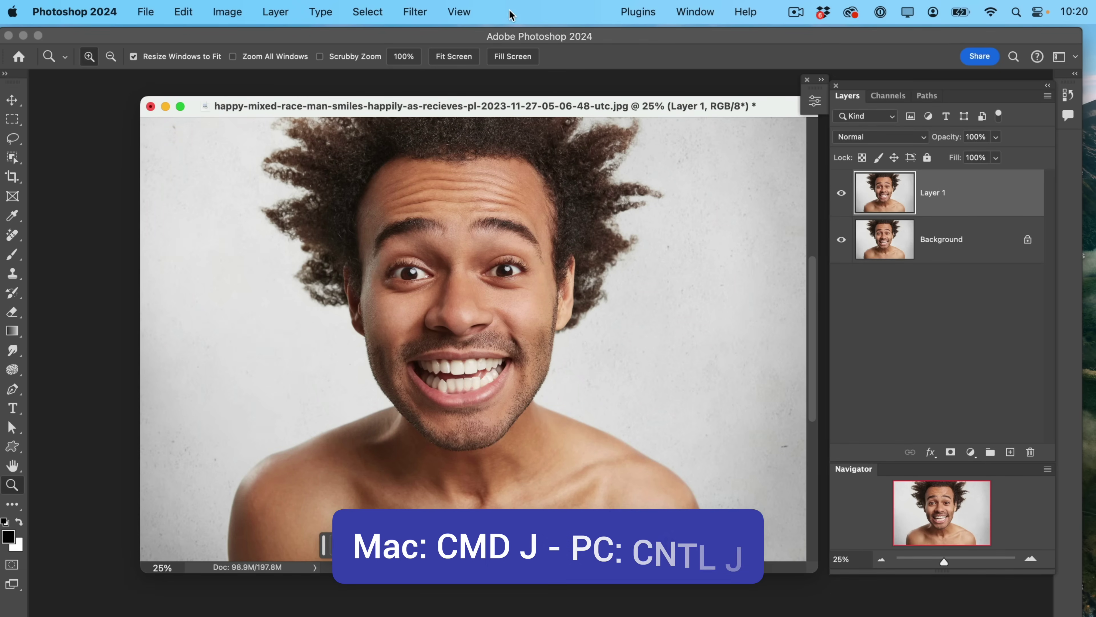
pyautogui.click(414, 13)
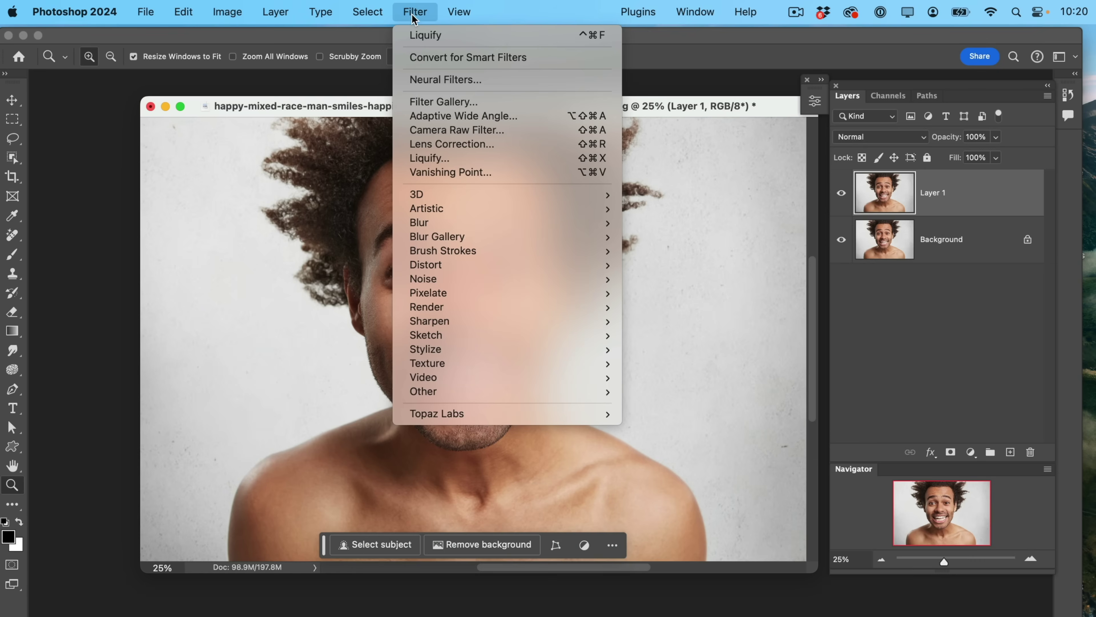
pyautogui.click(426, 63)
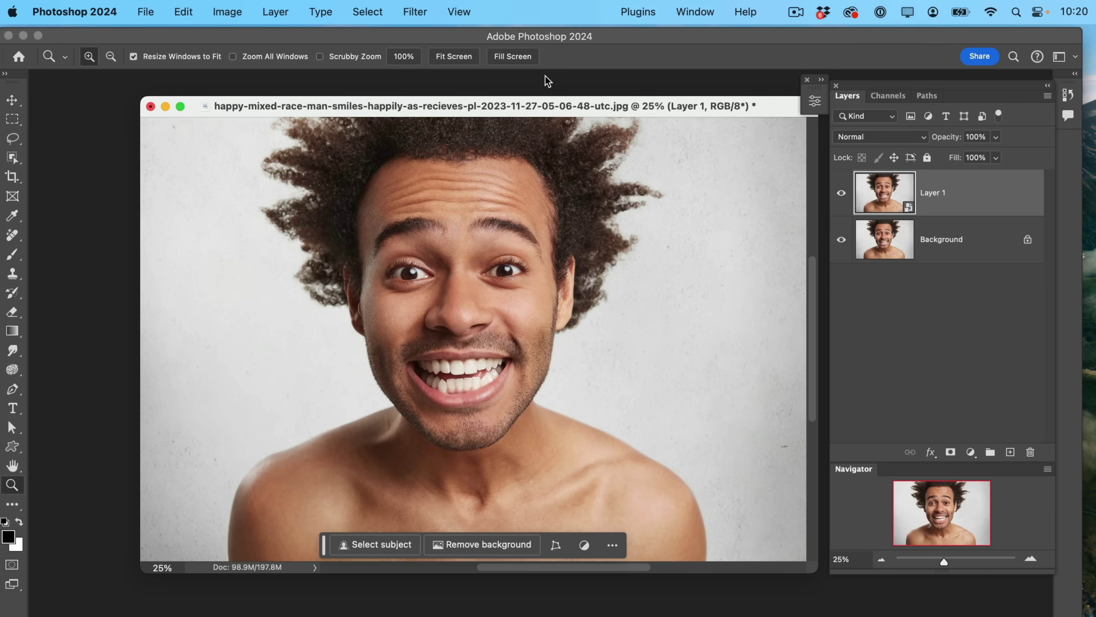
# - Open the Liquify filter on the duplicated layer and push the hair edges slightly inward with the Forward Warp brush at pressure 16
pyautogui.click(415, 15)
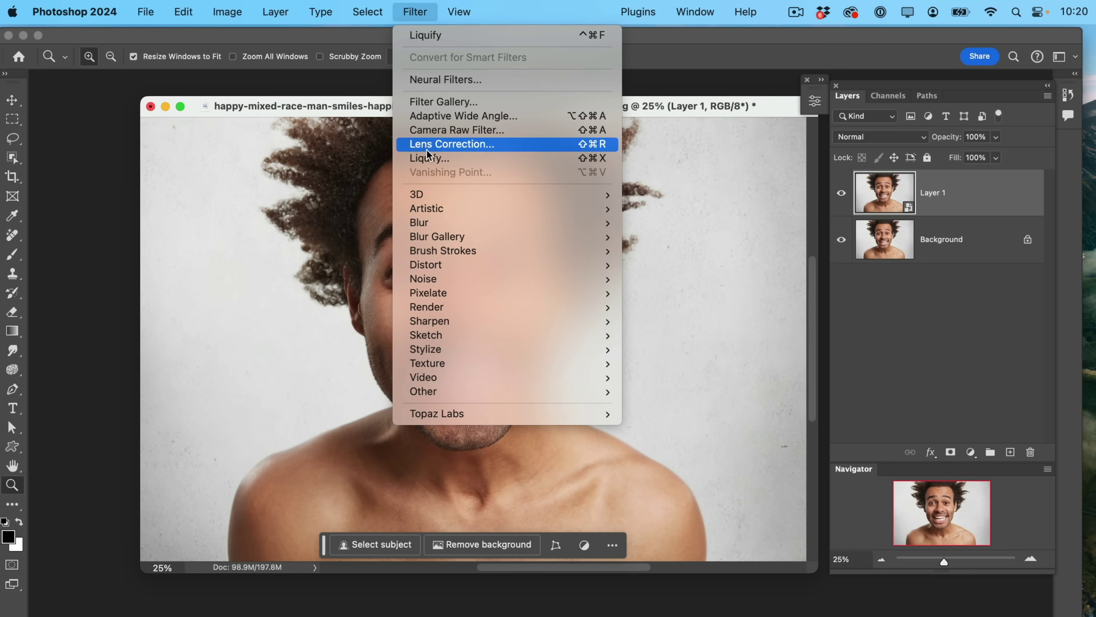
pyautogui.click(428, 159)
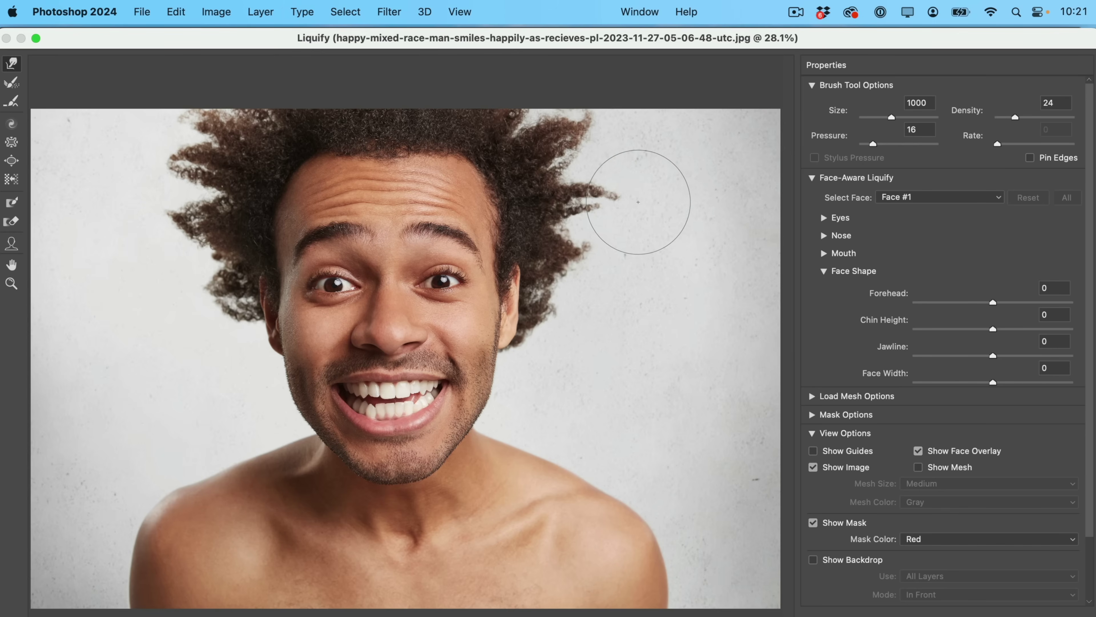
pyautogui.click(812, 177)
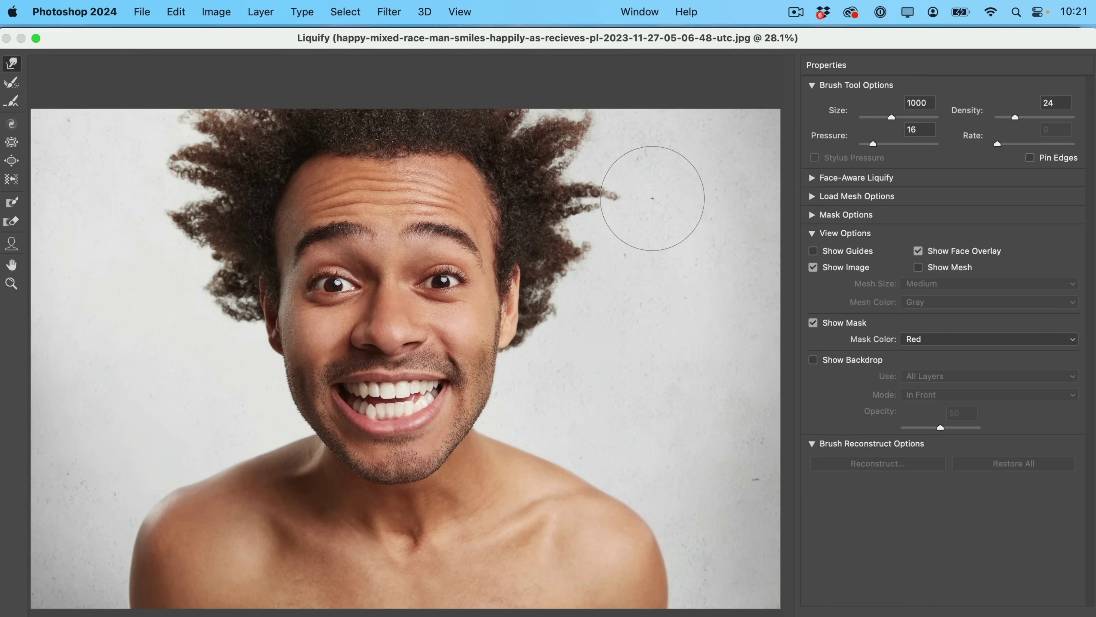
pyautogui.moveTo(619, 196)
pyautogui.mouseDown()
pyautogui.moveTo(600, 110)
pyautogui.moveTo(568, 118)
pyautogui.mouseUp()
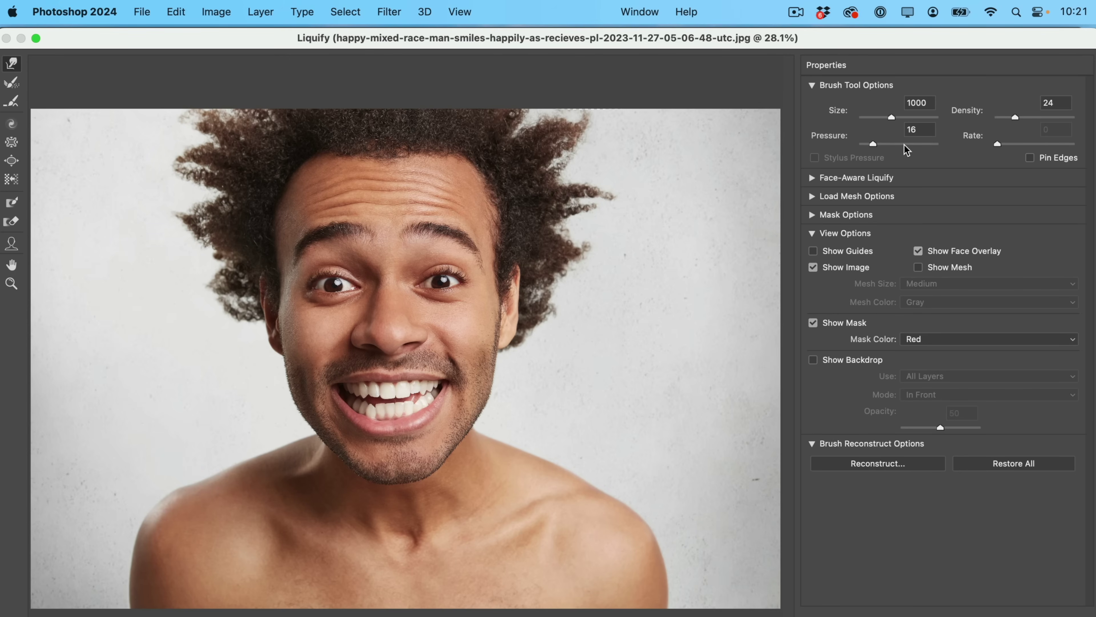
# - Set the brush pressure to 95 and push the protruding hair on both sides of the head inward
pyautogui.moveTo(870, 145); pyautogui.dragTo(931, 145)
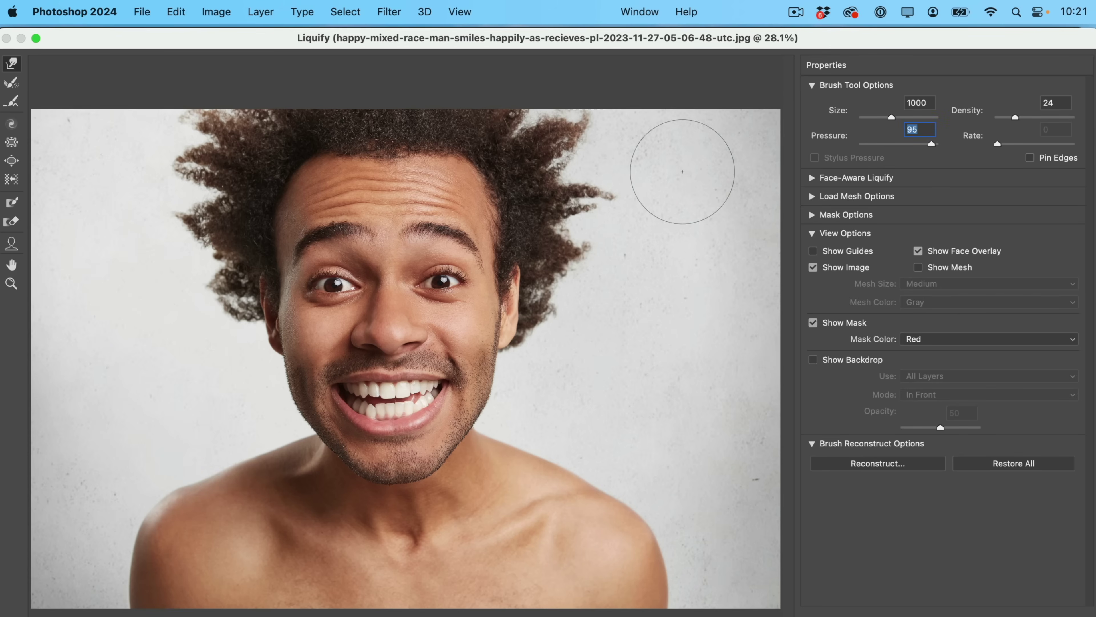
pyautogui.moveTo(612, 193); pyautogui.dragTo(618, 175)
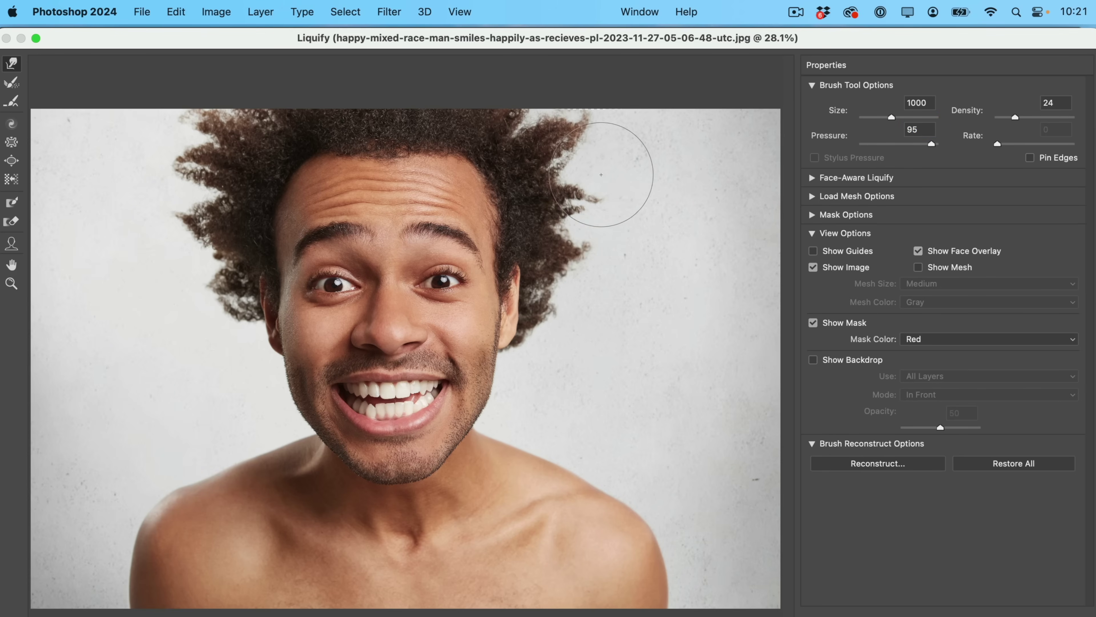
pyautogui.moveTo(599, 127); pyautogui.dragTo(567, 138)
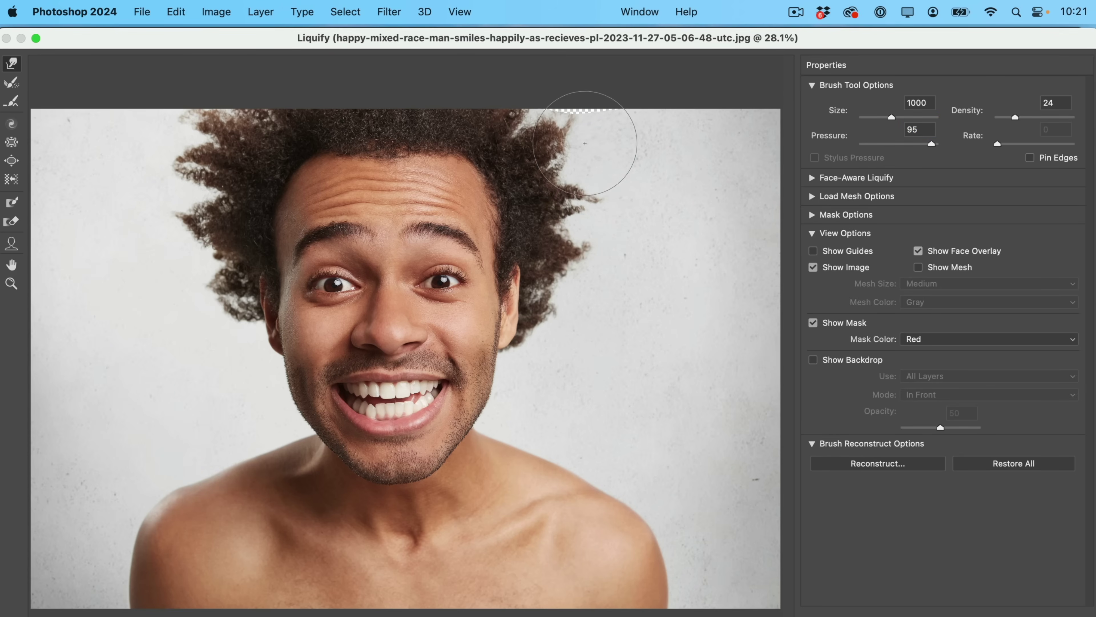
pyautogui.moveTo(601, 247); pyautogui.dragTo(599, 197)
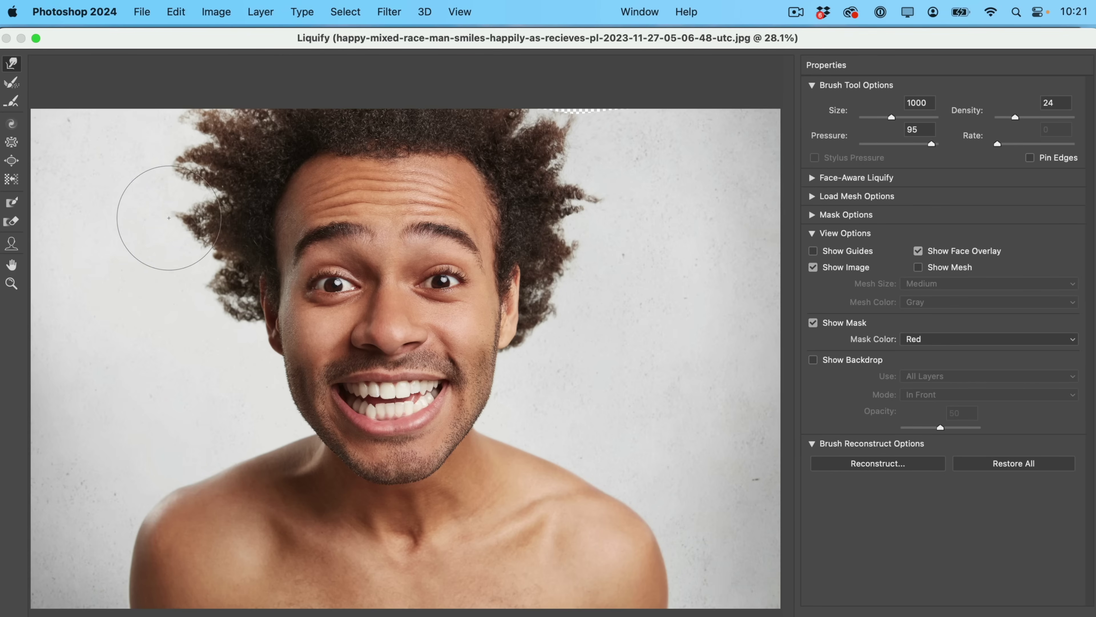
pyautogui.moveTo(174, 219); pyautogui.dragTo(183, 220)
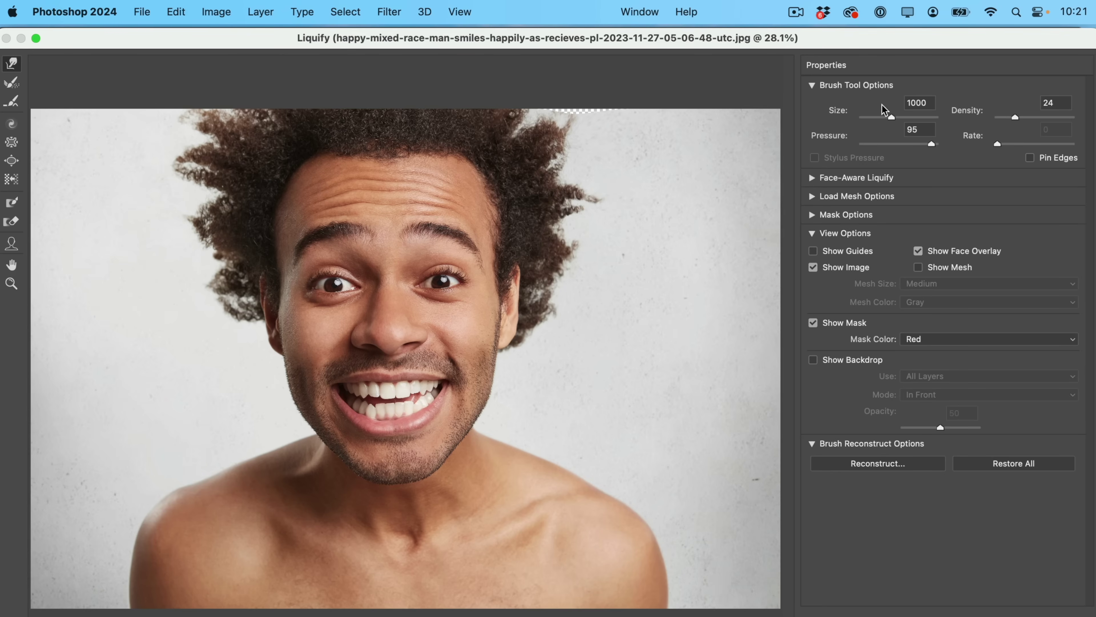
# - Set the brush pressure to 16 and compare the hair with the Liquify preview off and on
pyautogui.moveTo(931, 140); pyautogui.dragTo(875, 144)
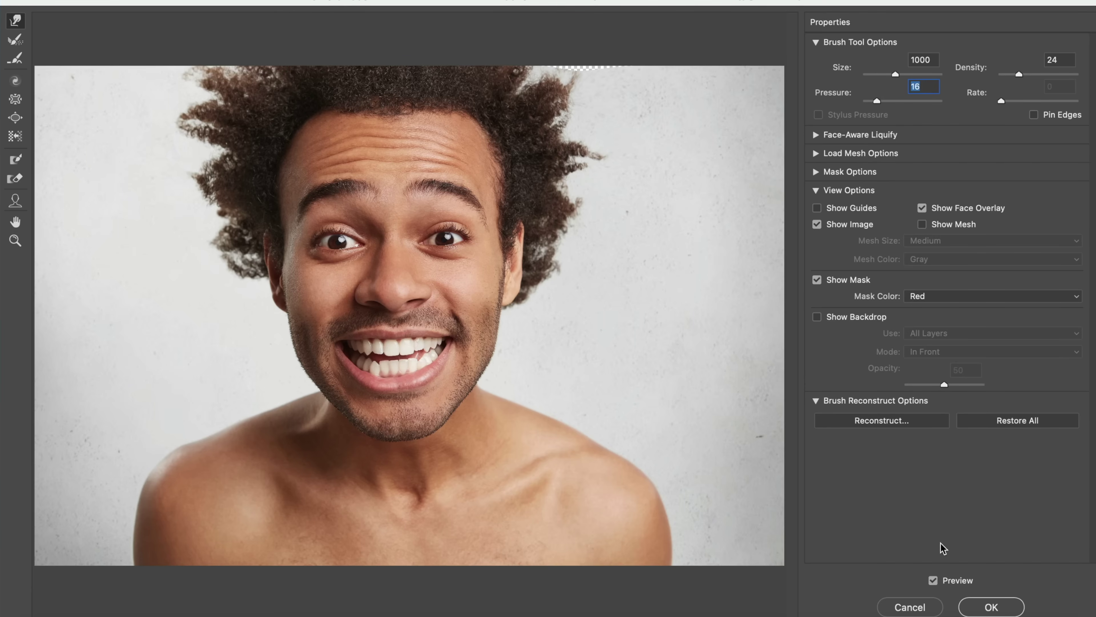
pyautogui.click(934, 583)
pyautogui.click(934, 583)
# - Link the Eye Size of both eyes in Face-Aware Liquify and set it to 100
pyautogui.click(816, 135)
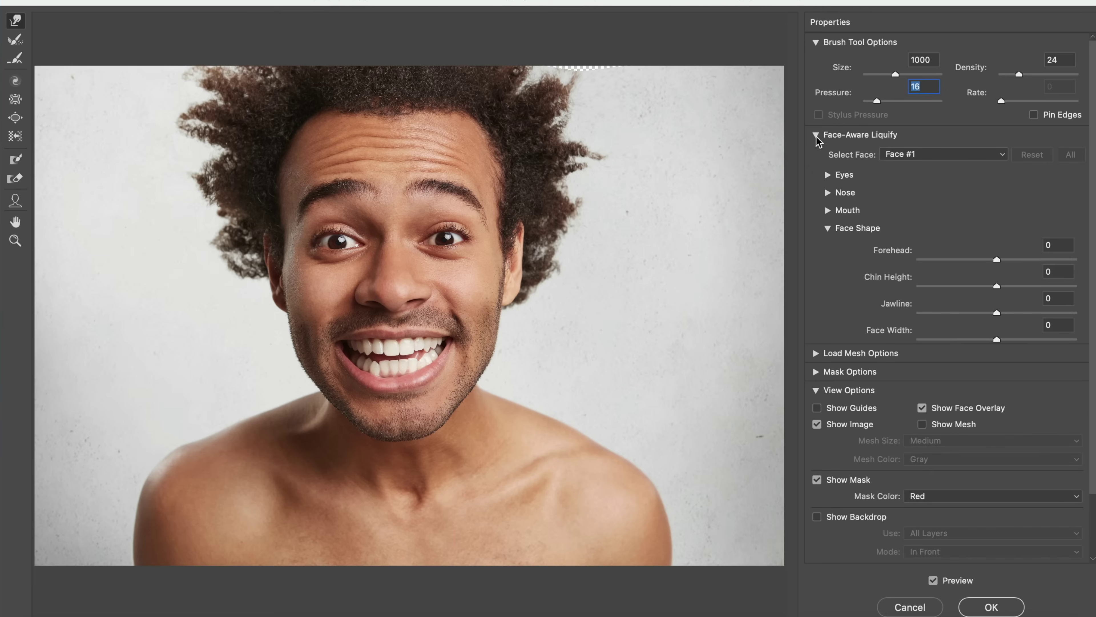
pyautogui.click(833, 176)
pyautogui.click(994, 199)
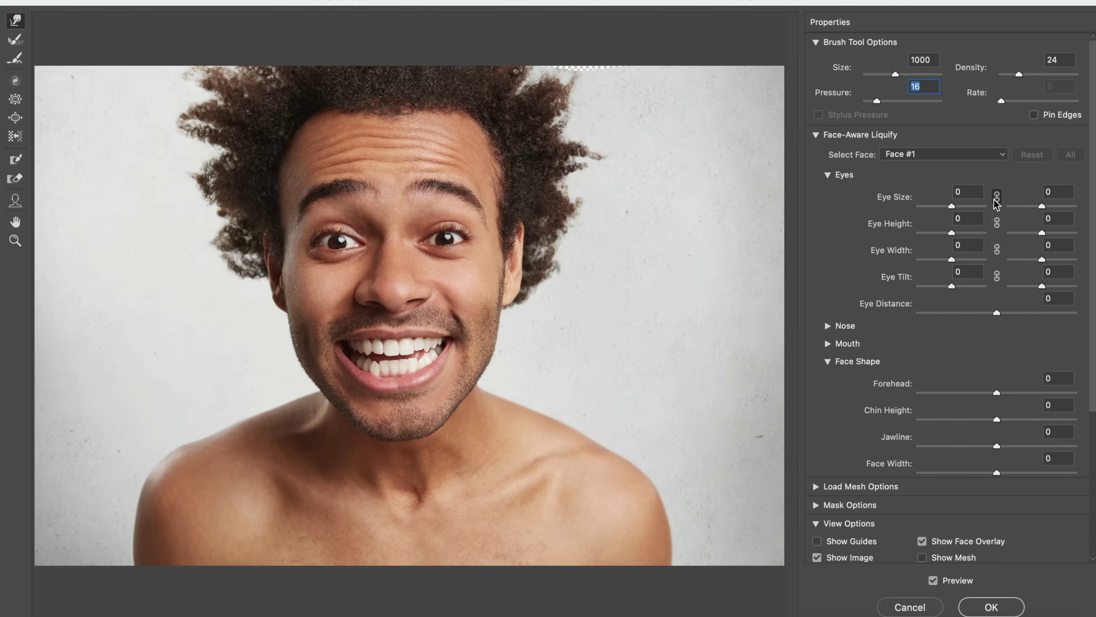
pyautogui.moveTo(957, 202); pyautogui.dragTo(1044, 207)
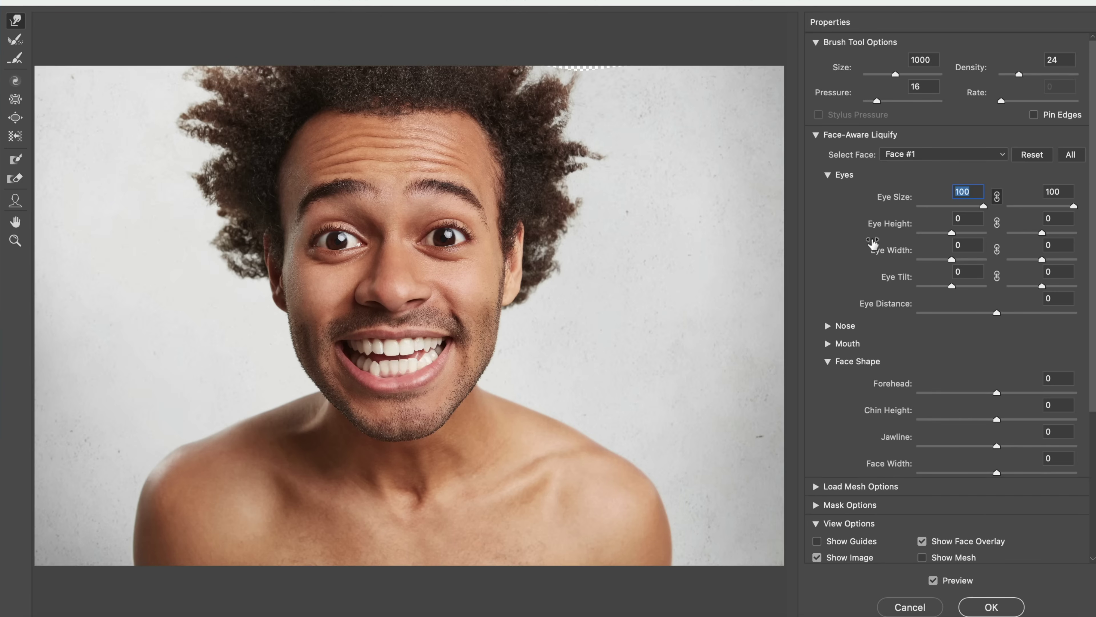
# - Set the mouth's Smile to -78, Upper Lip to -100, Lower Lip to -99, Mouth Width to -93 and Mouth Height to -100
pyautogui.click(827, 344)
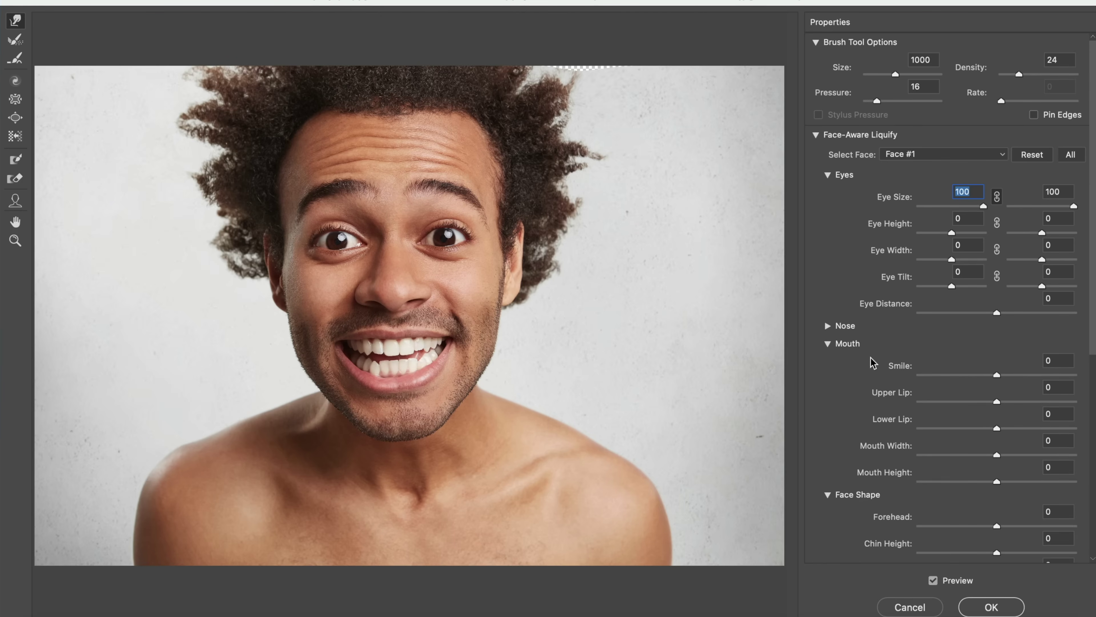
pyautogui.moveTo(997, 375); pyautogui.dragTo(957, 376)
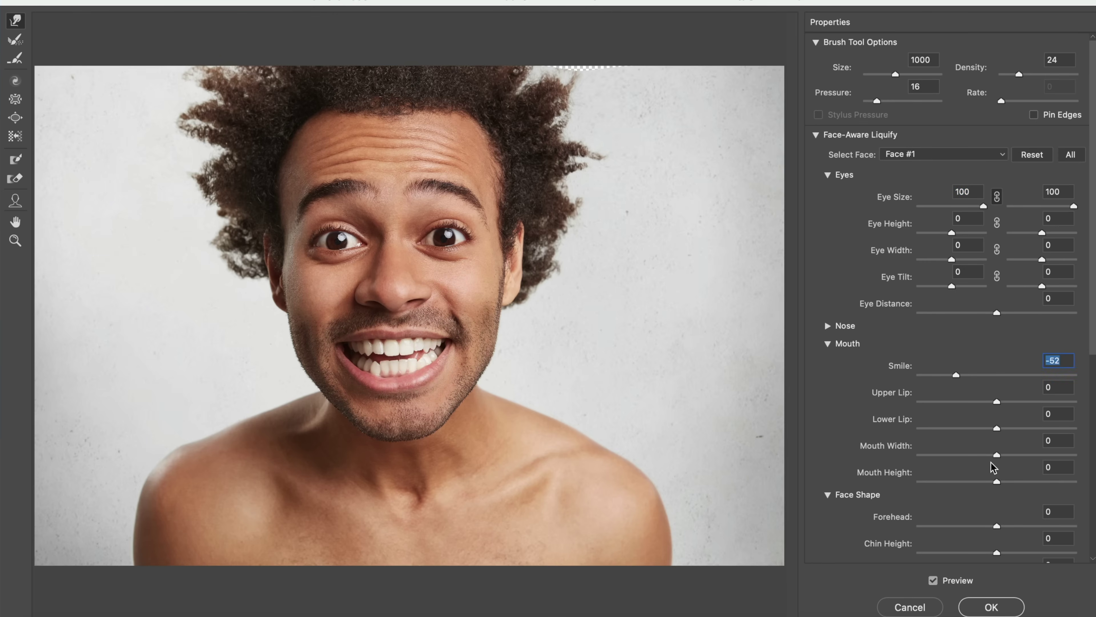
pyautogui.moveTo(997, 482); pyautogui.dragTo(910, 491)
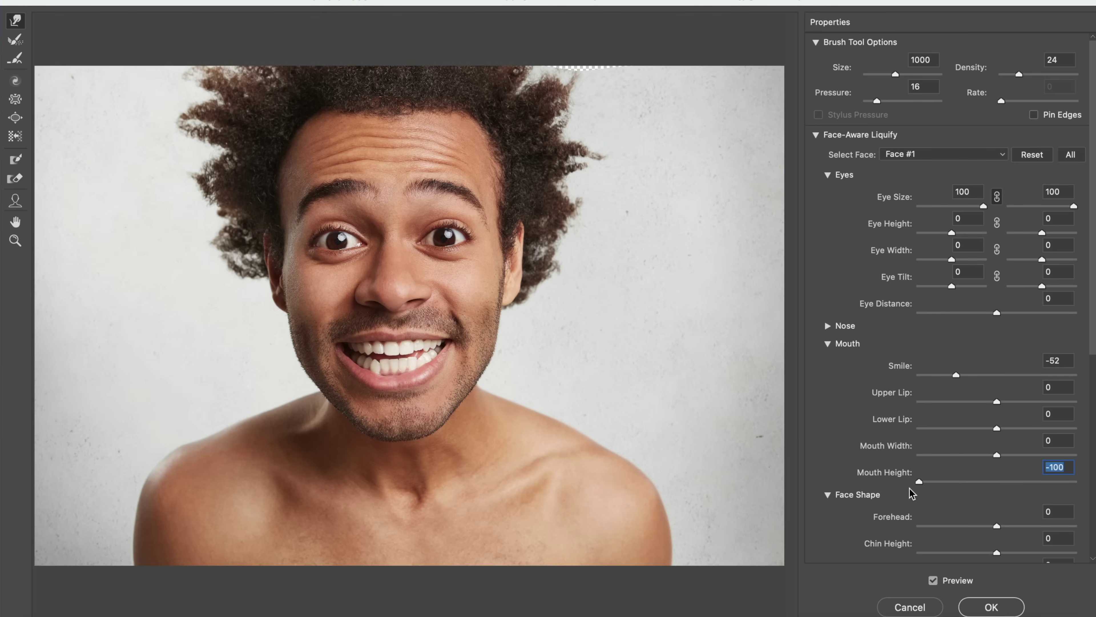
pyautogui.moveTo(987, 457); pyautogui.dragTo(922, 466)
pyautogui.moveTo(998, 429); pyautogui.dragTo(920, 428)
pyautogui.moveTo(998, 402); pyautogui.dragTo(913, 409)
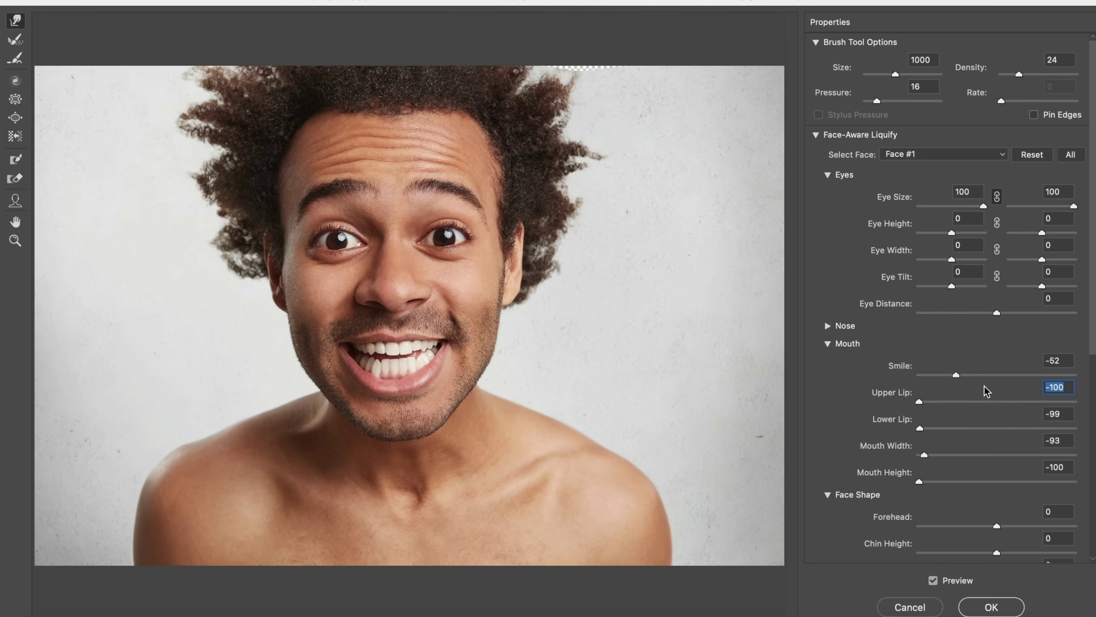
pyautogui.moveTo(956, 375); pyautogui.dragTo(936, 375)
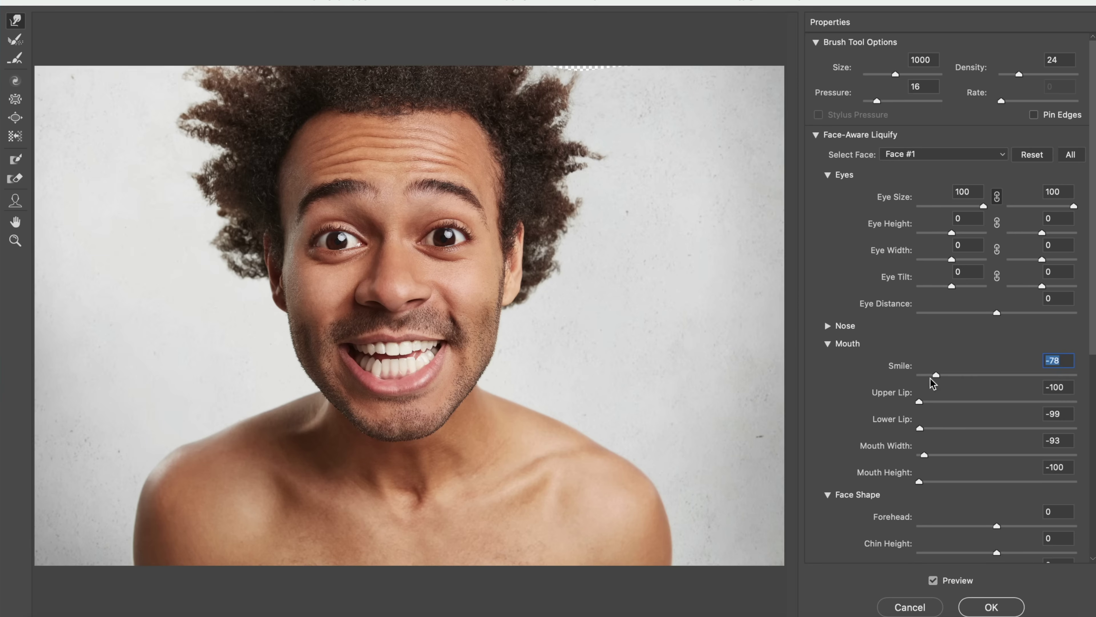
# - Set the Nose Width of Face #1 to 100
pyautogui.click(828, 326)
pyautogui.moveTo(999, 386); pyautogui.dragTo(1087, 386)
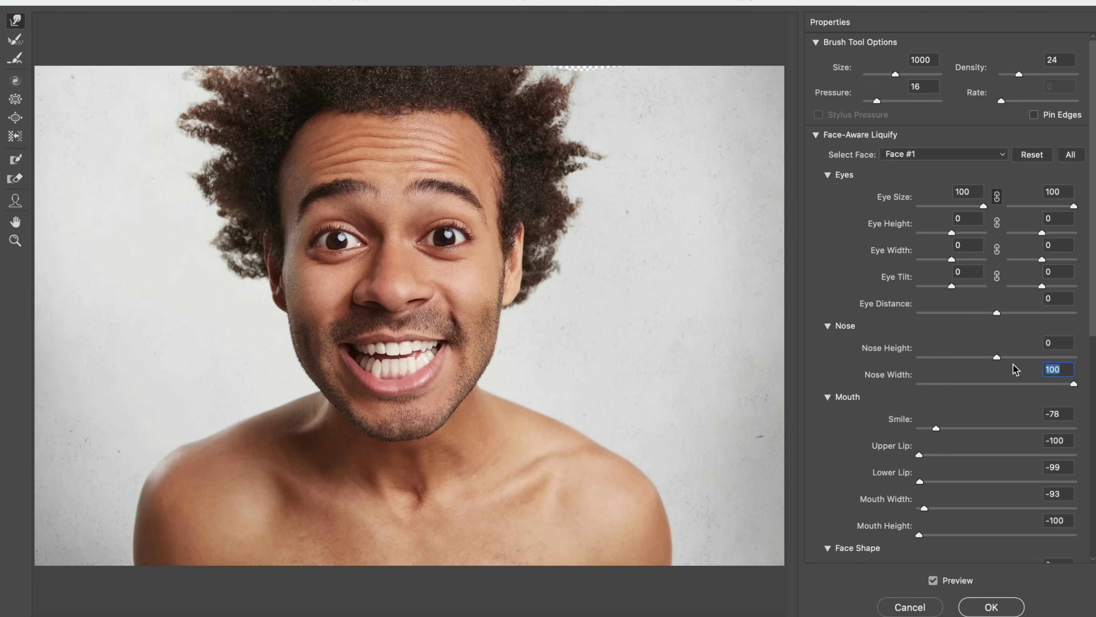
# - Set the Nose Height to 63 and compare the portrait with the Liquify preview off and on
pyautogui.moveTo(994, 358); pyautogui.dragTo(1046, 357)
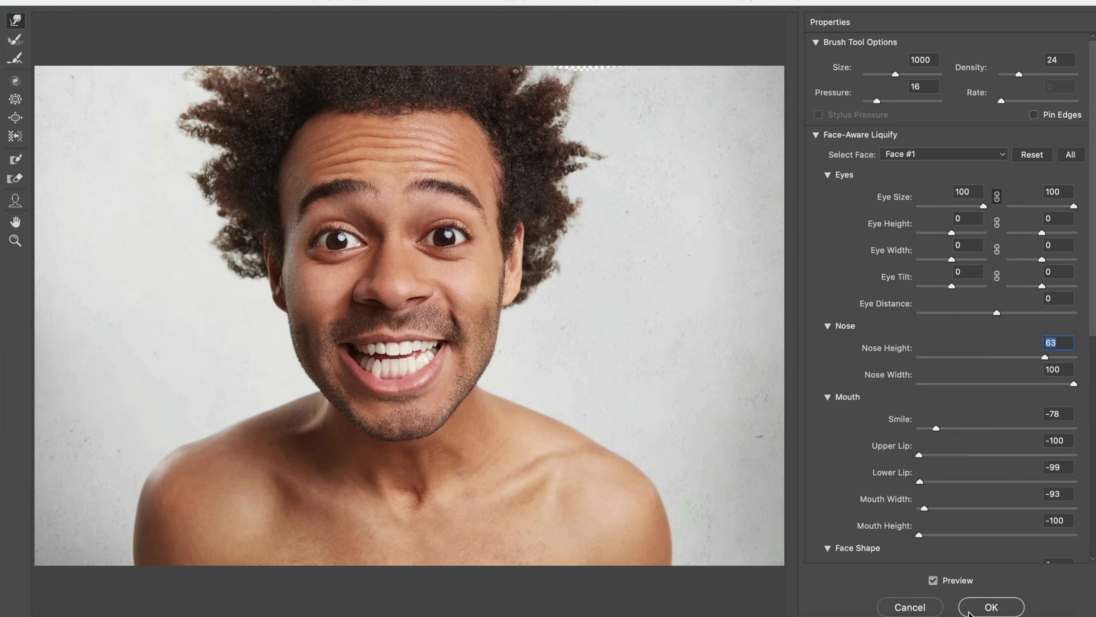
pyautogui.click(933, 580)
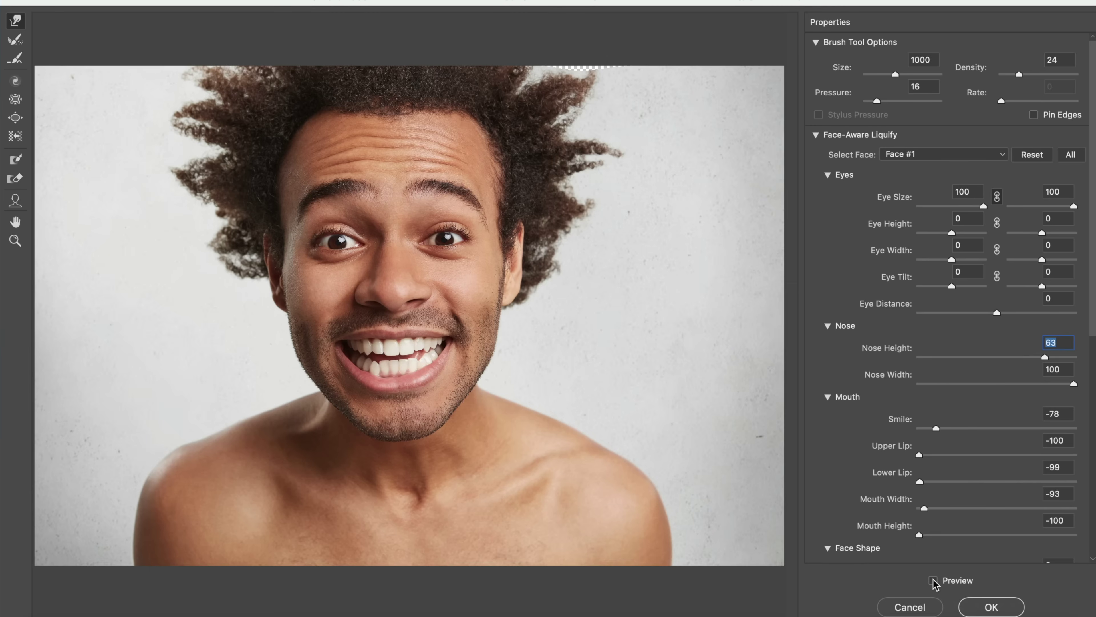
pyautogui.click(933, 580)
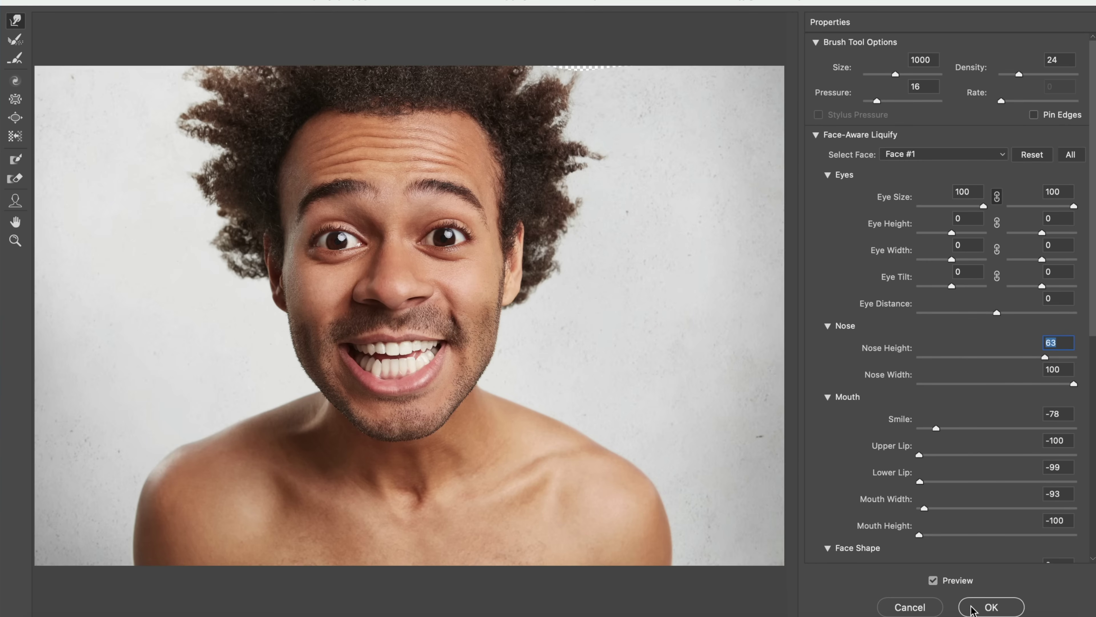
# - Cancel the Liquify edits and close the man's portrait without saving it
pyautogui.click(911, 607)
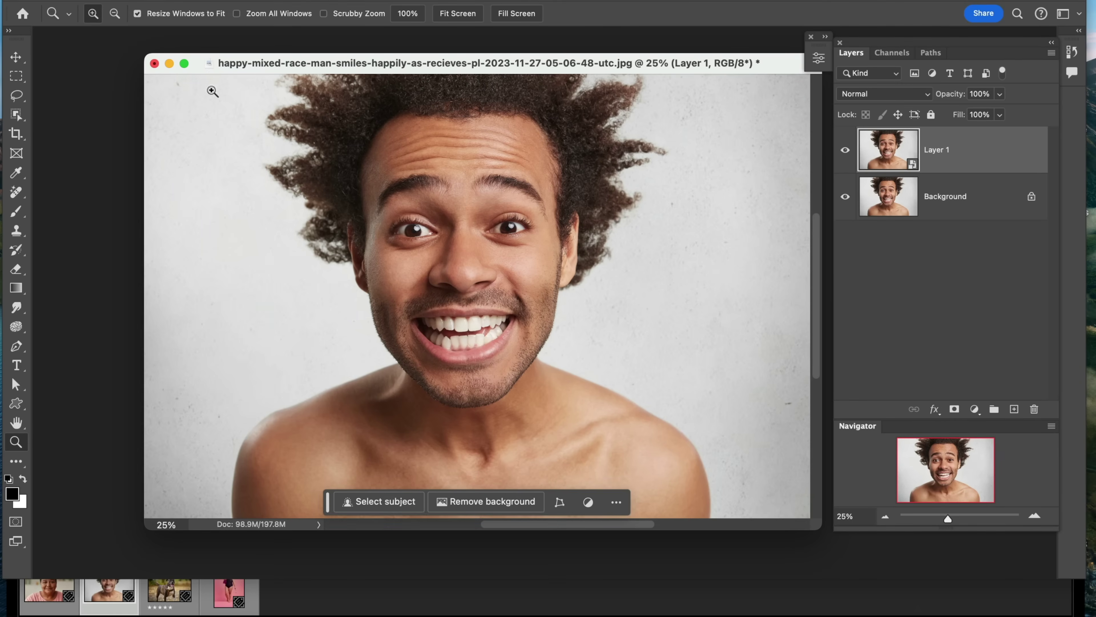
pyautogui.click(154, 63)
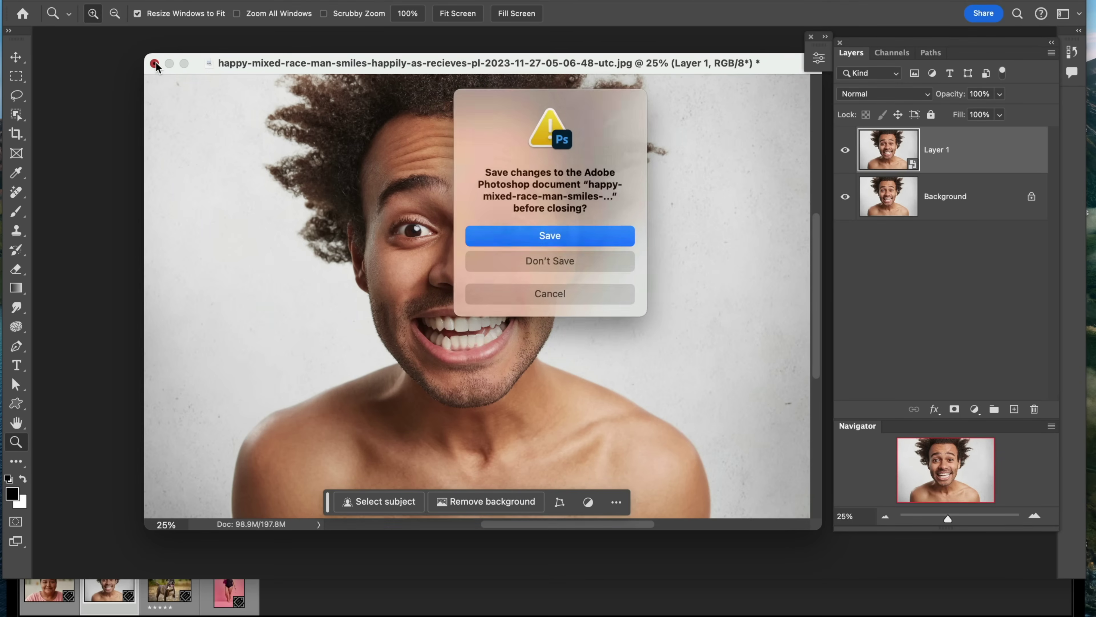
pyautogui.click(546, 261)
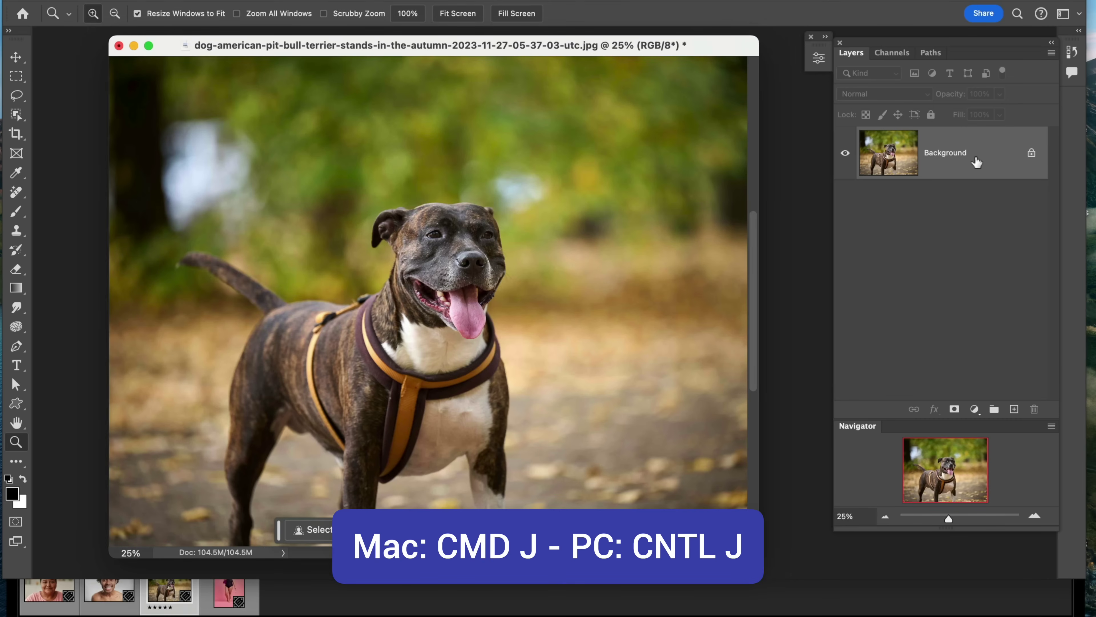
# - Duplicate the dog photo's Background layer, convert the copy for smart filters and open it in Liquify
pyautogui.press('super+j')
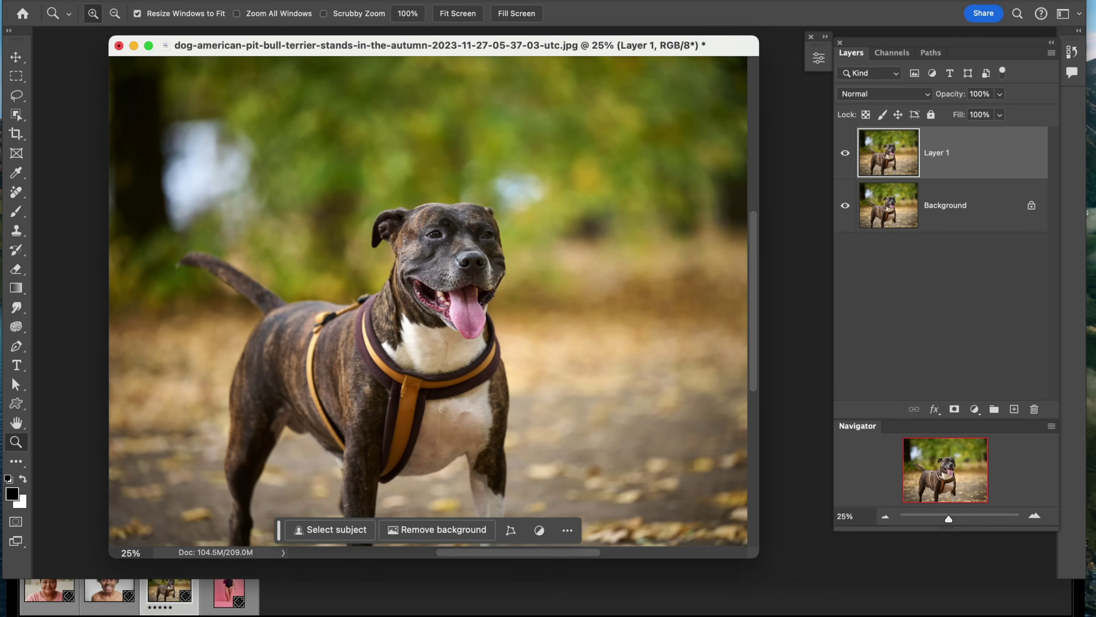
pyautogui.click(419, 1)
pyautogui.click(433, 14)
pyautogui.click(419, 1)
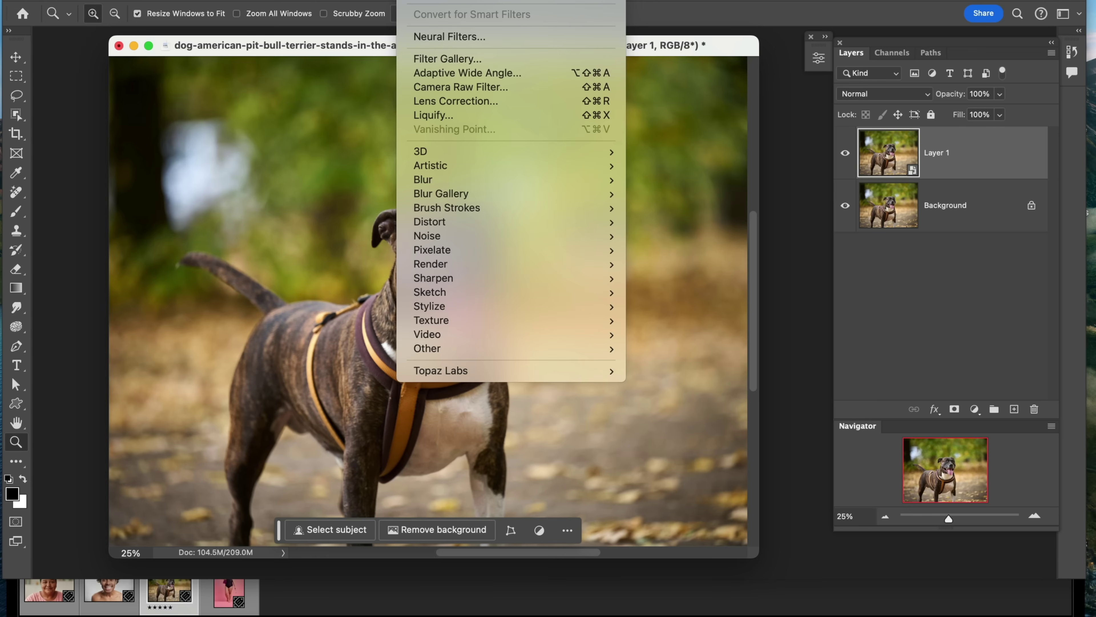
pyautogui.click(440, 116)
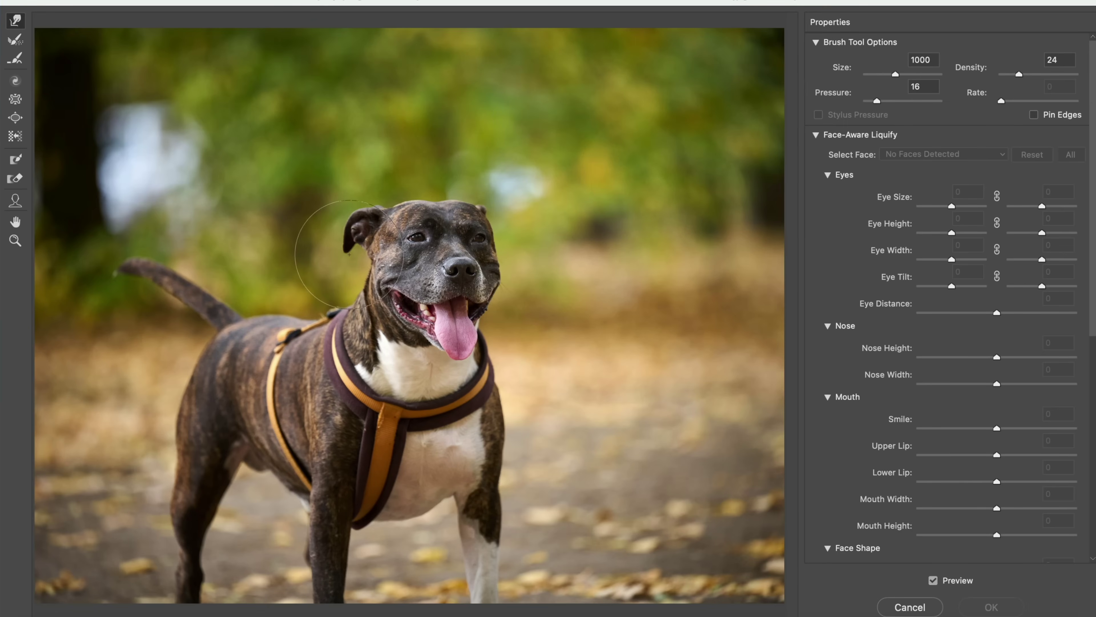
# - Collapse the Face-Aware settings and warp the dog's ear and back, raising the brush pressure to 48 and 75
pyautogui.click(817, 136)
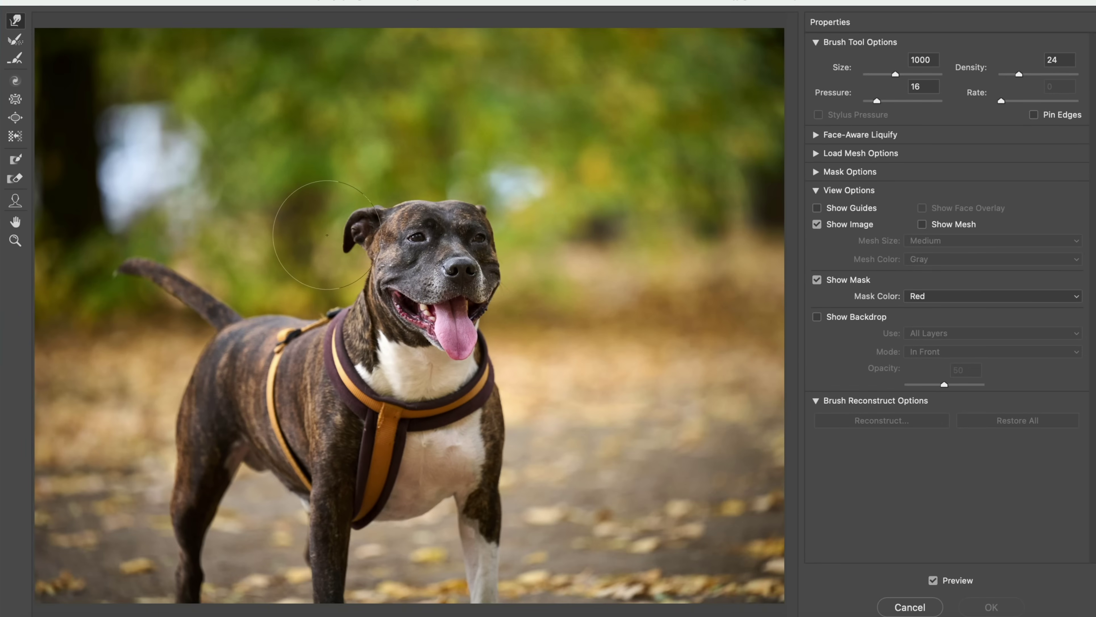
pyautogui.moveTo(327, 235); pyautogui.dragTo(333, 222)
pyautogui.moveTo(878, 103); pyautogui.dragTo(901, 103)
pyautogui.moveTo(348, 210); pyautogui.dragTo(335, 225)
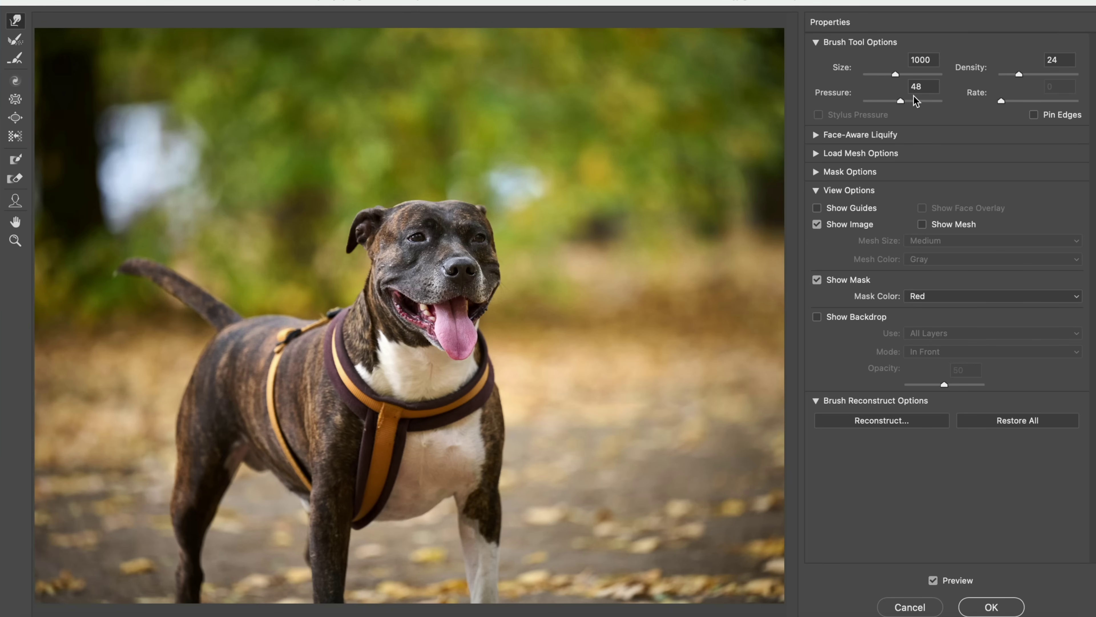
pyautogui.moveTo(899, 102); pyautogui.dragTo(920, 102)
pyautogui.moveTo(257, 318); pyautogui.dragTo(301, 320)
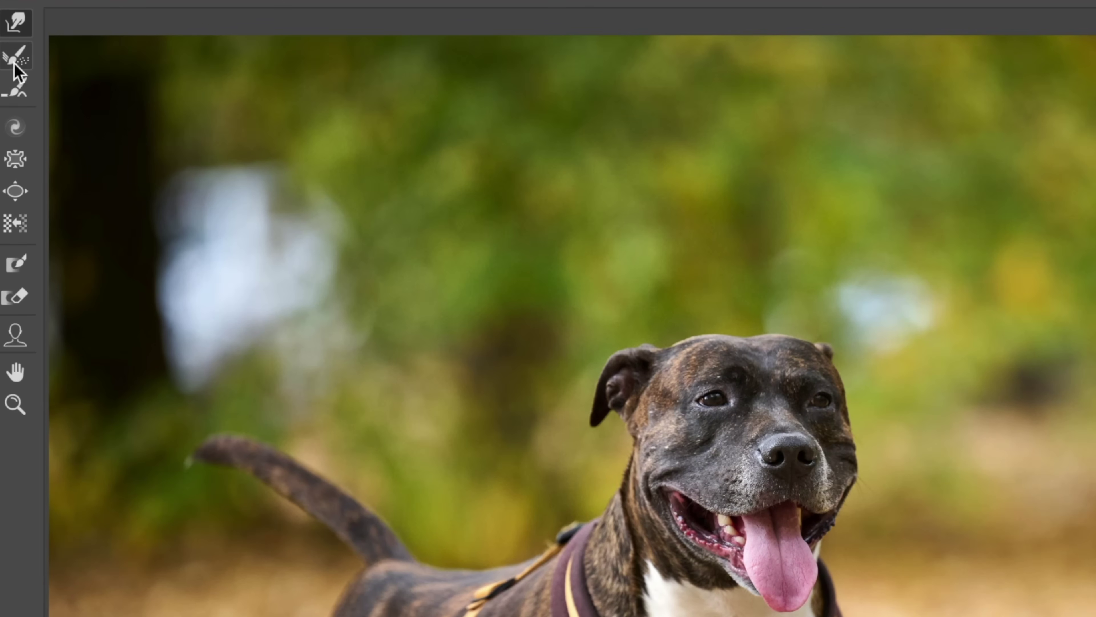
# - Restore the dog's warped back with the Reconstruct tool at a brush size of 500
pyautogui.click(14, 60)
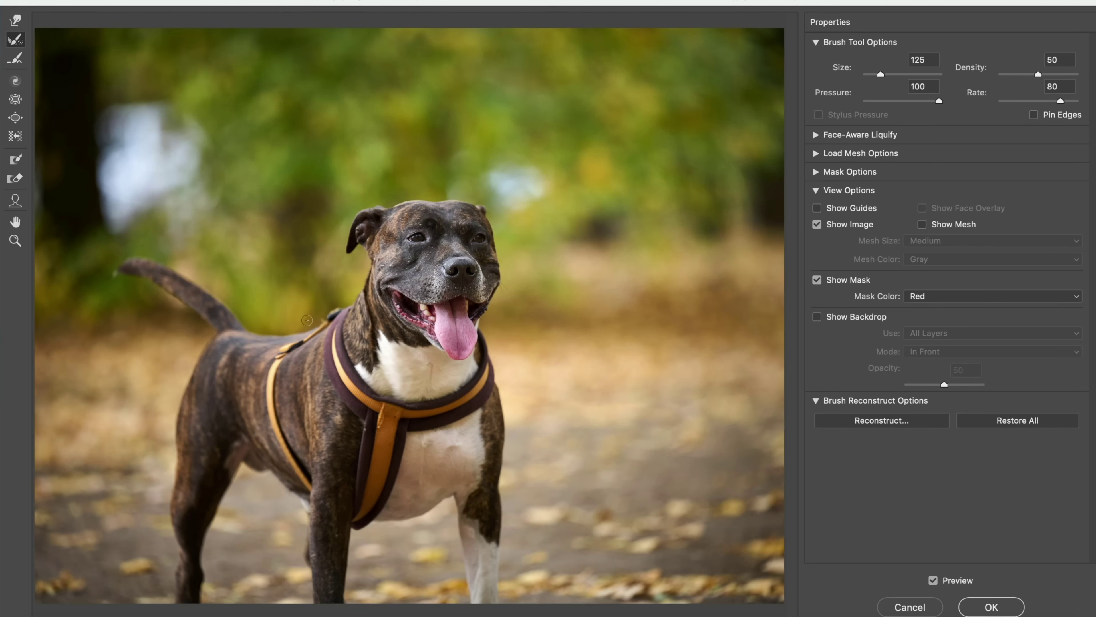
pyautogui.press(']')
pyautogui.press(']')
pyautogui.press(']')
pyautogui.press(']')
pyautogui.moveTo(270, 331)
pyautogui.mouseDown()
pyautogui.moveTo(223, 324)
pyautogui.moveTo(215, 339)
pyautogui.moveTo(318, 327)
pyautogui.moveTo(242, 335)
pyautogui.mouseUp()
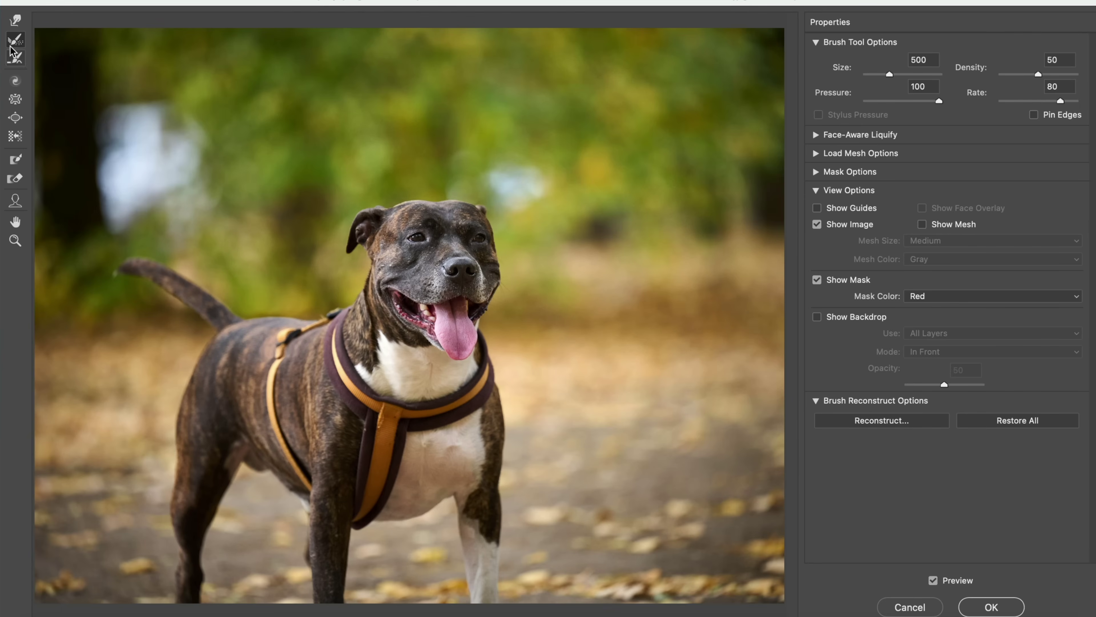
# - Push the dog's back downward with Forward Warp and paint the distortion away with the Reconstruct tool
pyautogui.click(16, 21)
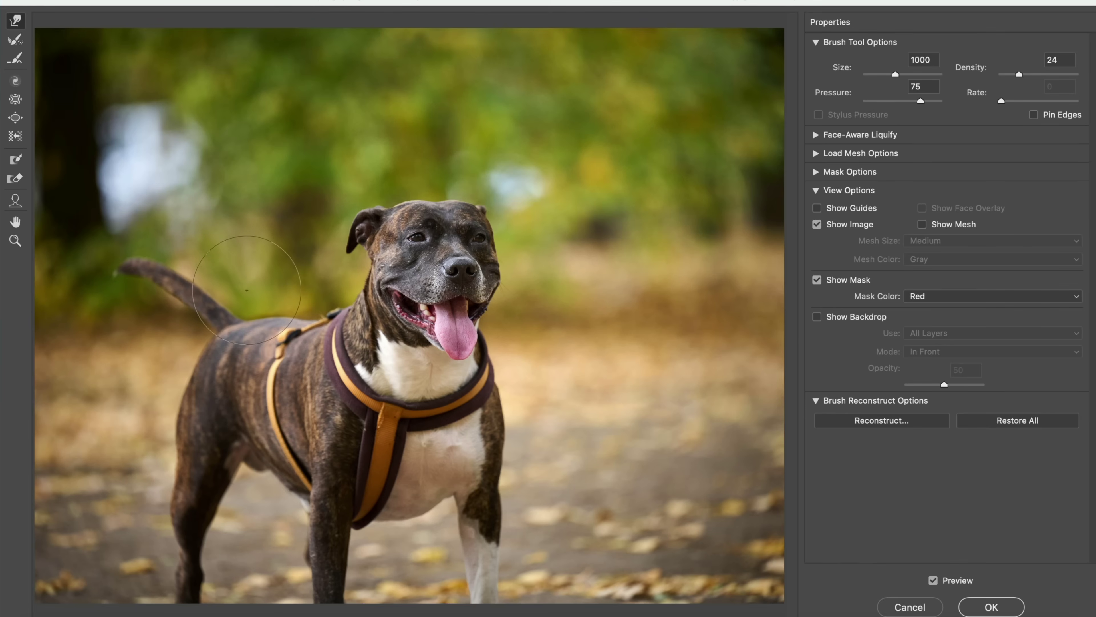
pyautogui.moveTo(258, 285); pyautogui.dragTo(271, 345)
pyautogui.click(9, 41)
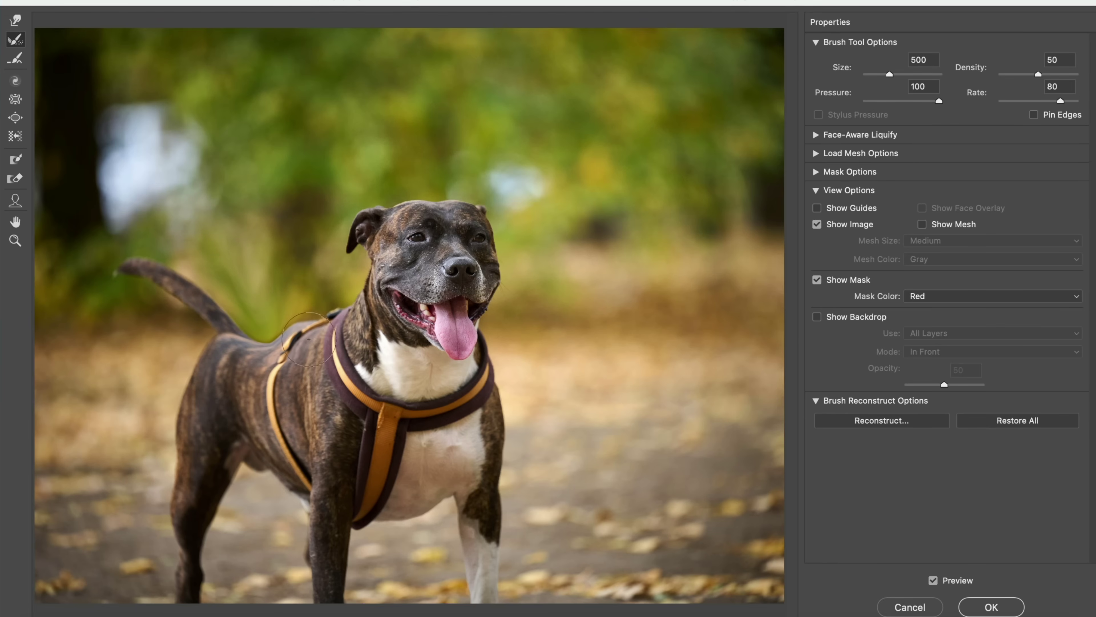
pyautogui.moveTo(288, 339); pyautogui.dragTo(208, 333)
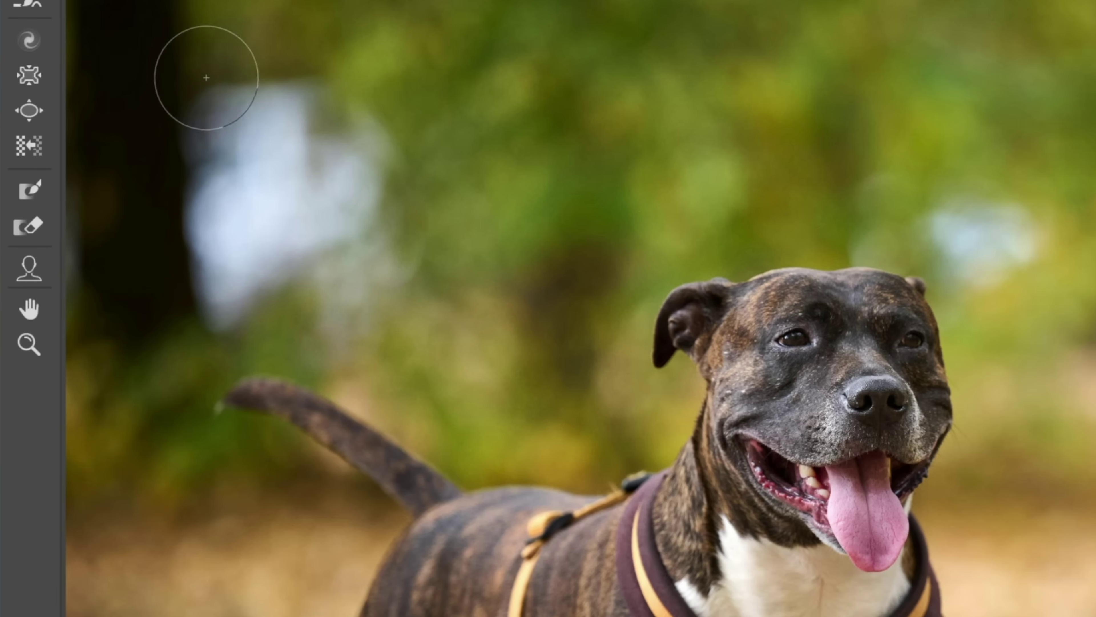
# - Shrink the dog's muzzle with the Pucker tool at a brush size of 1100
pyautogui.click(29, 110)
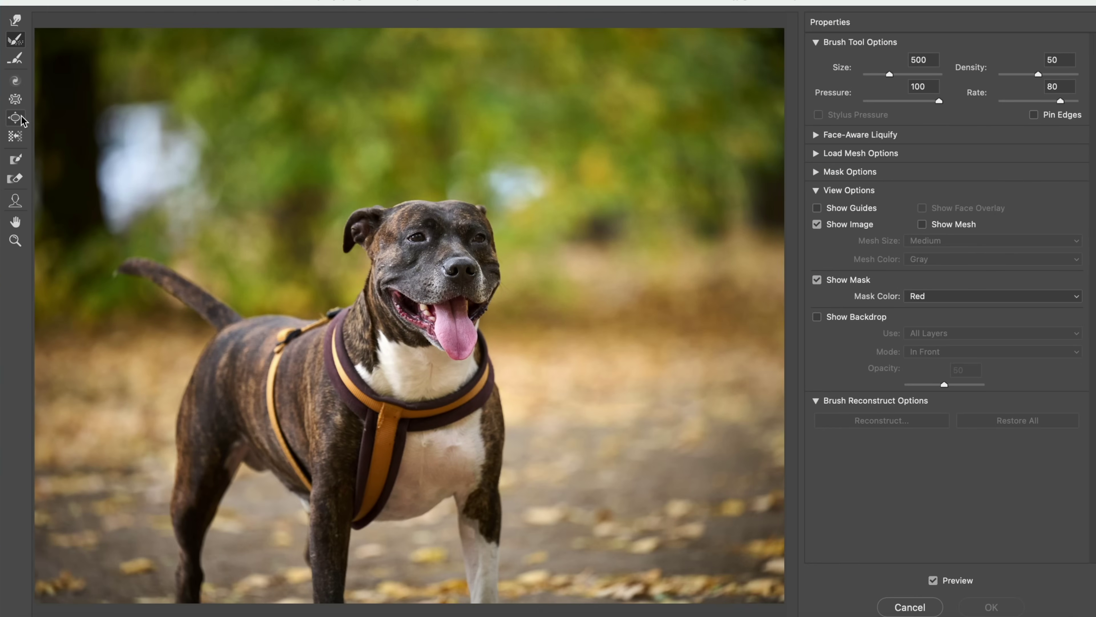
pyautogui.click(19, 101)
pyautogui.click(18, 101)
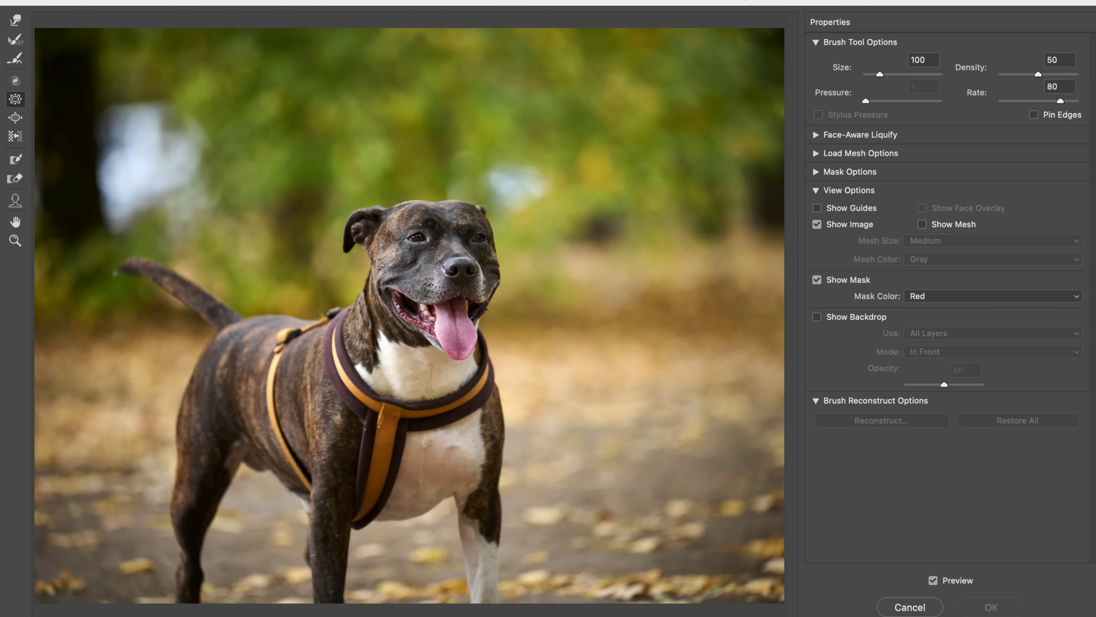
pyautogui.press(']')
pyautogui.press(']')
pyautogui.press(']')
pyautogui.press(']')
pyautogui.press(']')
pyautogui.press(']')
pyautogui.press(']')
pyautogui.press(']')
pyautogui.press(']')
pyautogui.press(']')
pyautogui.press(']')
pyautogui.press(']')
pyautogui.press(']')
pyautogui.moveTo(459, 296); pyautogui.dragTo(460, 296)
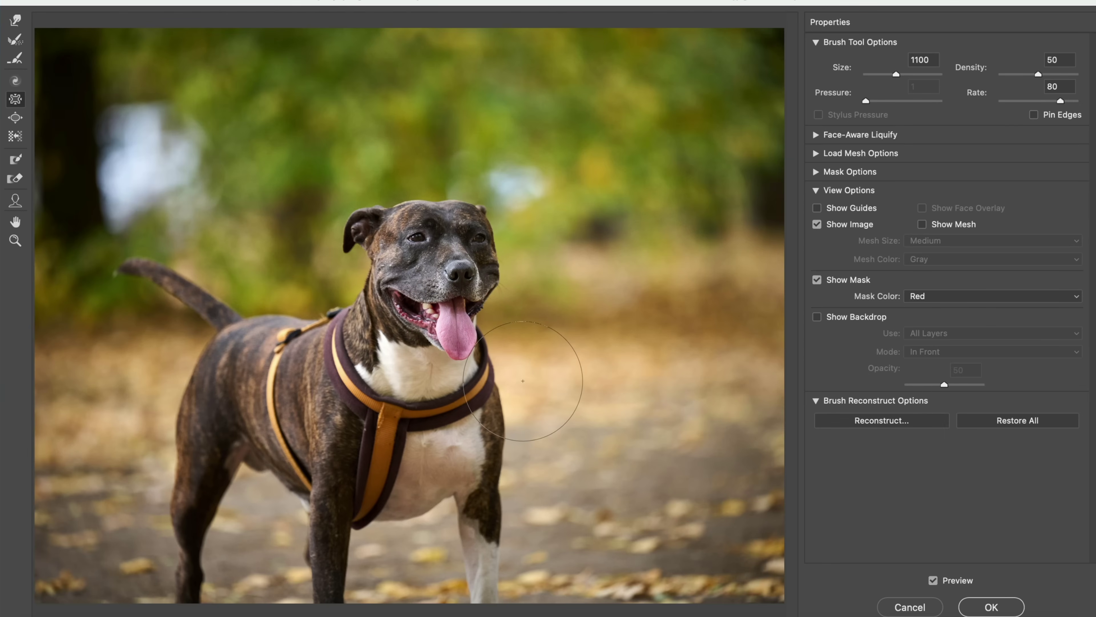
# - Enlarge the dog's back and chest with the Bloat tool at a brush size of 900
pyautogui.click(12, 123)
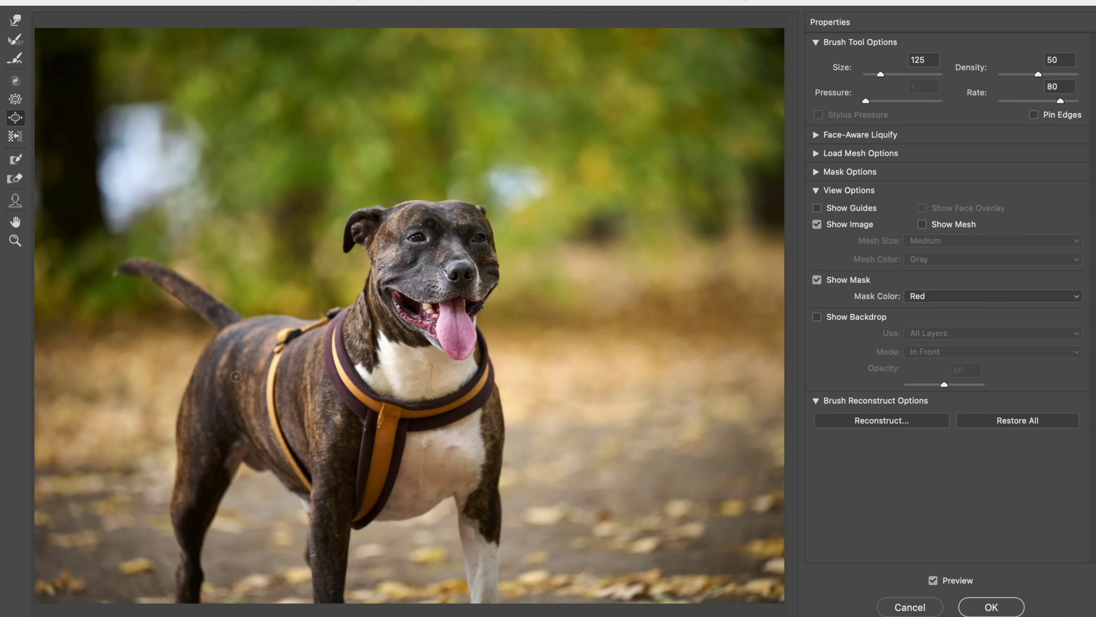
pyautogui.press(']')
pyautogui.press(']')
pyautogui.press(']')
pyautogui.press(']')
pyautogui.press(']')
pyautogui.press(']')
pyautogui.press(']')
pyautogui.press(']')
pyautogui.press(']')
pyautogui.press(']')
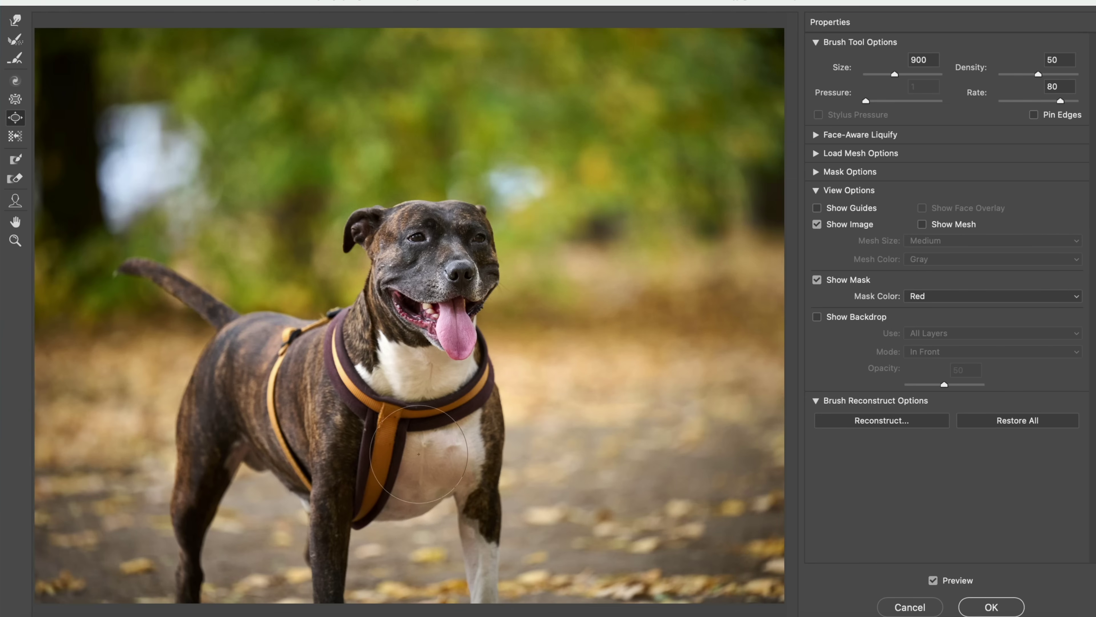
pyautogui.moveTo(490, 440); pyautogui.dragTo(491, 440)
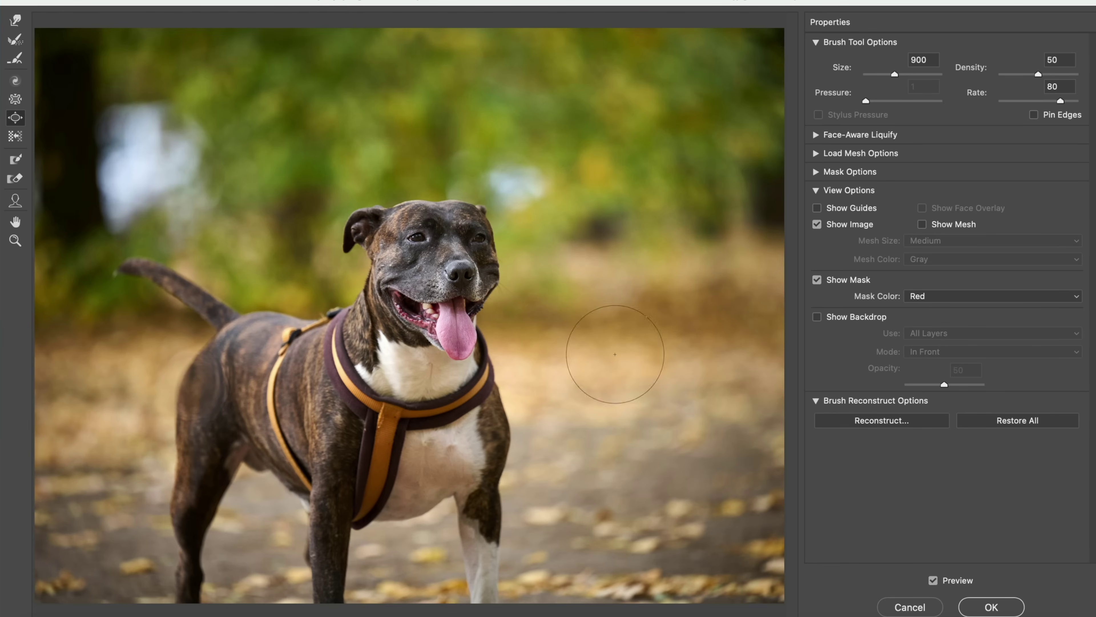
# - Compare the dog's reshaped body with the original by switching the Liquify preview off and on
pyautogui.click(933, 580)
pyautogui.click(933, 580)
pyautogui.click(933, 580)
pyautogui.click(933, 580)
pyautogui.click(934, 580)
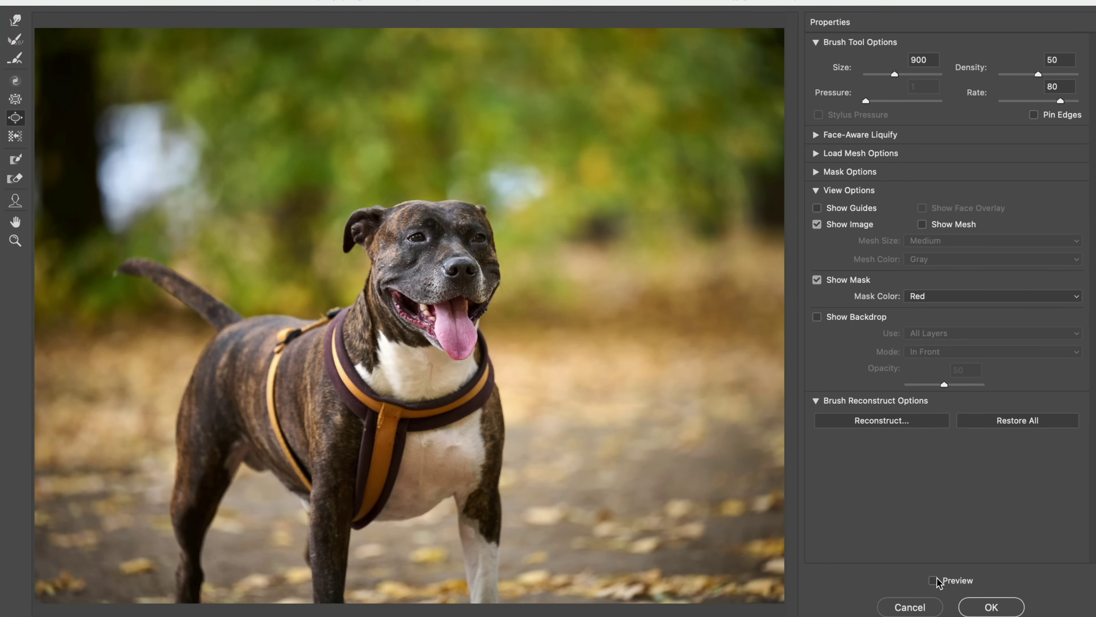
pyautogui.click(933, 580)
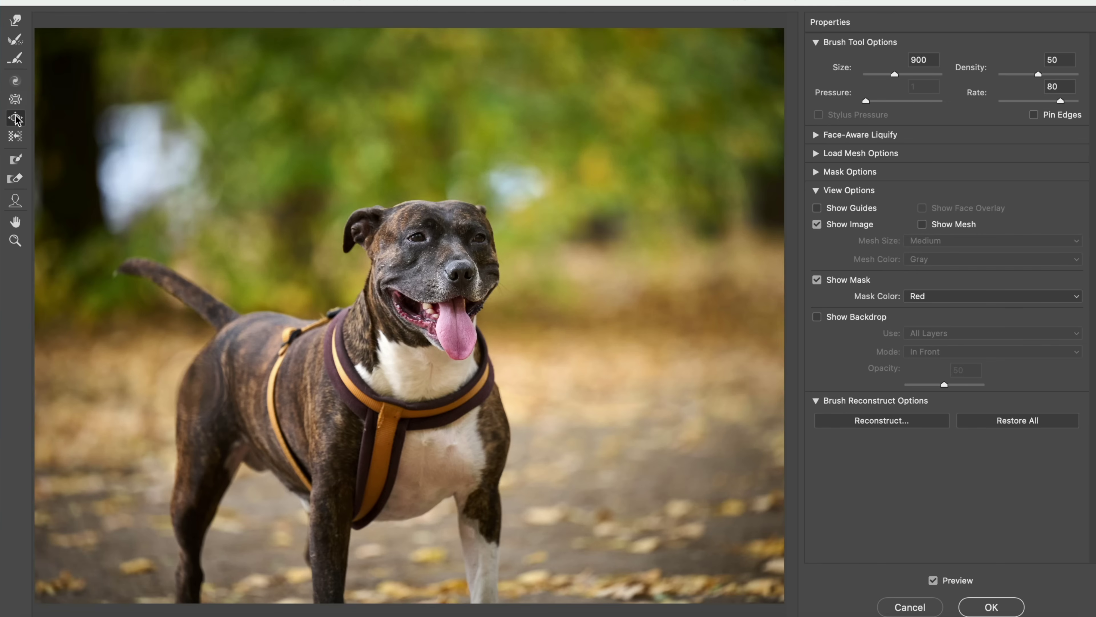
# - Enlarge the dog's head with the Bloat tool at a brush size of 2300 and compare it with the original
pyautogui.press(']')
pyautogui.press(']')
pyautogui.press(']')
pyautogui.press(']')
pyautogui.press(']')
pyautogui.press(']')
pyautogui.press(']')
pyautogui.press(']')
pyautogui.press(']')
pyautogui.press(']')
pyautogui.press(']')
pyautogui.press(']')
pyautogui.press(']')
pyautogui.press(']')
pyautogui.click(432, 264)
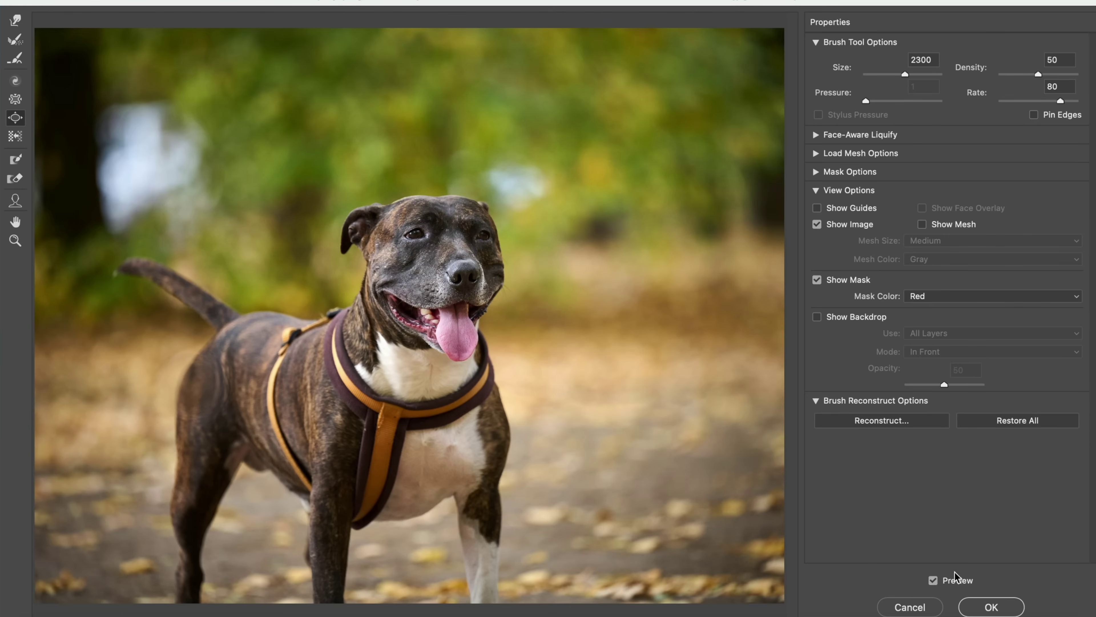
pyautogui.click(936, 582)
pyautogui.click(937, 582)
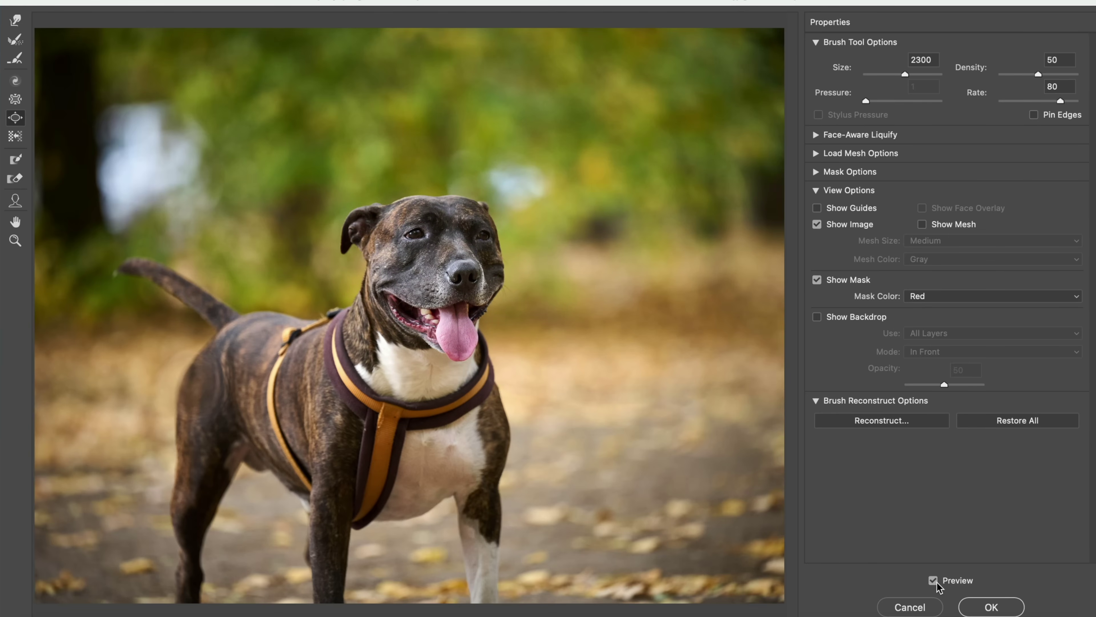
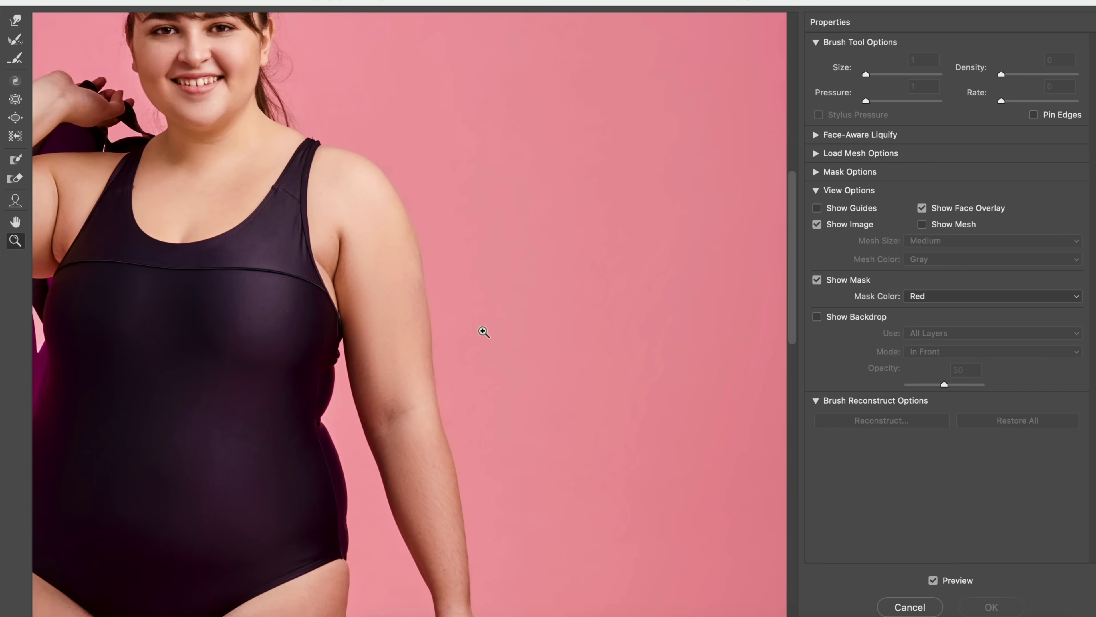
# - Activate the Forward Warp tool with a brush pressure of 15 for the woman's arm and upper body
pyautogui.click(372, 286)
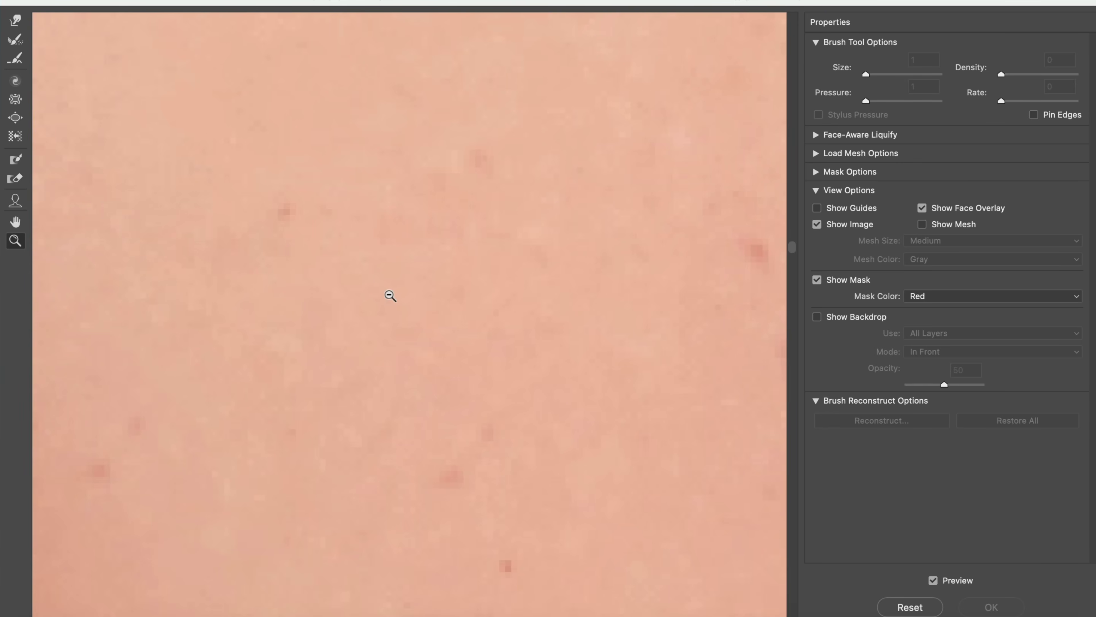
pyautogui.keyDown('alt'); pyautogui.click(391, 296); pyautogui.keyUp('alt')
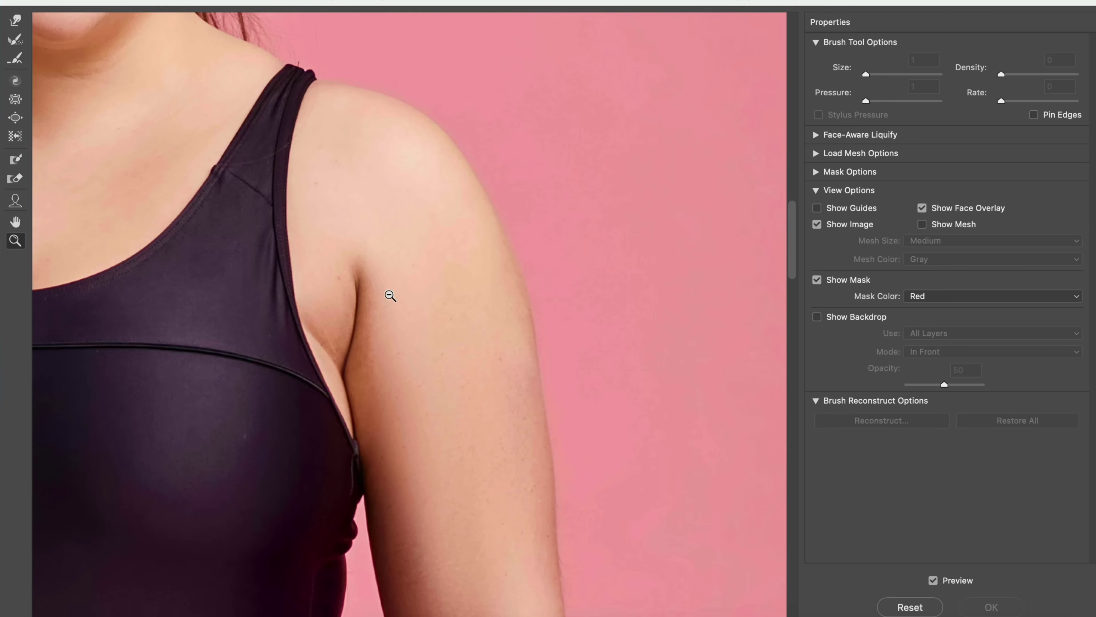
pyautogui.keyDown('alt'); pyautogui.click(391, 295); pyautogui.keyUp('alt')
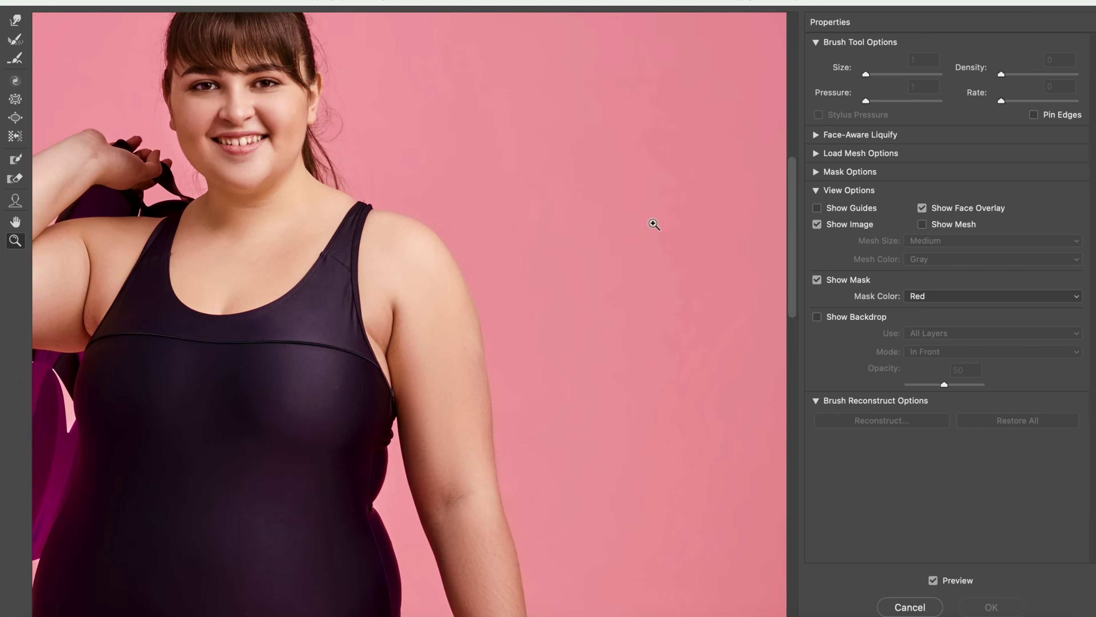
pyautogui.click(17, 22)
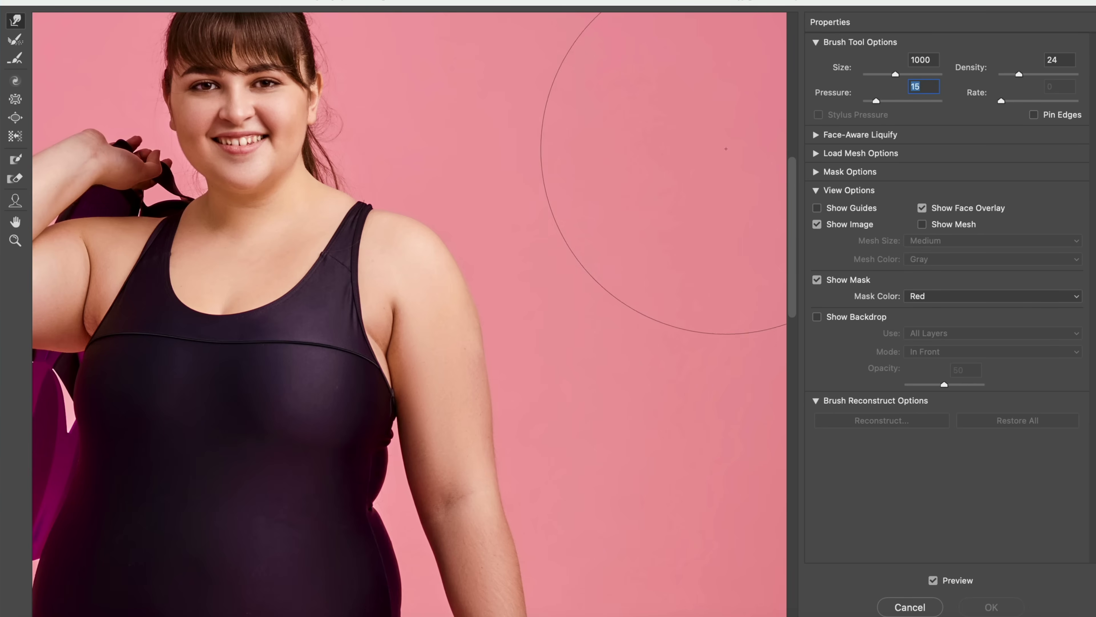
# - Try to push the woman's upper arm inward with a brush size of 1200, and undo the warp
pyautogui.press('[')
pyautogui.press('[')
pyautogui.press('[')
pyautogui.press('[')
pyautogui.press('[')
pyautogui.press('[')
pyautogui.press(']')
pyautogui.press(']')
pyautogui.press(']')
pyautogui.press(']')
pyautogui.press(']')
pyautogui.press(']')
pyautogui.press(']')
pyautogui.press(']')
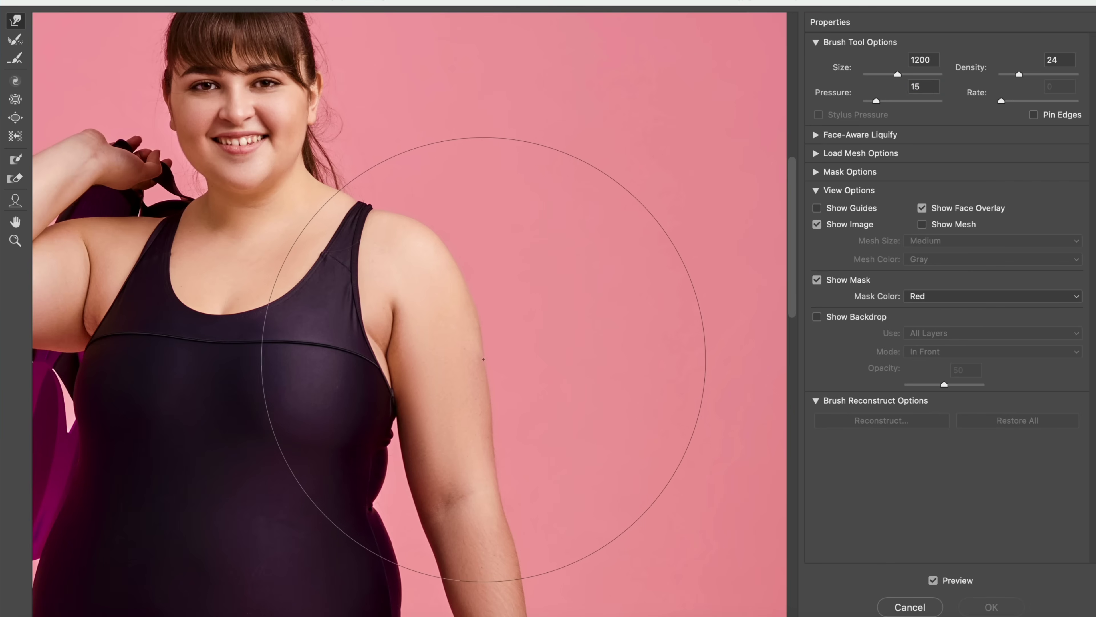
pyautogui.moveTo(470, 365); pyautogui.dragTo(391, 373)
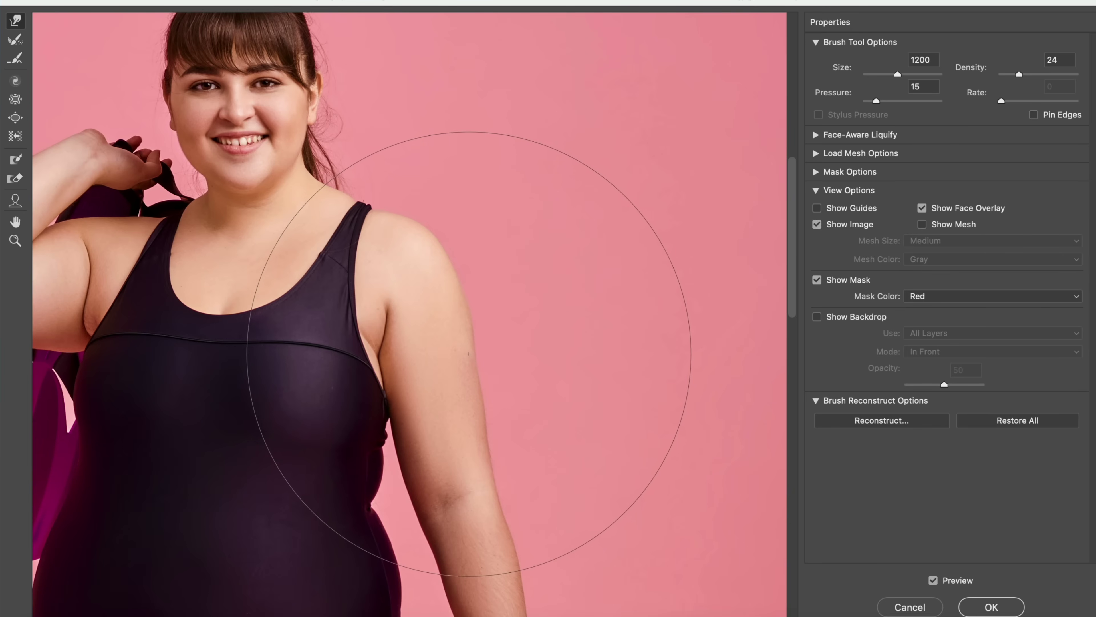
pyautogui.press('super+alt+z')
# - Set the Forward Warp brush size to 125
pyautogui.press('[')
pyautogui.press('[')
pyautogui.press('[')
pyautogui.press('[')
pyautogui.press('[')
pyautogui.press('[')
pyautogui.press('[')
pyautogui.press('[')
pyautogui.press('[')
pyautogui.press('[')
pyautogui.press('[')
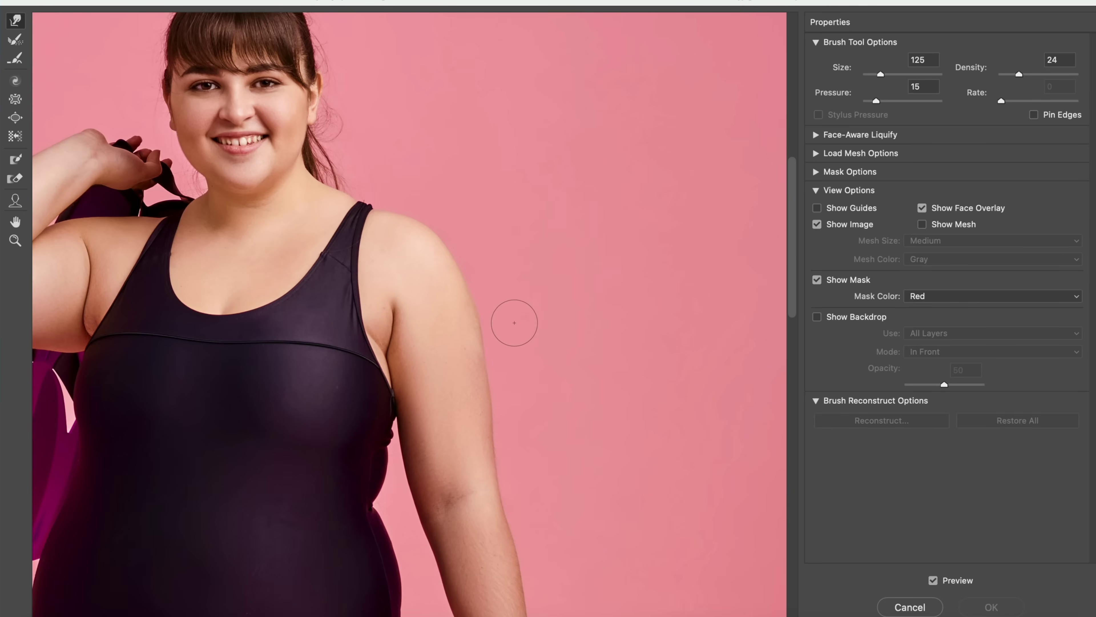
# - Set the Forward Warp brush to size 250 and pressure 23, make a test warp on the woman's upper arm, and undo it
pyautogui.press(']')
pyautogui.press(']')
pyautogui.press(']')
pyautogui.press(']')
pyautogui.press(']')
pyautogui.press(']')
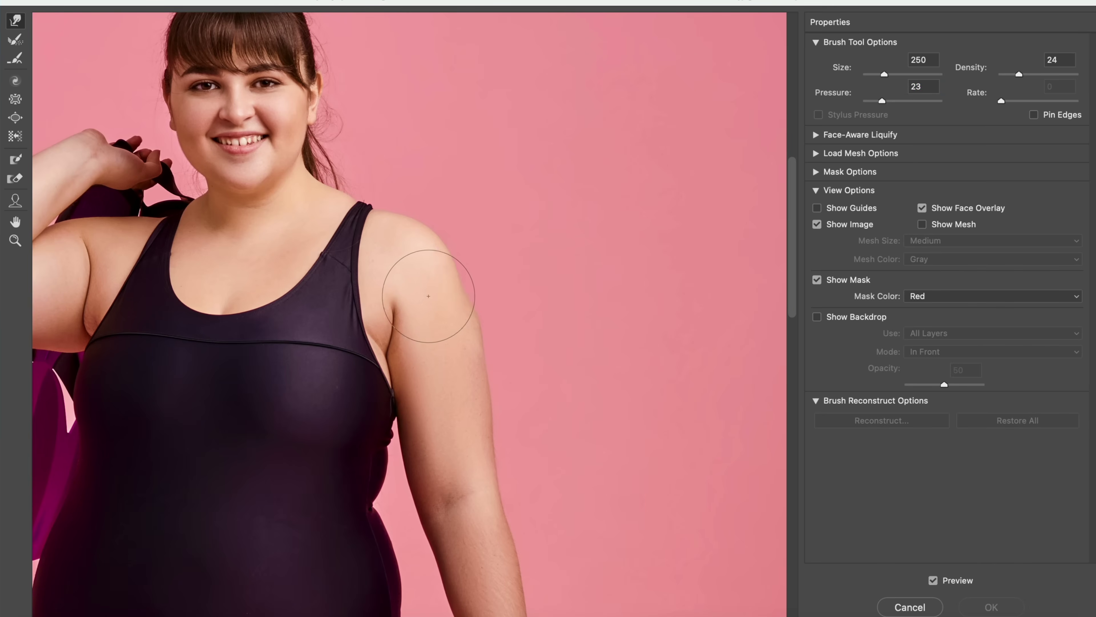
pyautogui.moveTo(421, 298)
pyautogui.mouseDown()
pyautogui.moveTo(492, 428)
pyautogui.moveTo(529, 391)
pyautogui.moveTo(464, 275)
pyautogui.mouseUp()
pyautogui.press('alt+super+z')
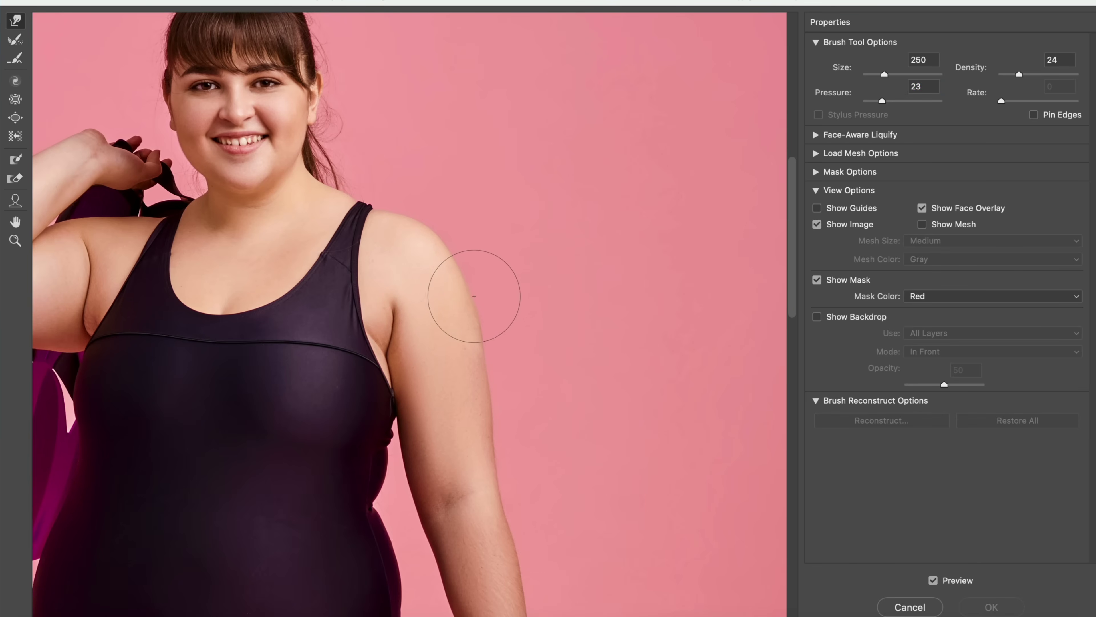
# - Push the outer edge of the woman's lowered arm inward down to the elbow with Forward Warp, raising the brush pressure to 42
pyautogui.moveTo(469, 298)
pyautogui.mouseDown()
pyautogui.moveTo(485, 320)
pyautogui.moveTo(475, 335)
pyautogui.mouseUp()
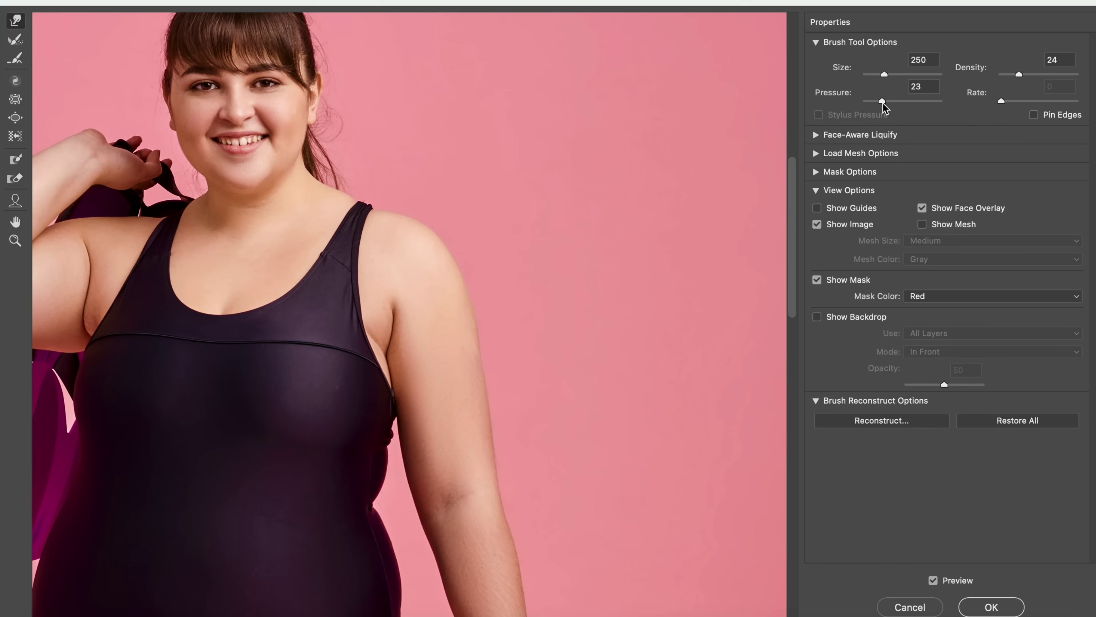
pyautogui.click(491, 345)
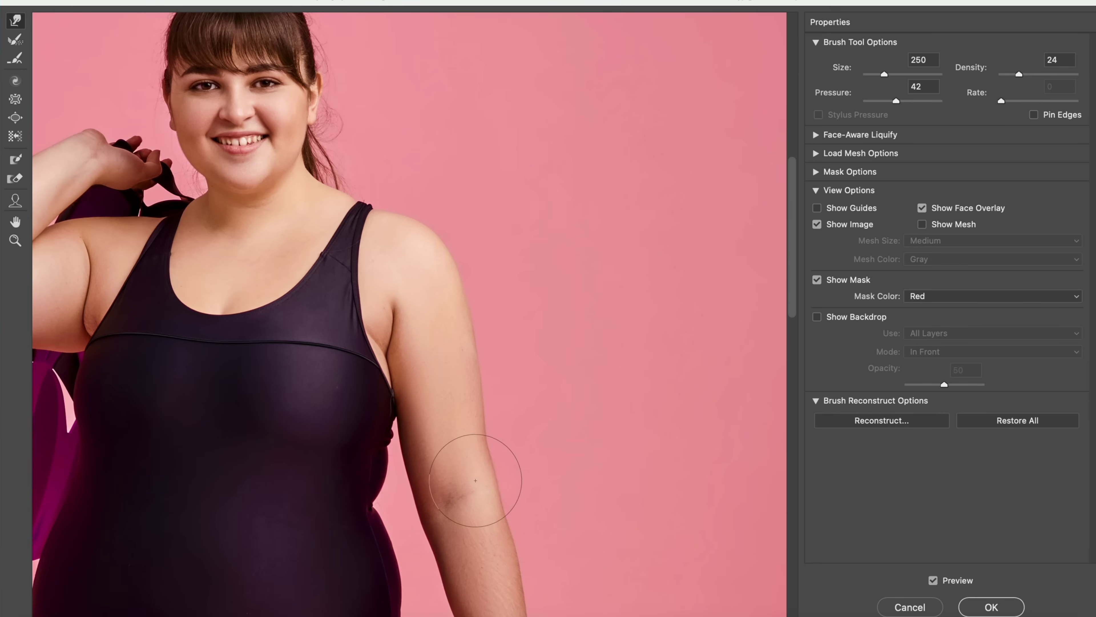
pyautogui.moveTo(472, 443); pyautogui.dragTo(577, 311)
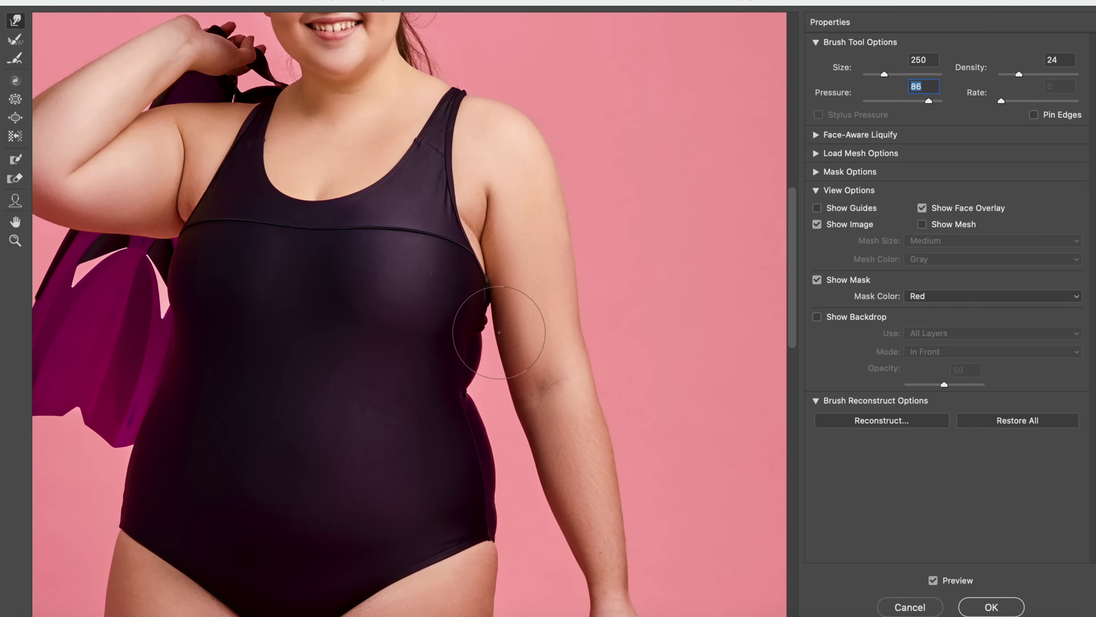
# - Try to warp the inner edge of the arm beside the swimsuit at a brush pressure of 86, and undo the warp
pyautogui.moveTo(496, 333)
pyautogui.mouseDown()
pyautogui.moveTo(511, 320)
pyautogui.moveTo(526, 331)
pyautogui.moveTo(488, 307)
pyautogui.mouseUp()
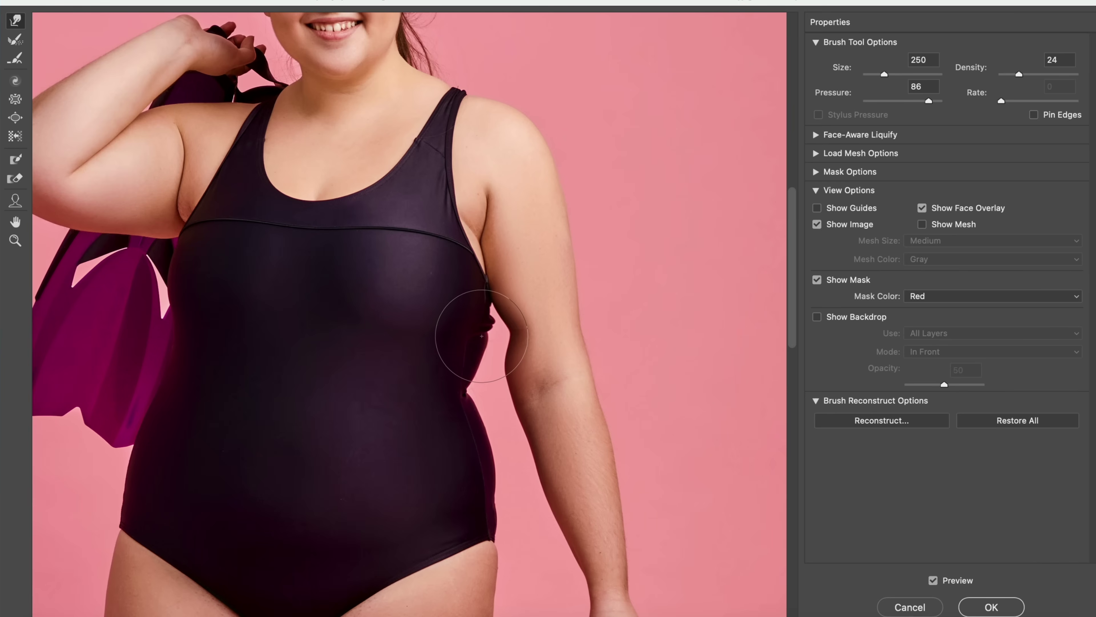
pyautogui.press('alt')
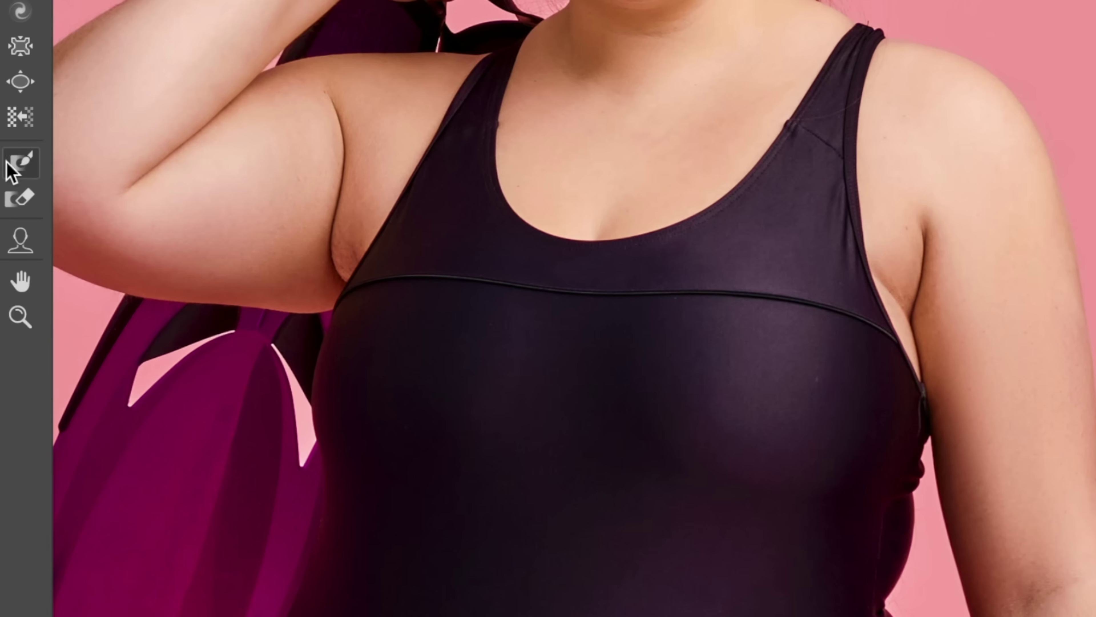
# - Freeze the swimsuit's edge beside the lowered arm from bust to hip with the Freeze Mask tool at size 100
pyautogui.click(13, 168)
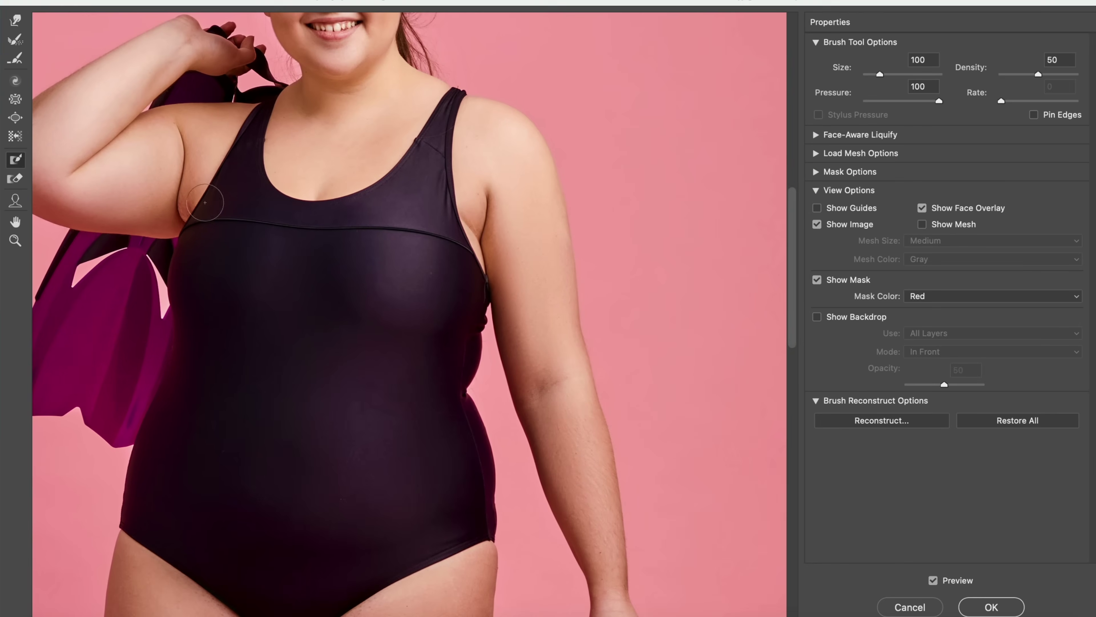
pyautogui.moveTo(464, 350); pyautogui.dragTo(466, 339)
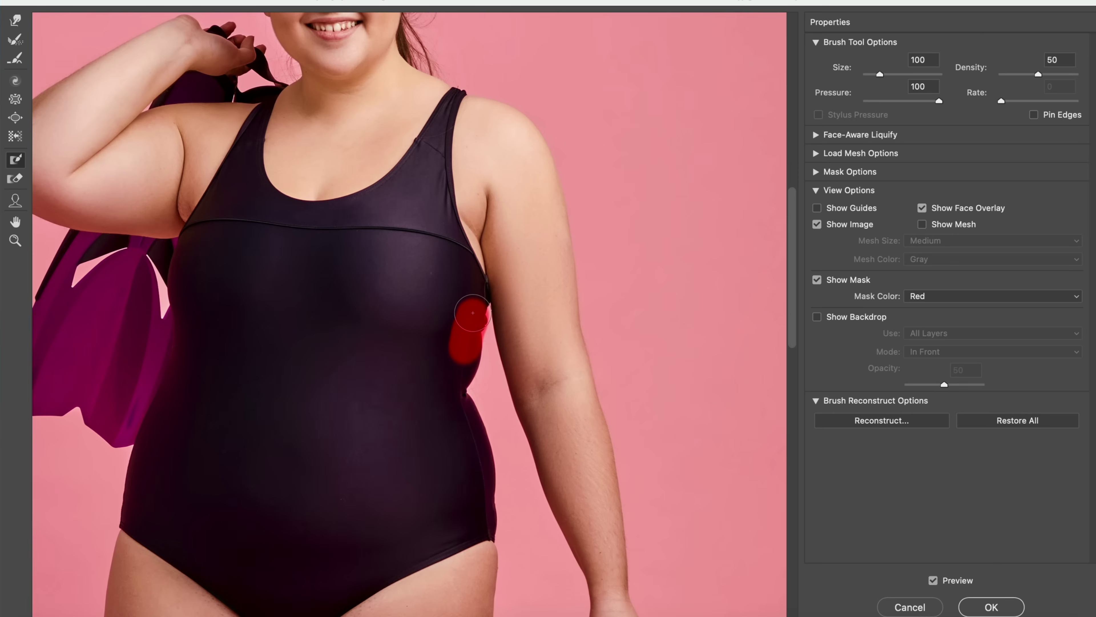
pyautogui.moveTo(474, 287); pyautogui.dragTo(448, 242)
pyautogui.moveTo(477, 345)
pyautogui.mouseDown()
pyautogui.moveTo(458, 387)
pyautogui.moveTo(484, 461)
pyautogui.moveTo(478, 535)
pyautogui.mouseUp()
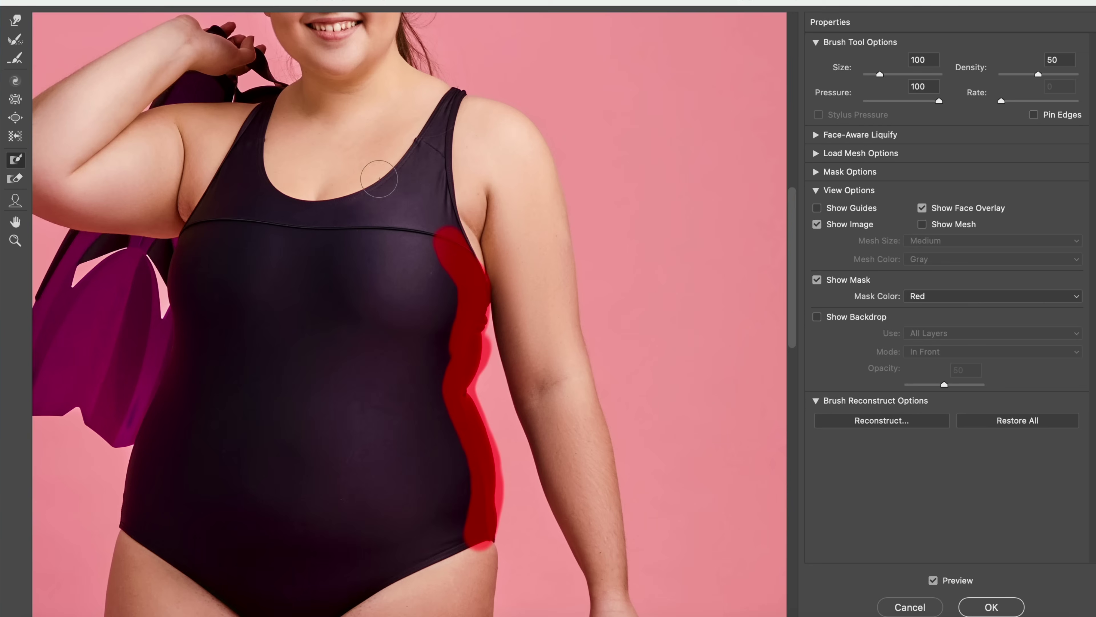
# - Slim the lowered arm's inner and outer edges with Forward Warp at size 250 and pressure 86, thawing mask that spills past the swimsuit
pyautogui.click(14, 21)
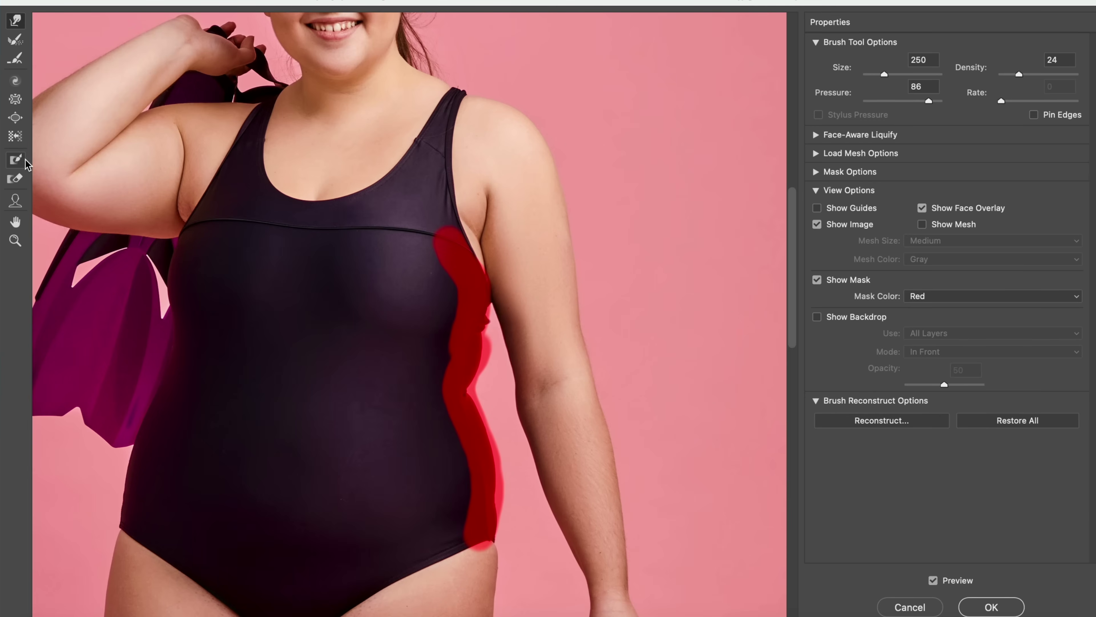
pyautogui.click(17, 178)
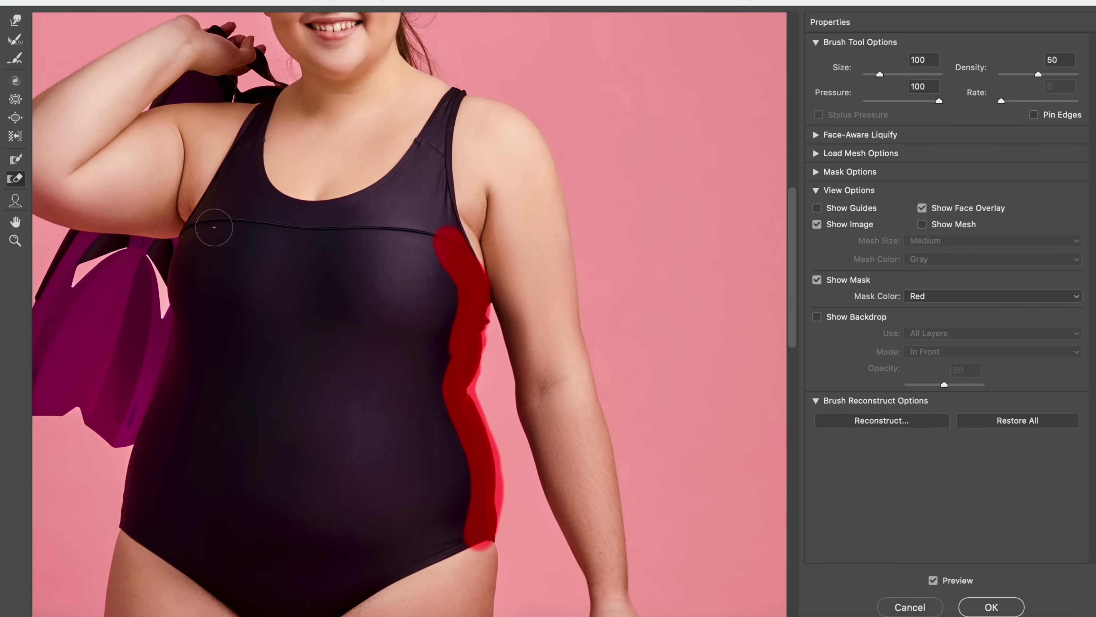
pyautogui.click(13, 26)
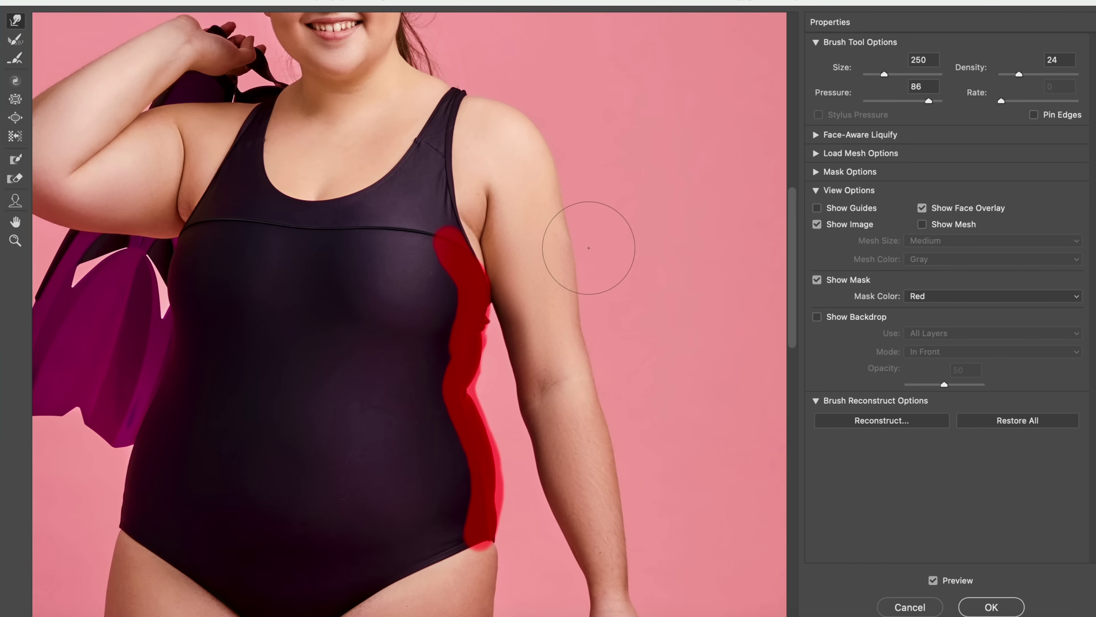
pyautogui.moveTo(587, 249)
pyautogui.mouseDown()
pyautogui.moveTo(570, 246)
pyautogui.moveTo(561, 213)
pyautogui.mouseUp()
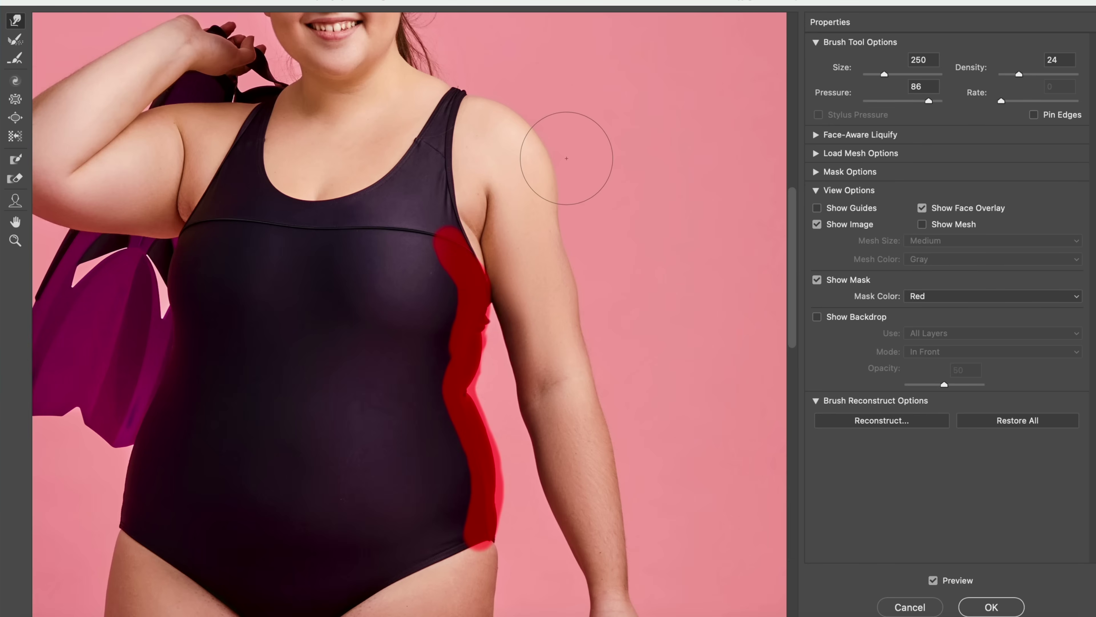
# - Compare the reshaped arm with the original by switching the Liquify preview off and on
pyautogui.click(932, 580)
pyautogui.click(933, 581)
pyautogui.click(932, 580)
pyautogui.click(933, 580)
# - Reshape the outer edge of the thigh below the frozen hip with Forward Warp at size 250 and pressure 86
pyautogui.scroll(-10, 614, 406)
pyautogui.scroll(15, 614, 410)
pyautogui.scroll(-5, 615, 414)
pyautogui.scroll(-10, 614, 413)
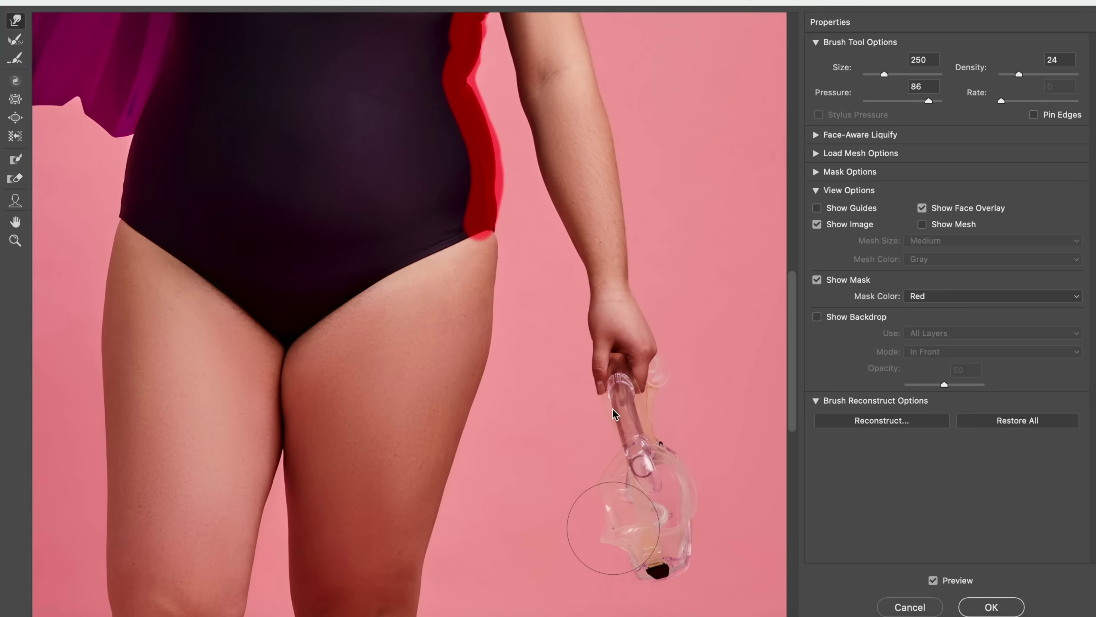
pyautogui.scroll(5, 614, 413)
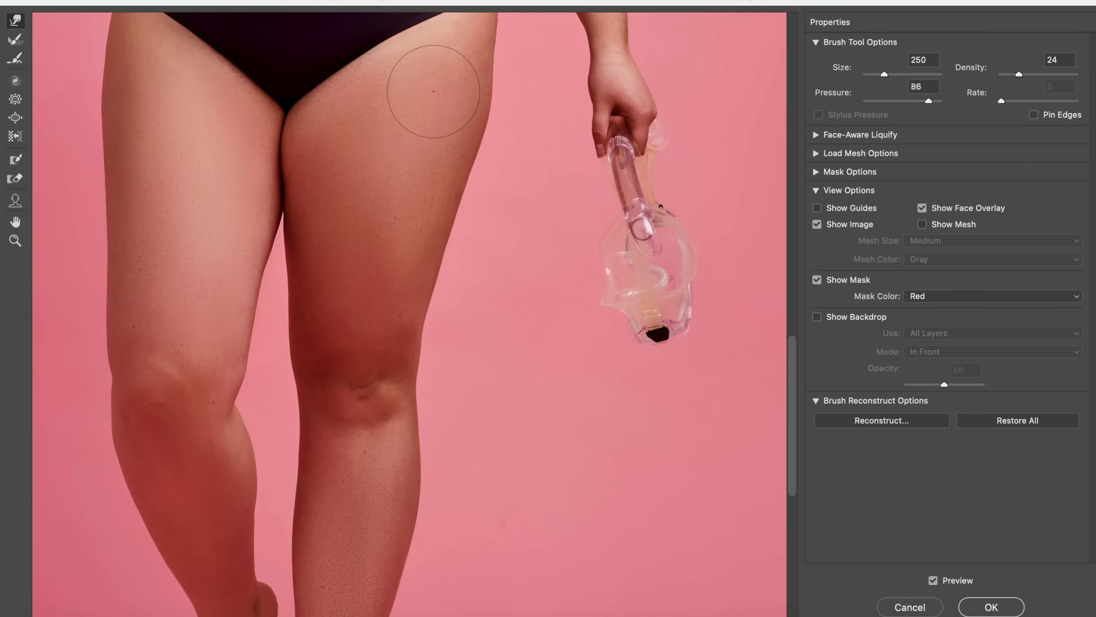
pyautogui.scroll(8, 520, 104)
pyautogui.scroll(-8, 516, 133)
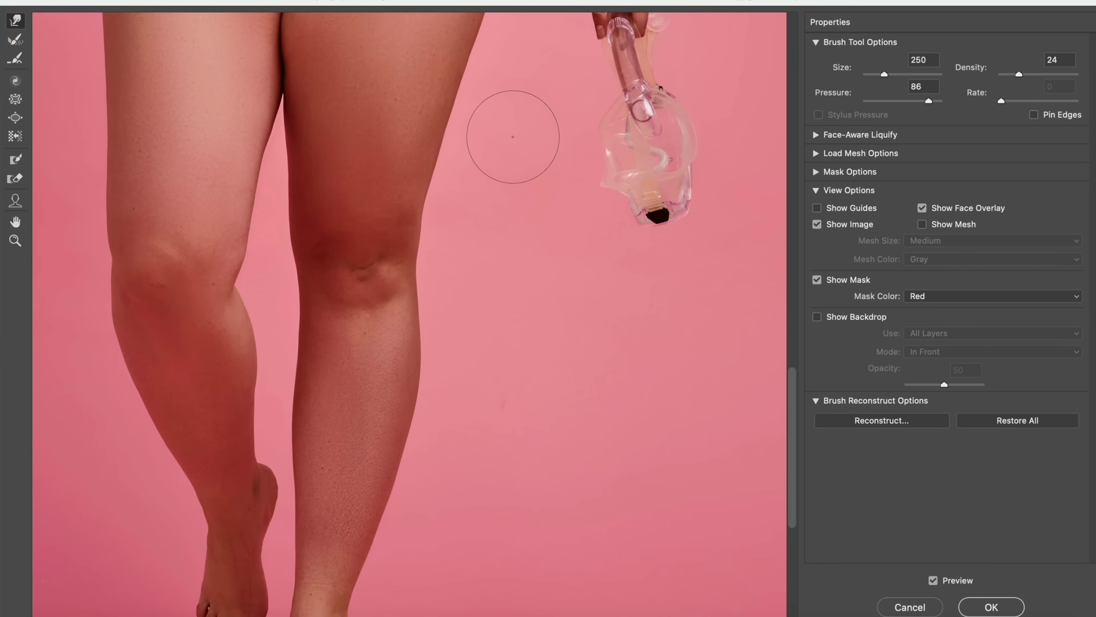
pyautogui.scroll(5, 501, 260)
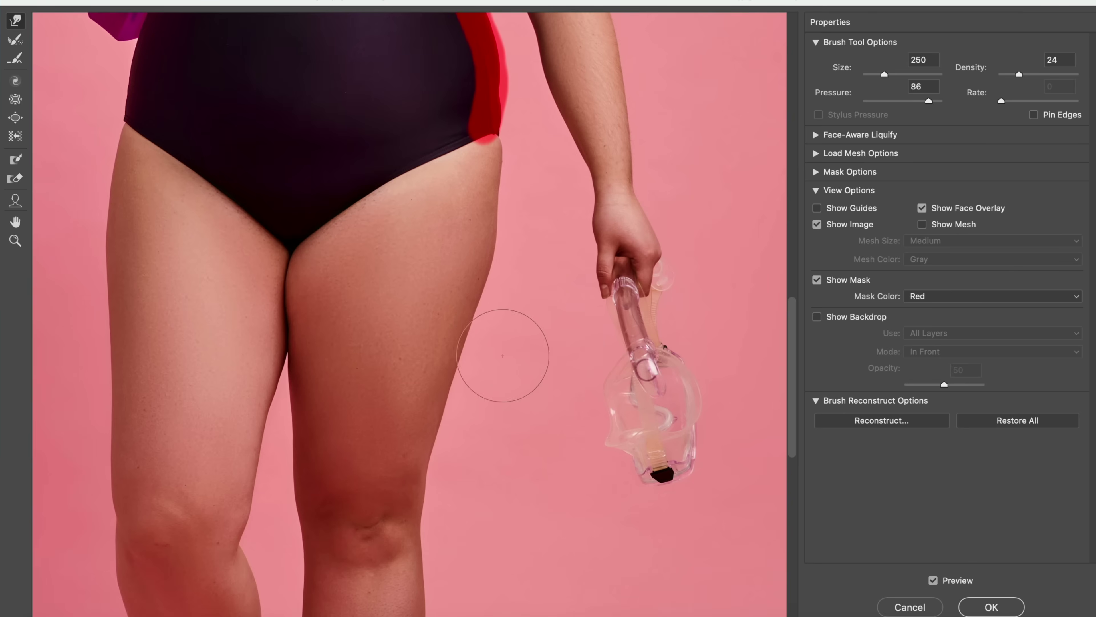
pyautogui.moveTo(495, 251); pyautogui.dragTo(502, 144)
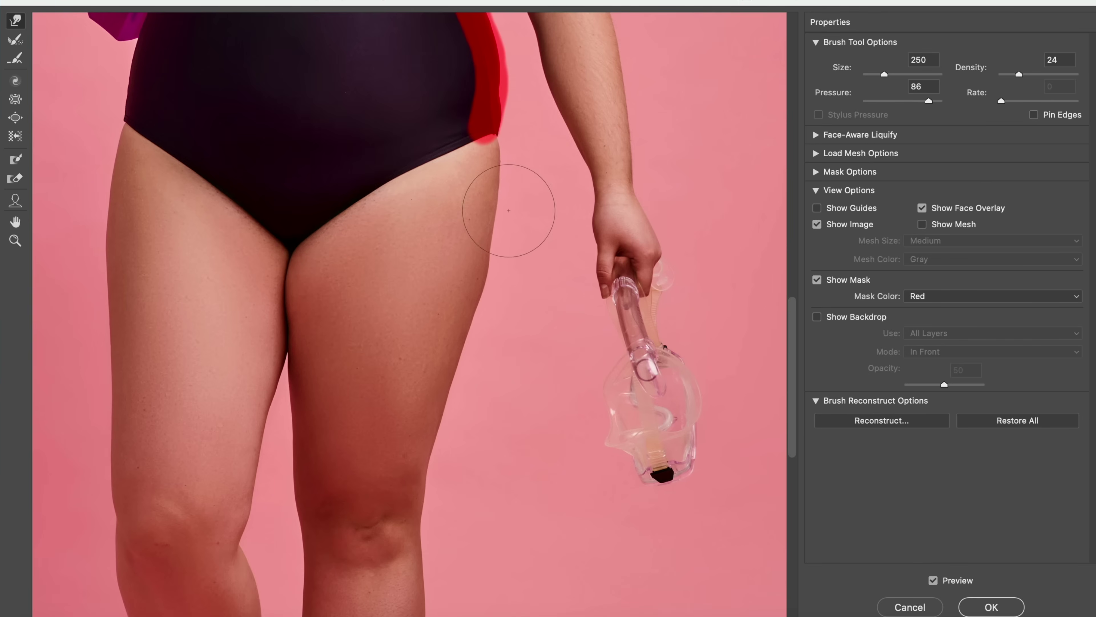
pyautogui.moveTo(499, 279)
pyautogui.mouseDown()
pyautogui.moveTo(485, 292)
pyautogui.moveTo(495, 273)
pyautogui.mouseUp()
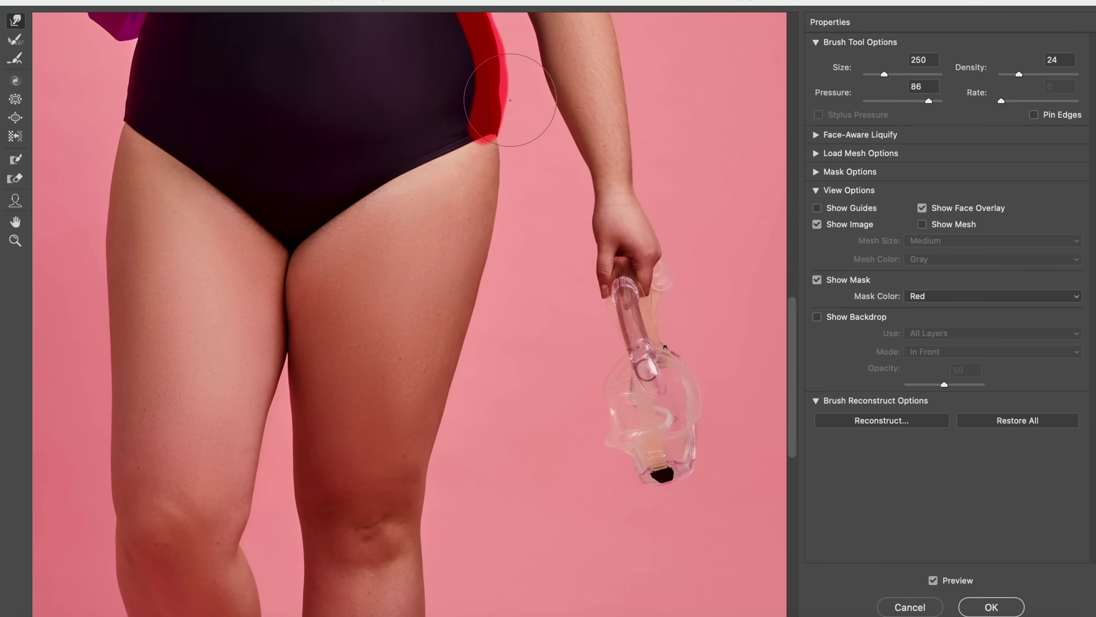
# - Slim the woman's face with a Face-Aware Jawline of -29 and Face Width of -34, and apply the Liquify filter
pyautogui.scroll(10, 541, 186)
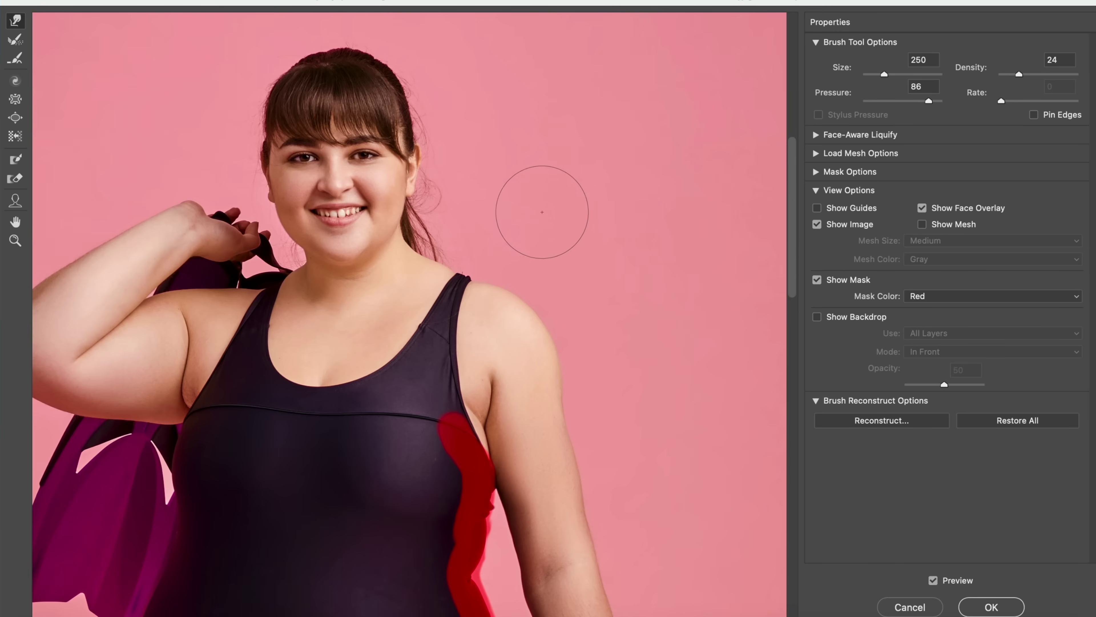
pyautogui.moveTo(508, 254)
pyautogui.mouseDown()
pyautogui.moveTo(592, 213)
pyautogui.moveTo(605, 177)
pyautogui.mouseUp()
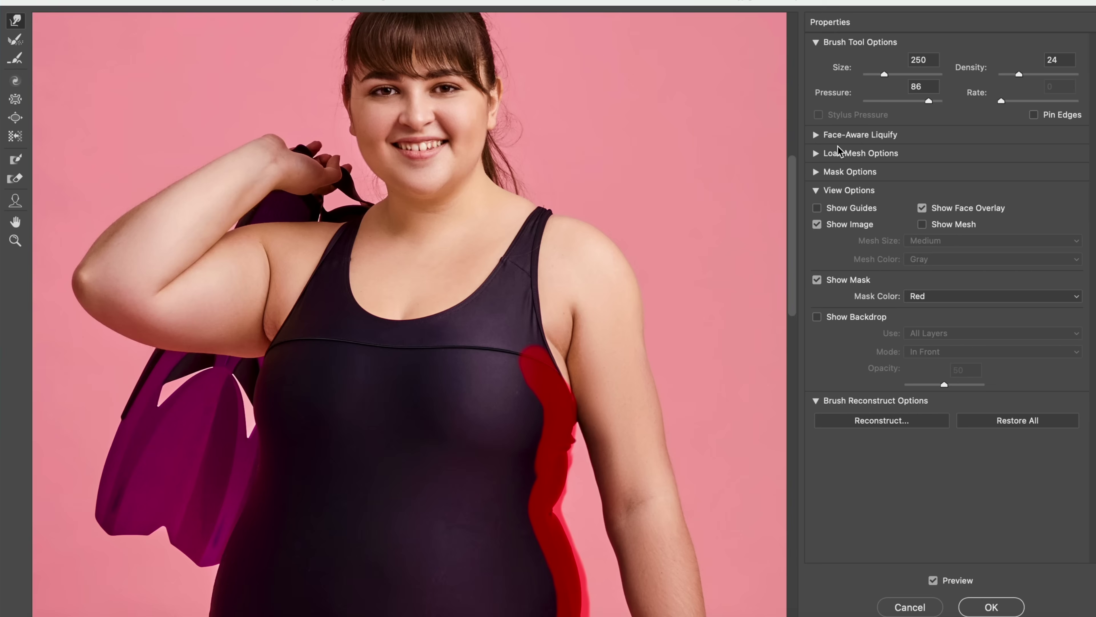
pyautogui.click(816, 135)
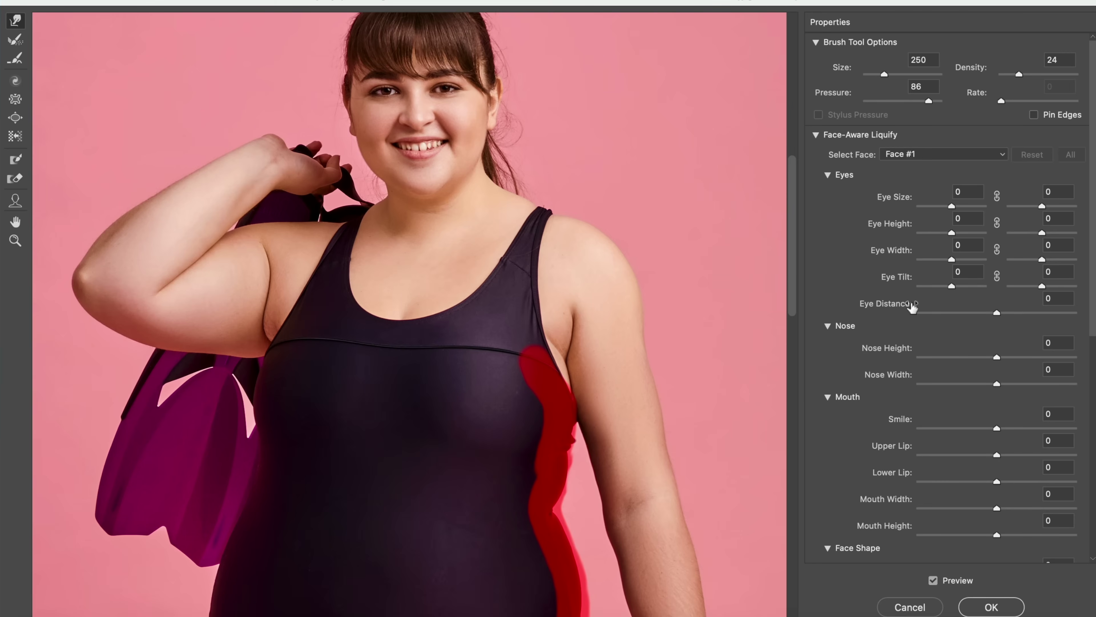
pyautogui.click(828, 175)
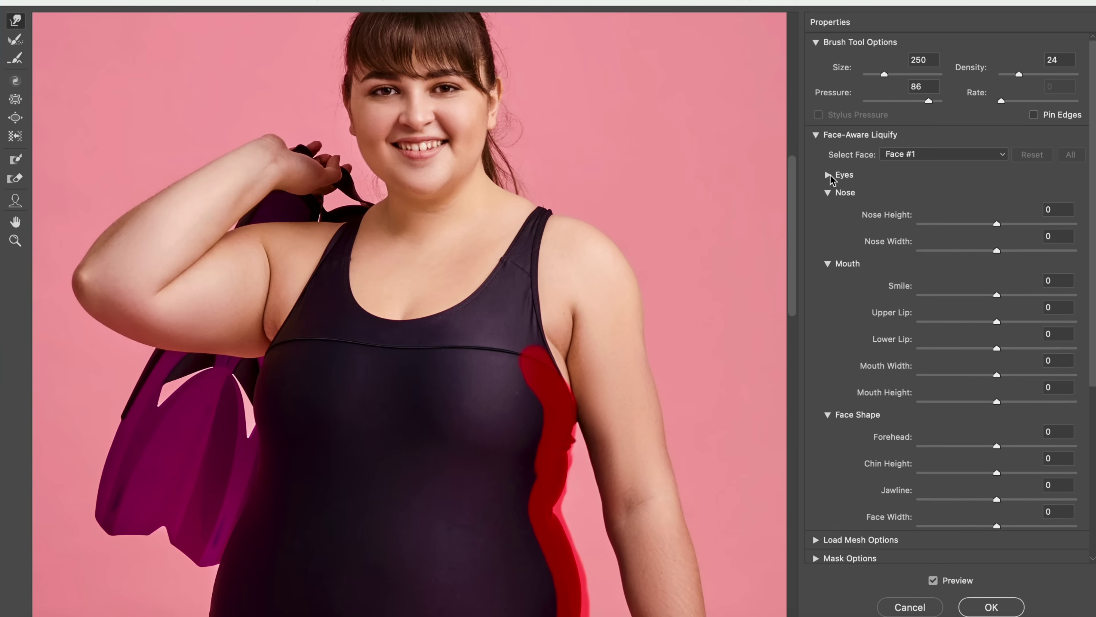
pyautogui.click(828, 193)
pyautogui.click(828, 211)
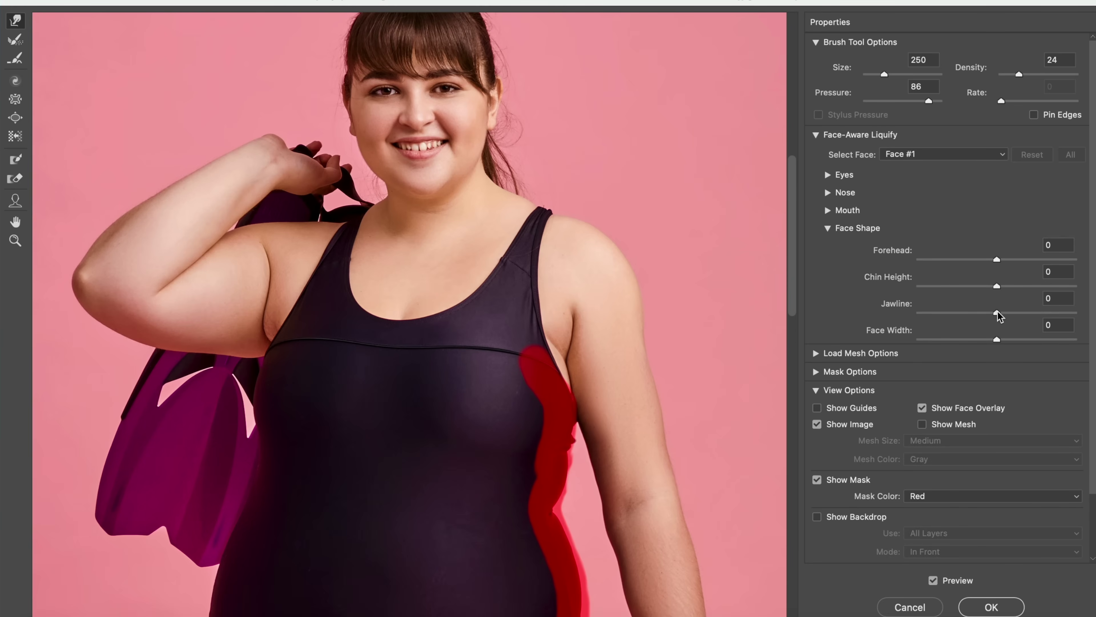
pyautogui.moveTo(997, 314); pyautogui.dragTo(971, 341)
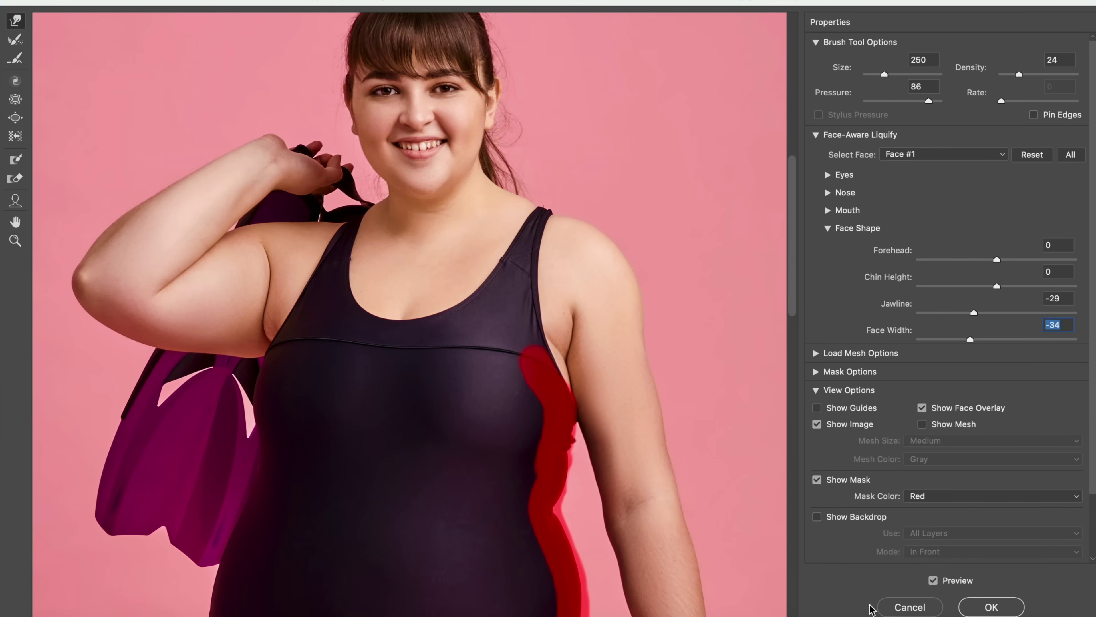
pyautogui.click(990, 606)
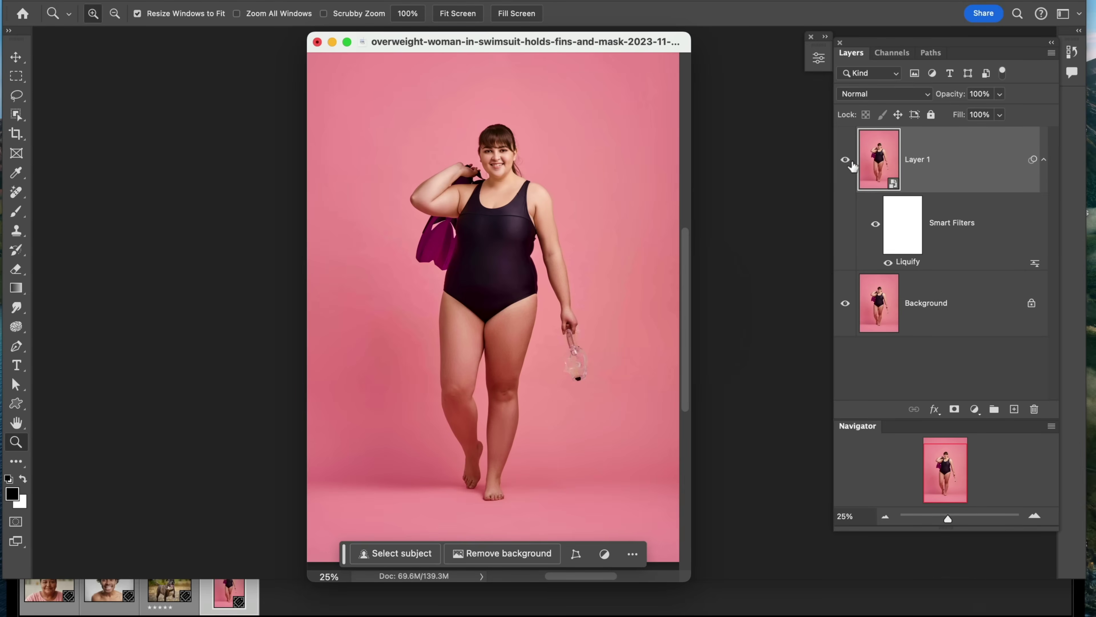
# - Compare the liquified full figure with the original by hiding and showing Layer 1
pyautogui.click(847, 160)
pyautogui.click(847, 161)
pyautogui.moveTo(401, 107); pyautogui.dragTo(612, 479)
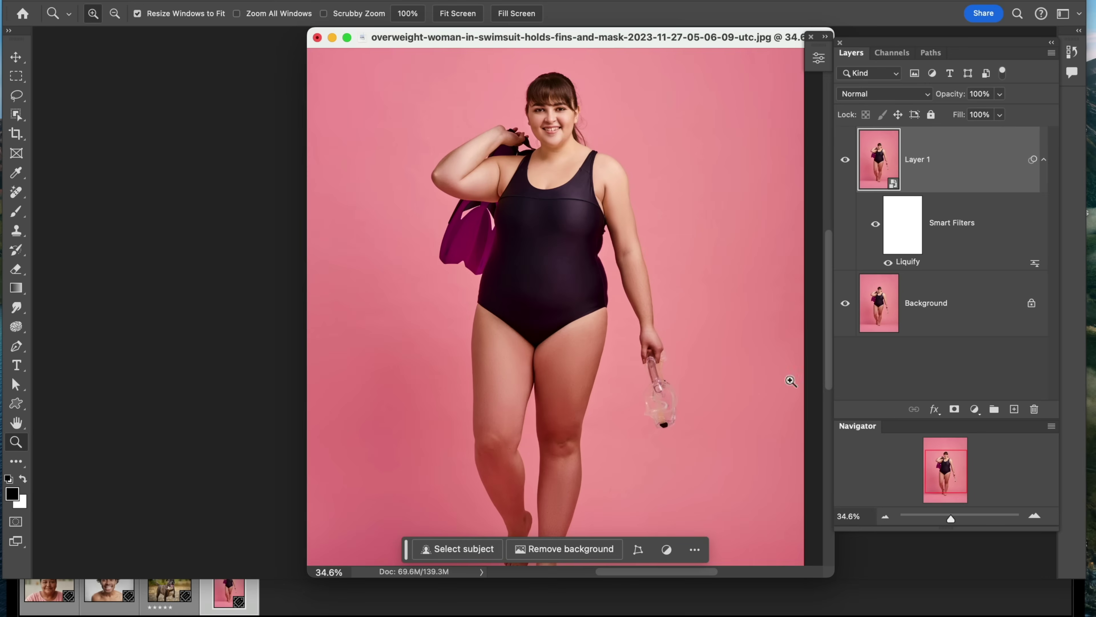
pyautogui.click(843, 163)
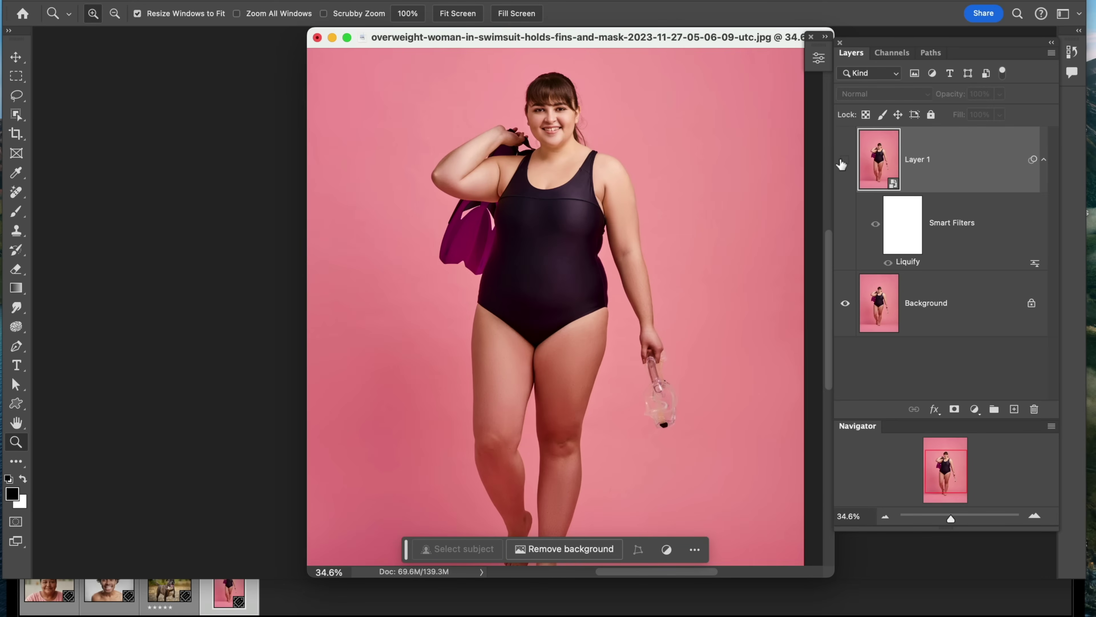
pyautogui.click(843, 162)
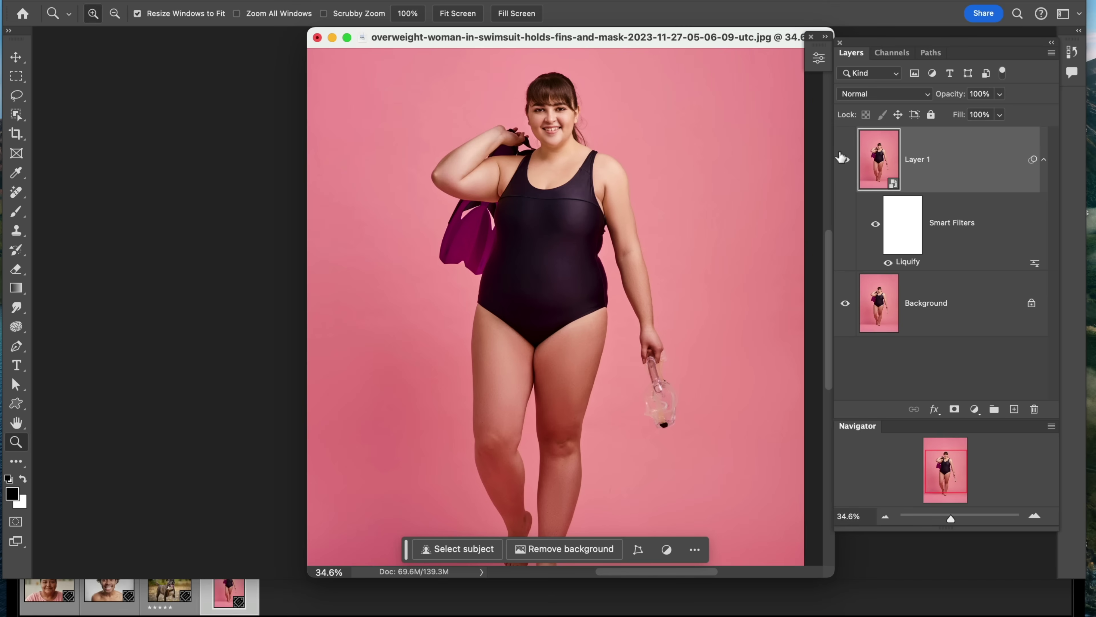
# - Reopen the Liquify smart filter on Layer 1 and zoom in on the woman's upper body
pyautogui.doubleClick(914, 261)
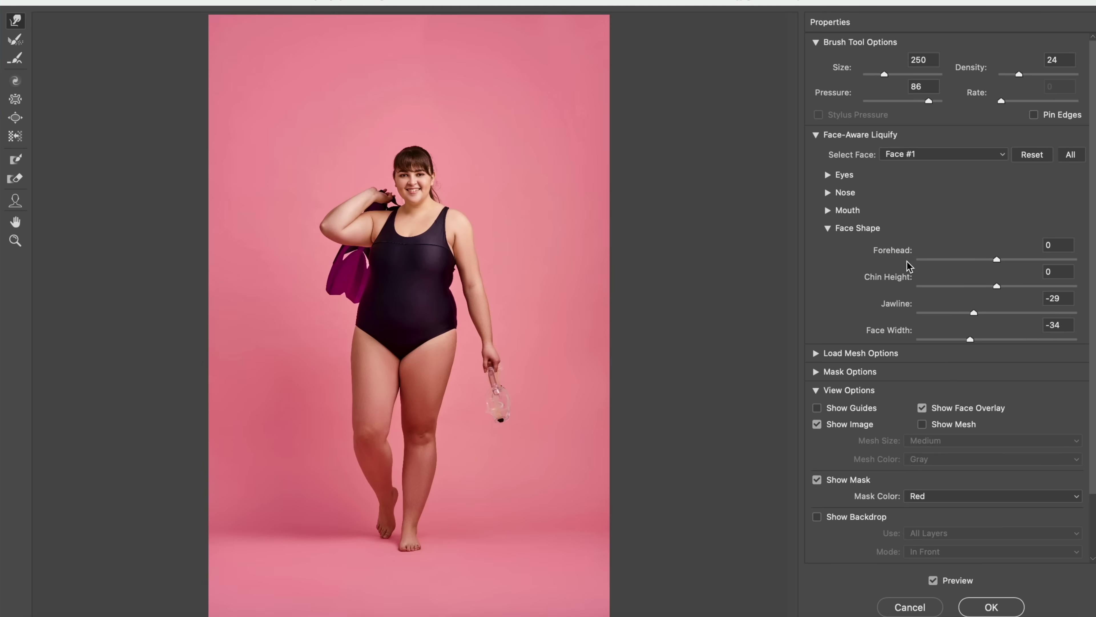
pyautogui.press('z')
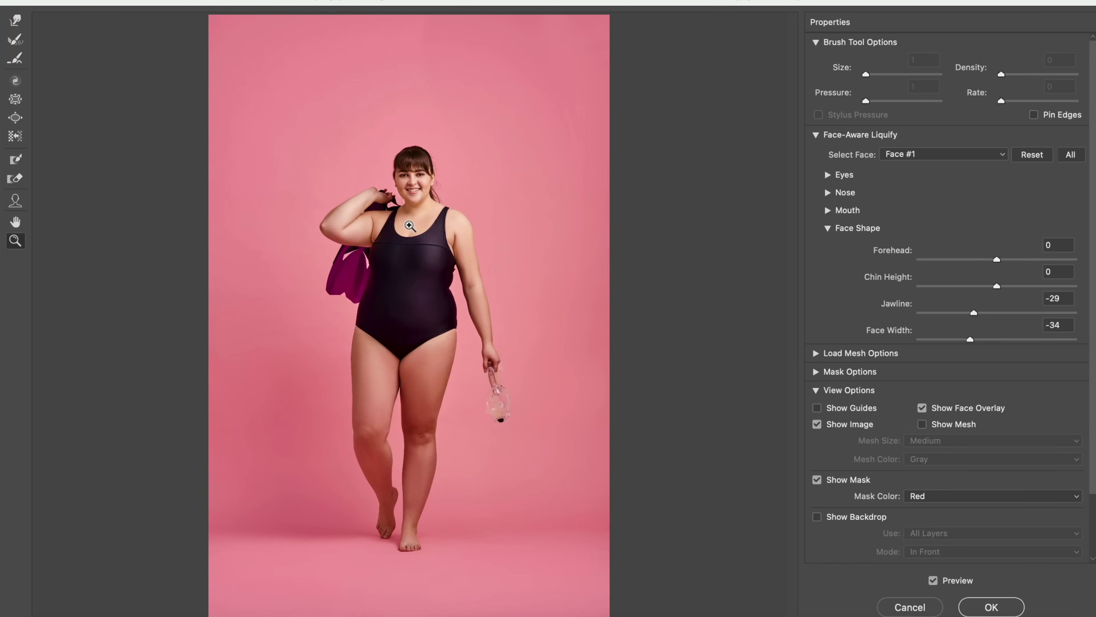
pyautogui.click(431, 276)
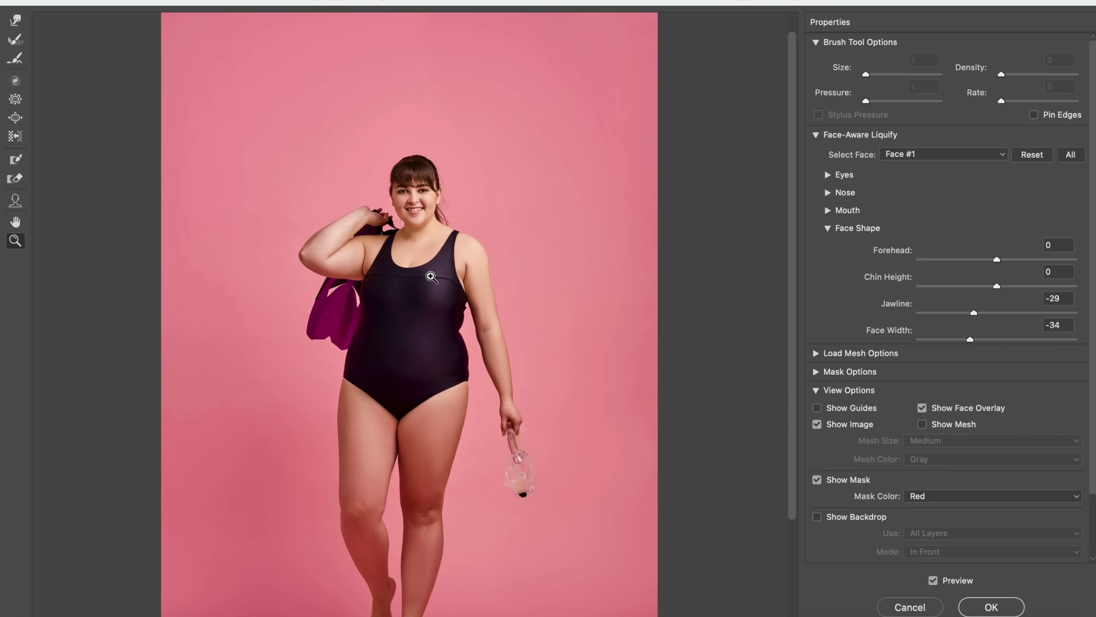
pyautogui.click(430, 296)
pyautogui.moveTo(423, 313); pyautogui.dragTo(417, 289)
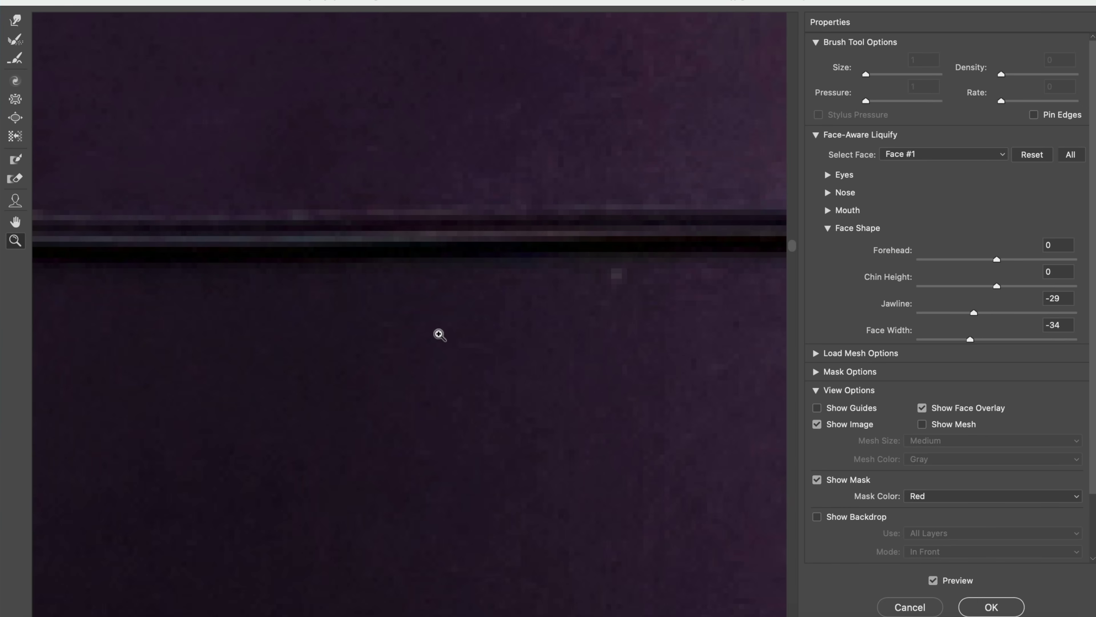
pyautogui.keyDown('alt'); pyautogui.click(439, 334); pyautogui.keyUp('alt')
pyautogui.moveTo(437, 332); pyautogui.dragTo(436, 326)
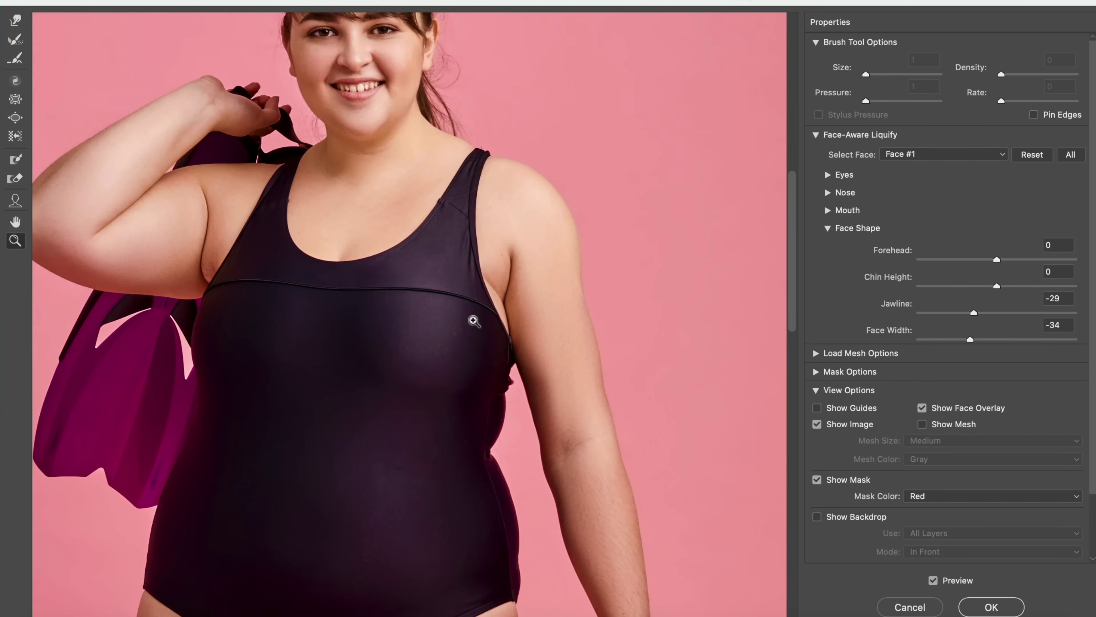
# - Freeze the lowered arm from the armpit to the wrist with the Freeze Mask at size 100 and pressure 100
pyautogui.moveTo(515, 352)
pyautogui.mouseDown()
pyautogui.moveTo(465, 223)
pyautogui.moveTo(467, 200)
pyautogui.mouseUp()
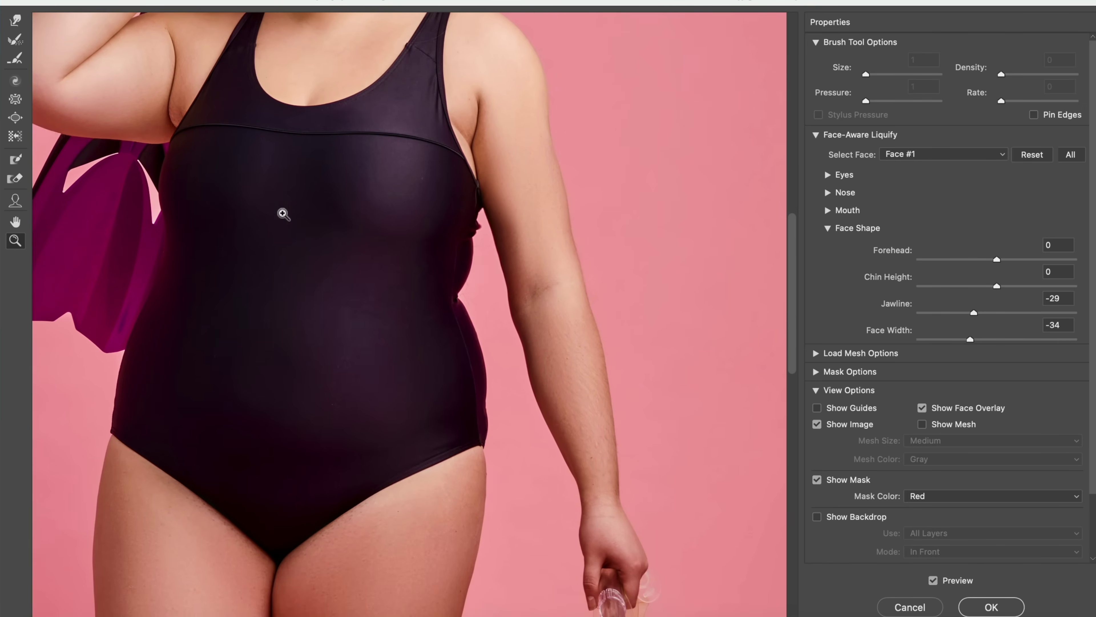
pyautogui.click(15, 160)
pyautogui.moveTo(499, 188)
pyautogui.mouseDown()
pyautogui.moveTo(538, 385)
pyautogui.moveTo(593, 540)
pyautogui.moveTo(553, 365)
pyautogui.moveTo(496, 210)
pyautogui.moveTo(500, 152)
pyautogui.moveTo(580, 468)
pyautogui.mouseUp()
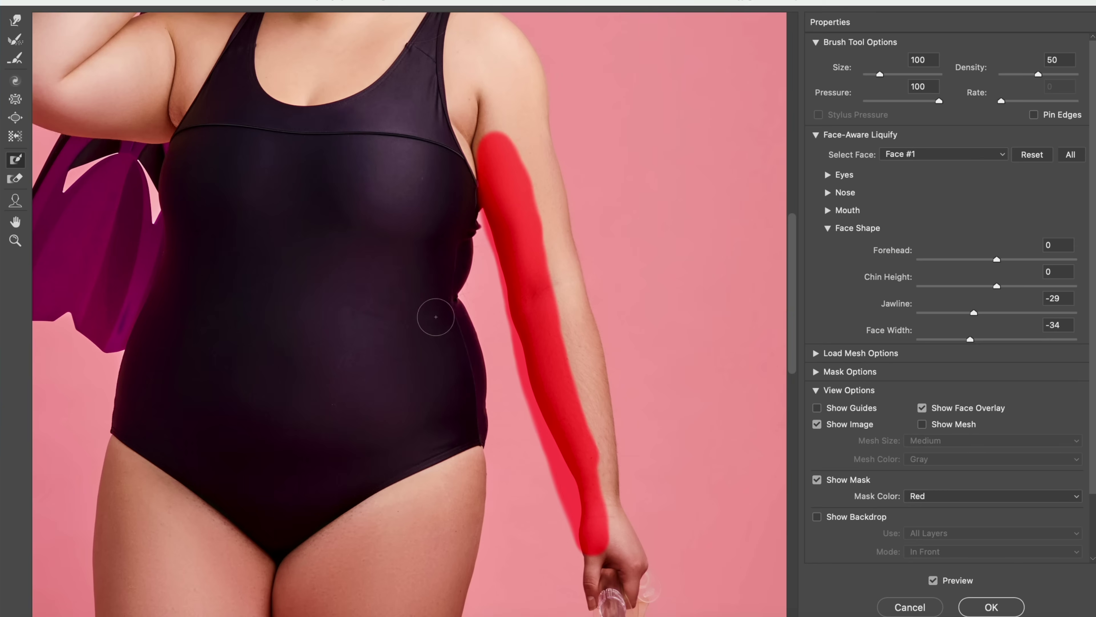
# - Push the waist inward beside the frozen arm with Forward Warp at size 250, density 24 and pressure 86
pyautogui.click(15, 20)
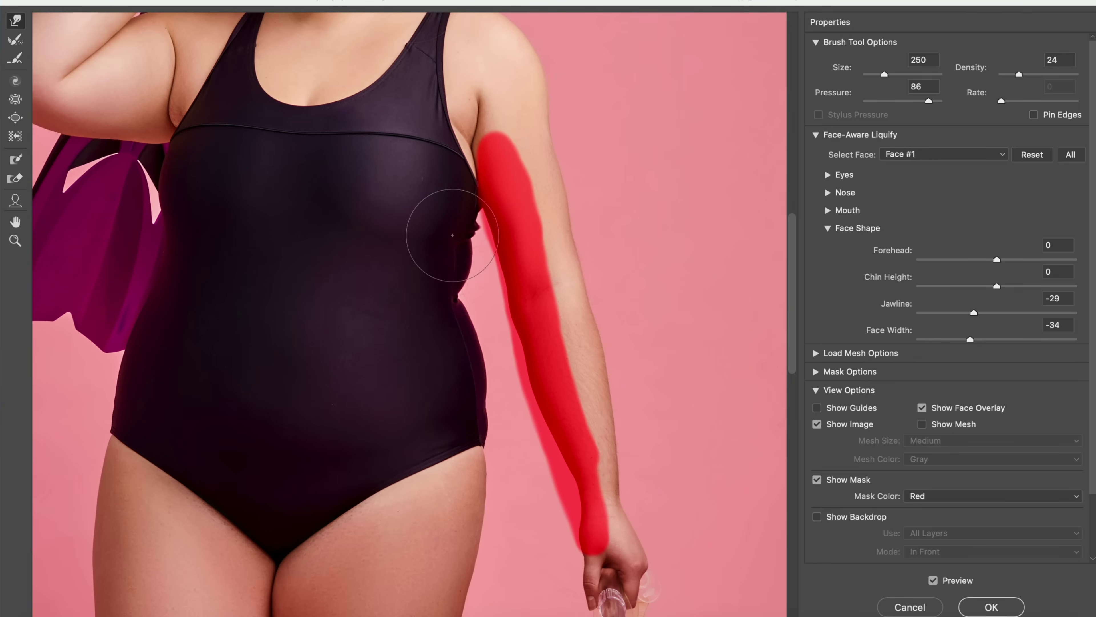
pyautogui.moveTo(466, 264)
pyautogui.mouseDown()
pyautogui.moveTo(455, 287)
pyautogui.moveTo(470, 274)
pyautogui.moveTo(471, 234)
pyautogui.moveTo(454, 283)
pyautogui.mouseUp()
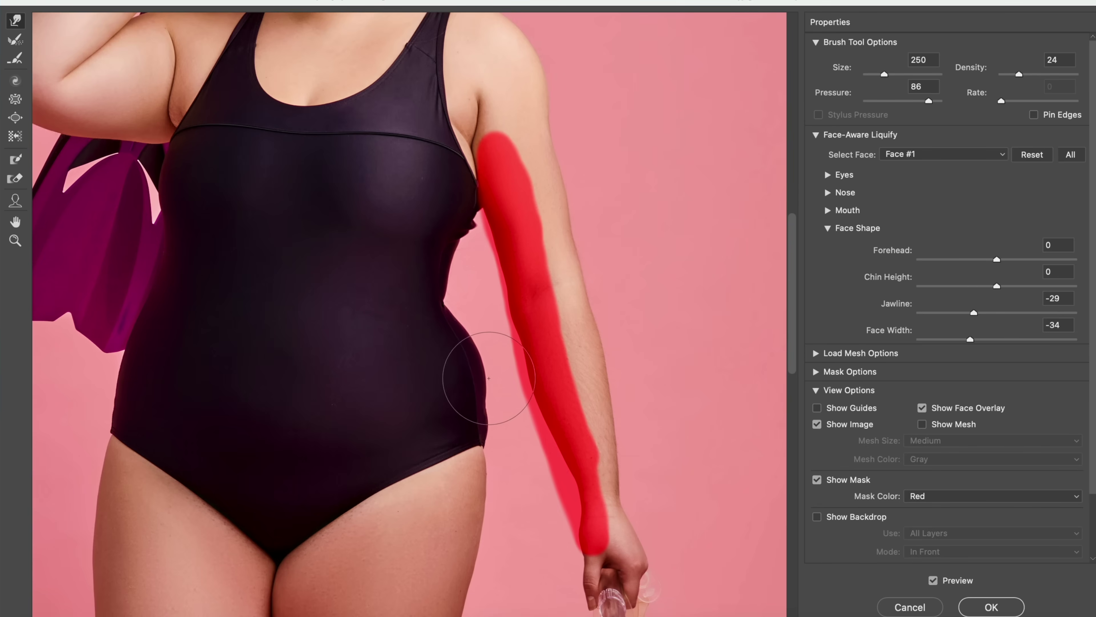
pyautogui.moveTo(465, 328)
pyautogui.mouseDown()
pyautogui.moveTo(458, 238)
pyautogui.moveTo(476, 231)
pyautogui.moveTo(454, 279)
pyautogui.mouseUp()
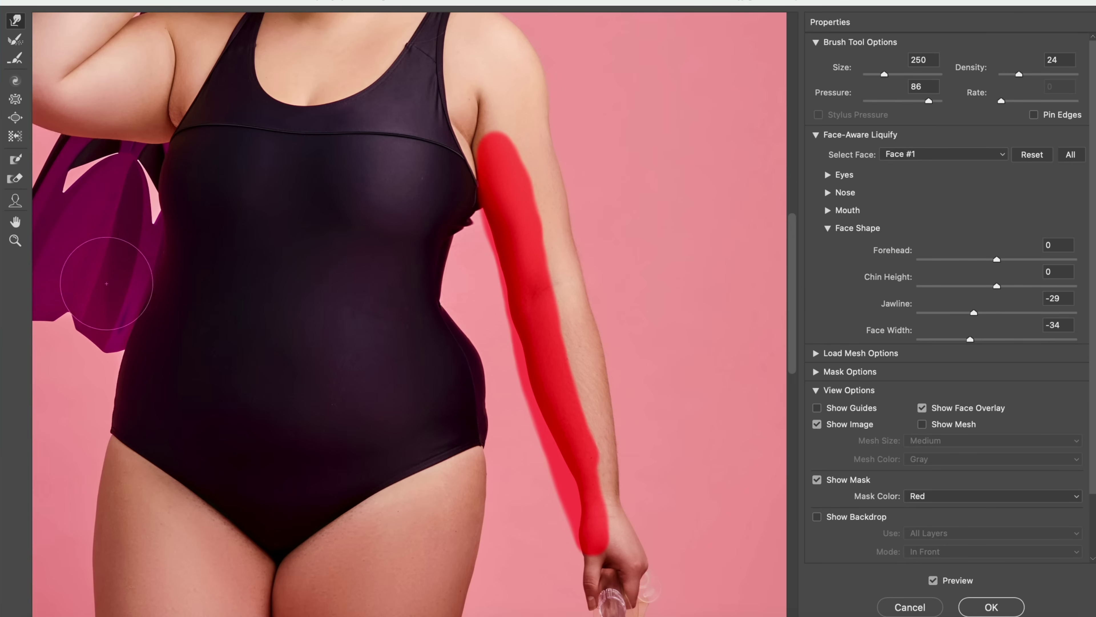
# - Freeze the purple fin closest to the waist, and smooth the hip curve beside the lowered arm with Forward Warp at size 250
pyautogui.click(15, 158)
pyautogui.moveTo(142, 213)
pyautogui.mouseDown()
pyautogui.moveTo(111, 346)
pyautogui.moveTo(143, 172)
pyautogui.moveTo(84, 341)
pyautogui.mouseUp()
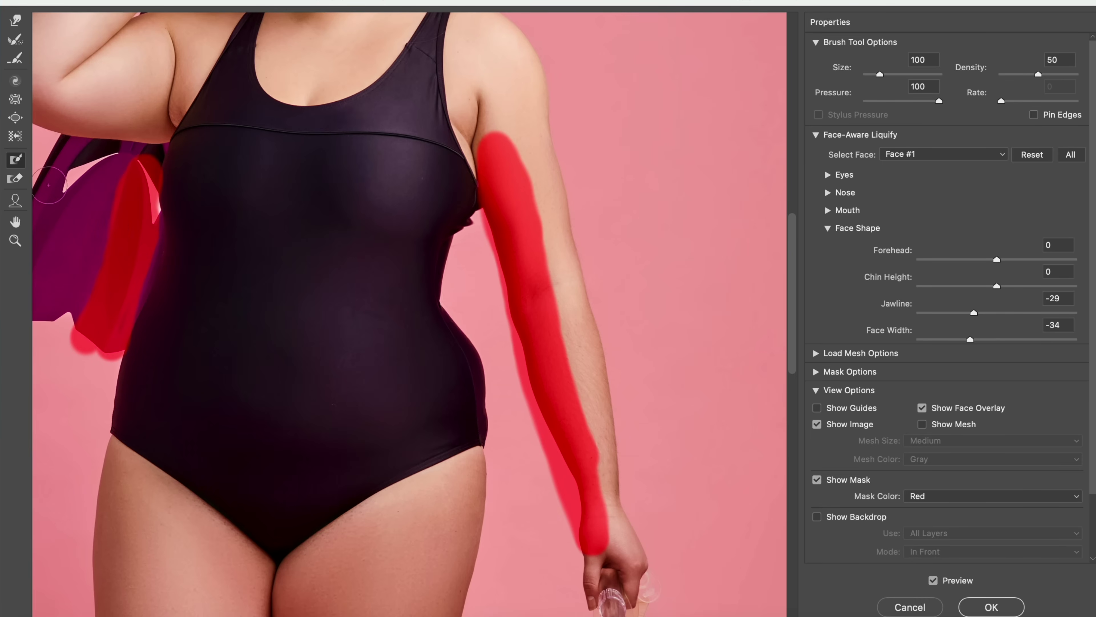
pyautogui.click(15, 20)
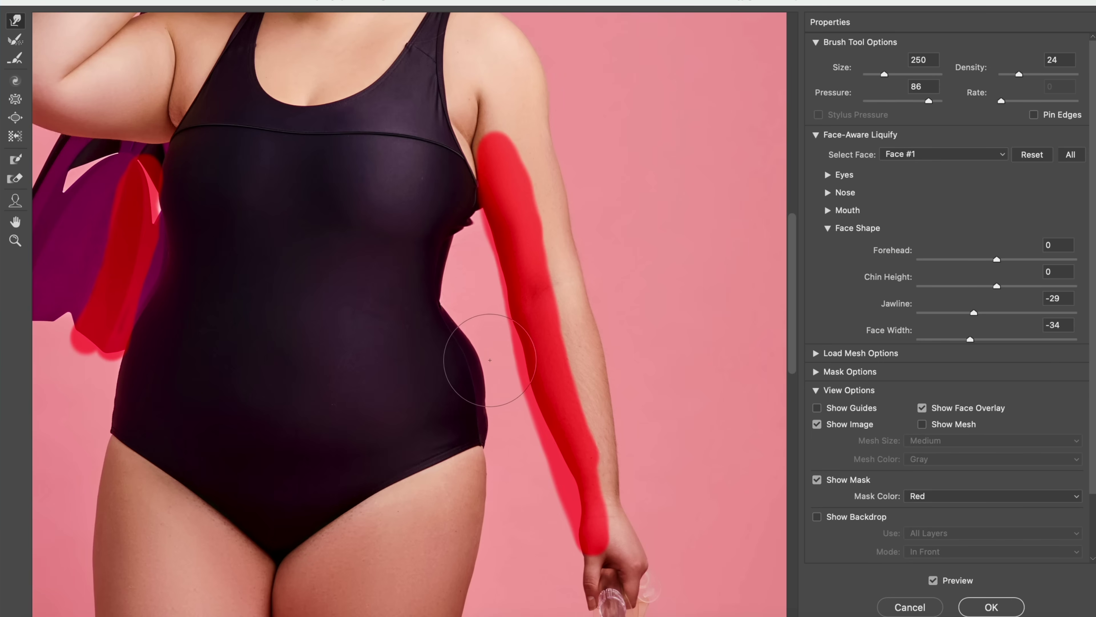
pyautogui.moveTo(485, 360)
pyautogui.mouseDown()
pyautogui.moveTo(480, 335)
pyautogui.moveTo(502, 370)
pyautogui.moveTo(490, 403)
pyautogui.moveTo(500, 430)
pyautogui.mouseUp()
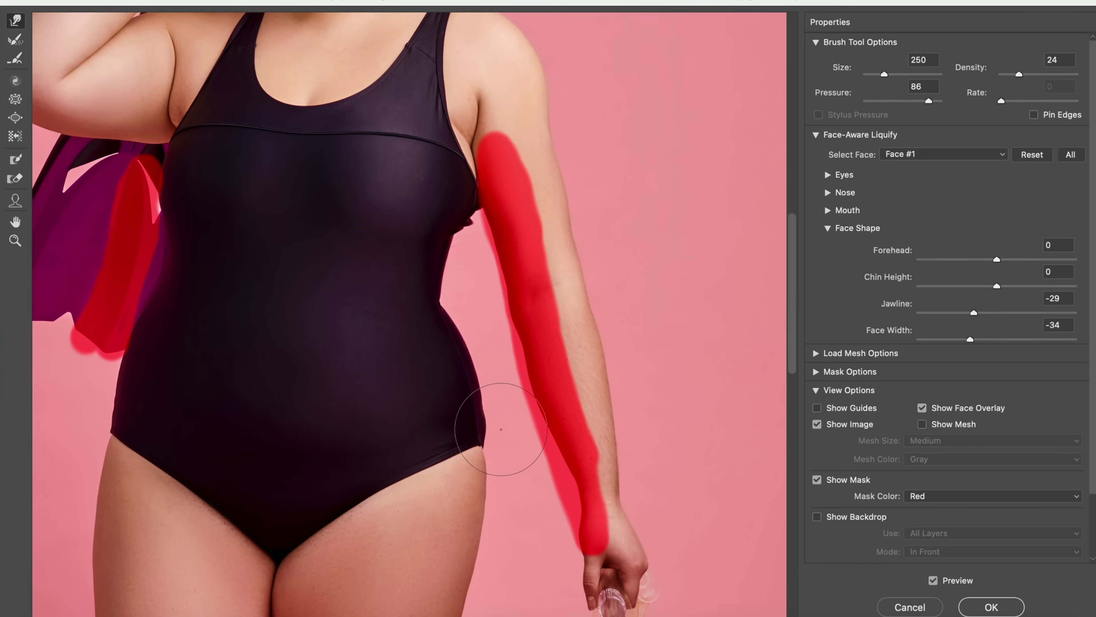
pyautogui.moveTo(496, 381); pyautogui.dragTo(489, 378)
# - Apply the Liquify changes and compare the full figure with the original by hiding and showing Layer 1
pyautogui.click(988, 607)
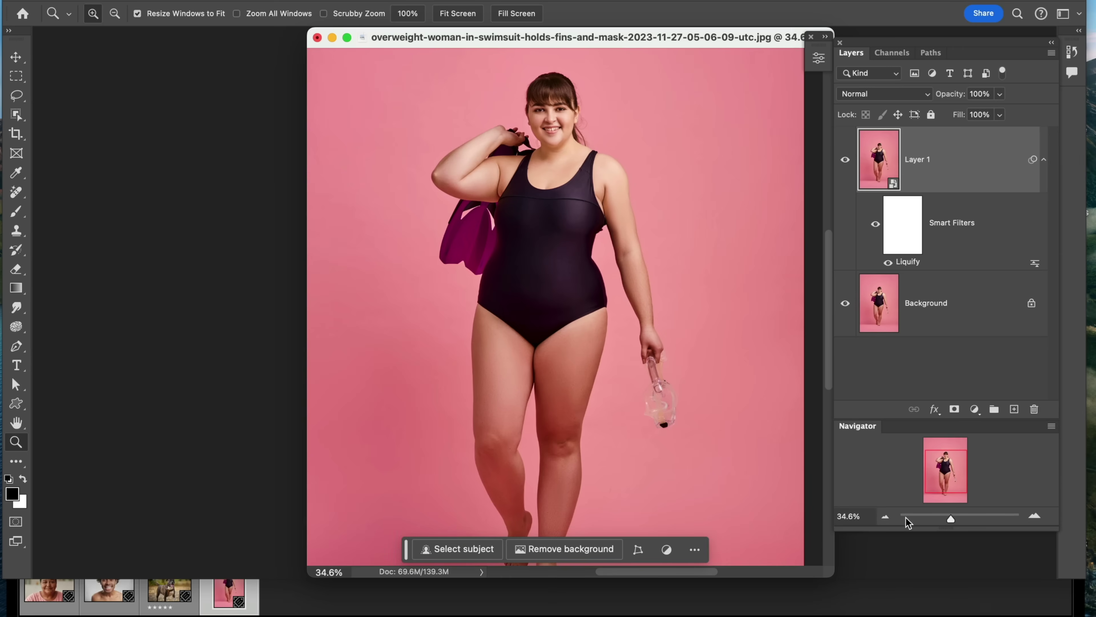
pyautogui.click(846, 164)
pyautogui.click(846, 164)
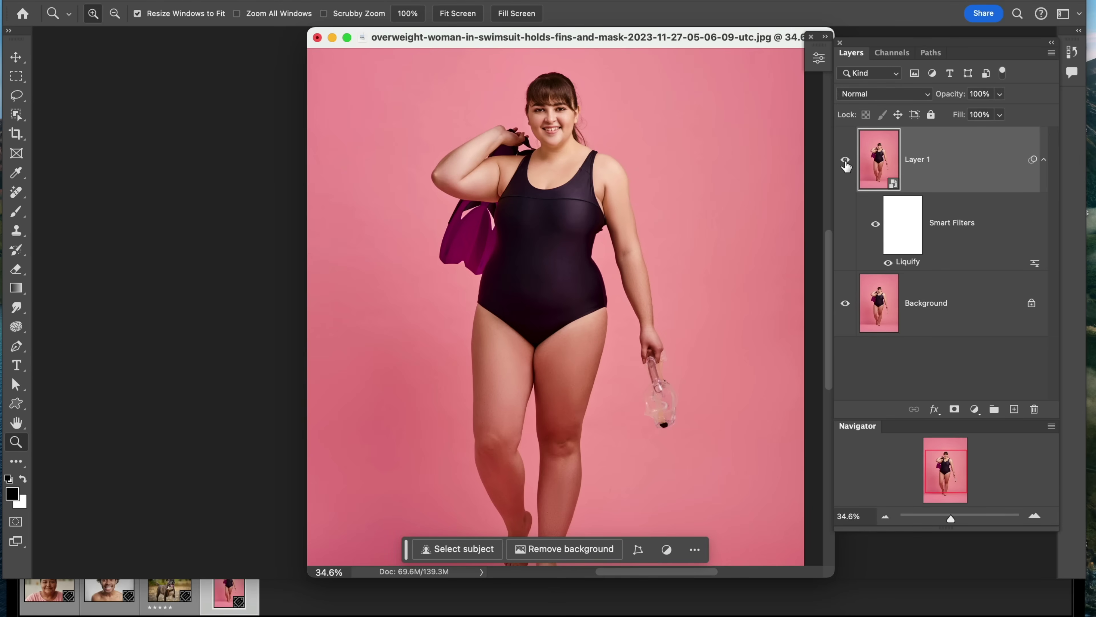